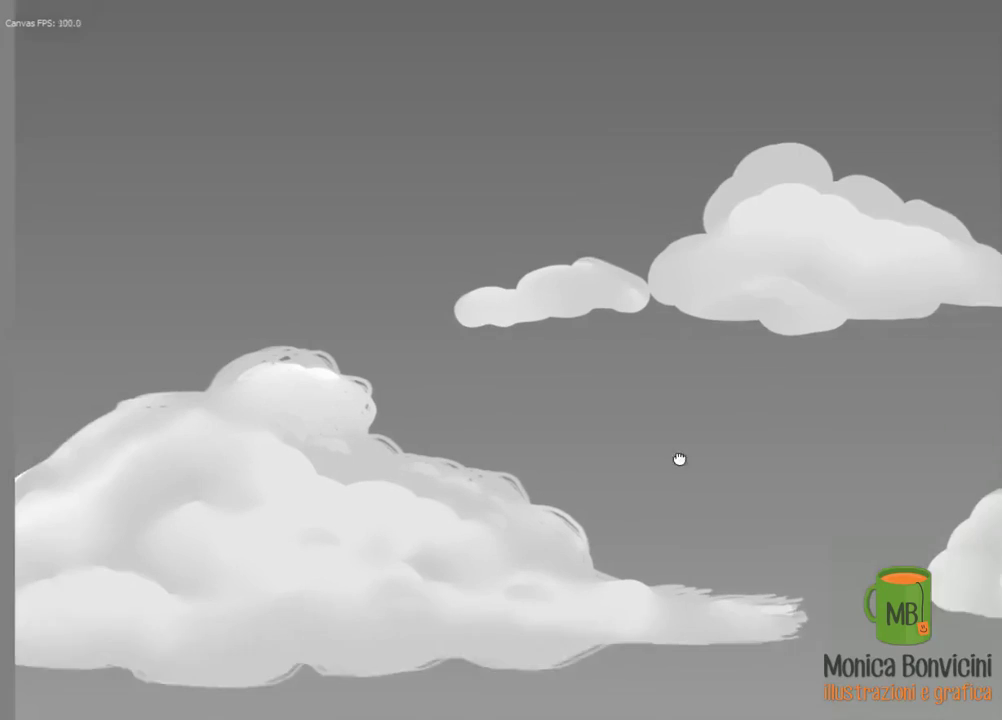
Paste the robot sketch photo over the cloud painting and drag it into position
scroll(513, 516, down, 5)
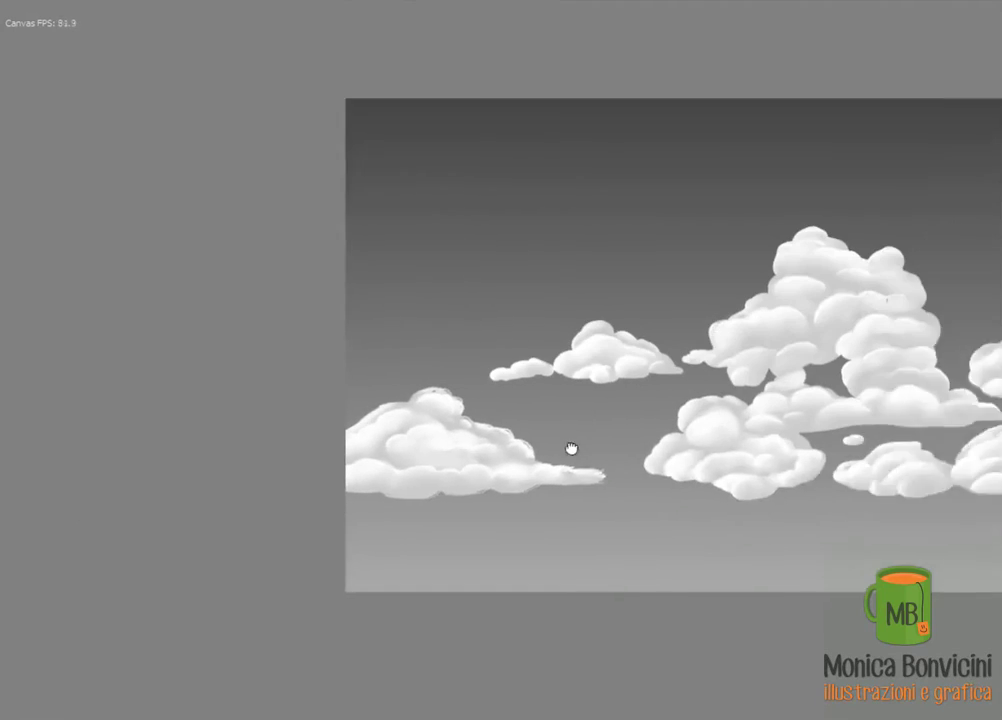
drag(570, 449, 472, 461)
key(ctrl+v)
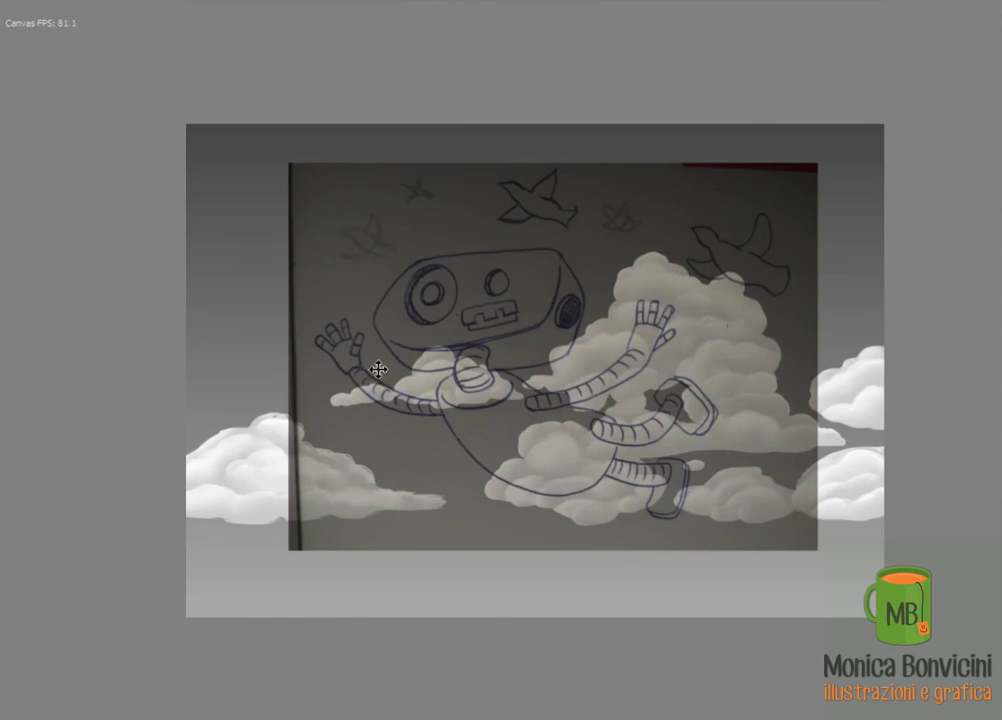
drag(376, 369, 452, 351)
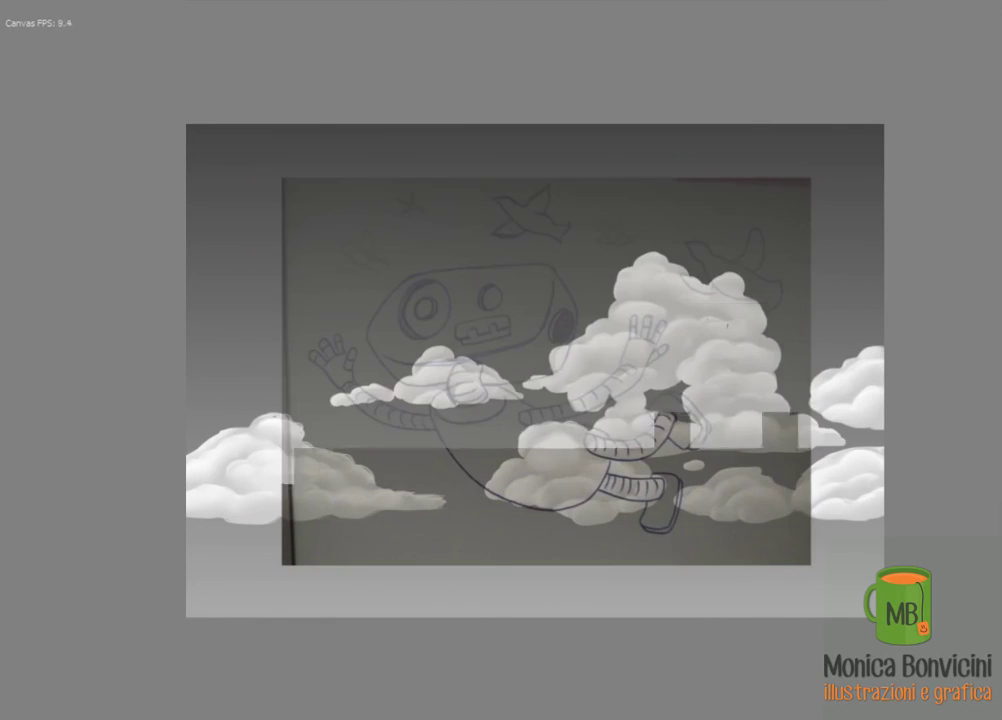
scroll(413, 350, up, 5)
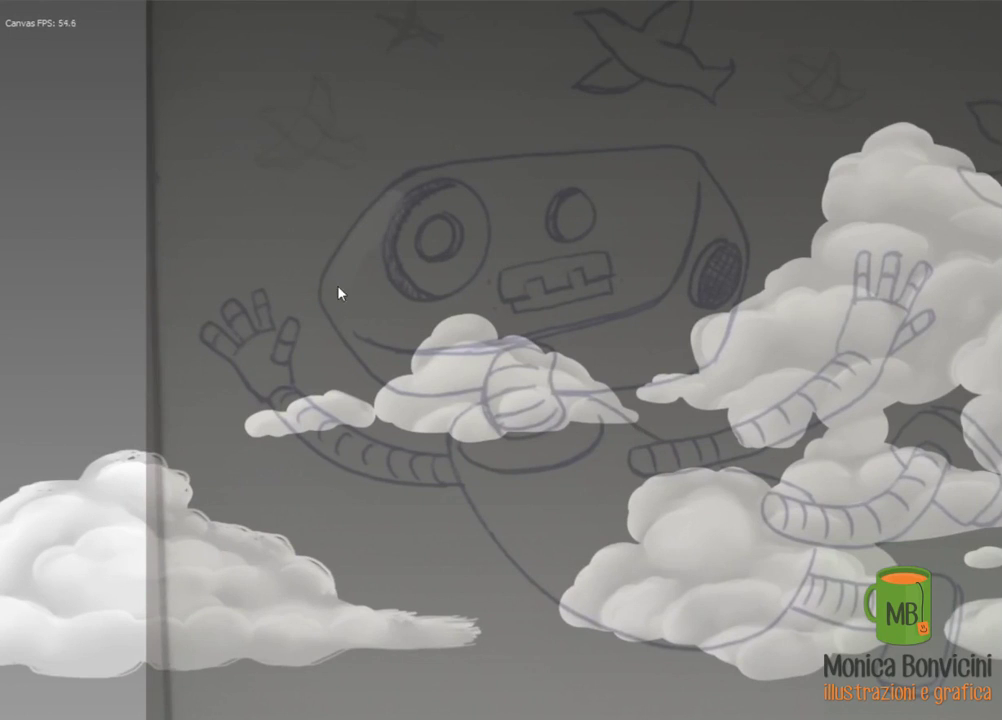
Fill the robot's head and neck with dark grey, undoing the overshooting stroke
drag(373, 358, 530, 350)
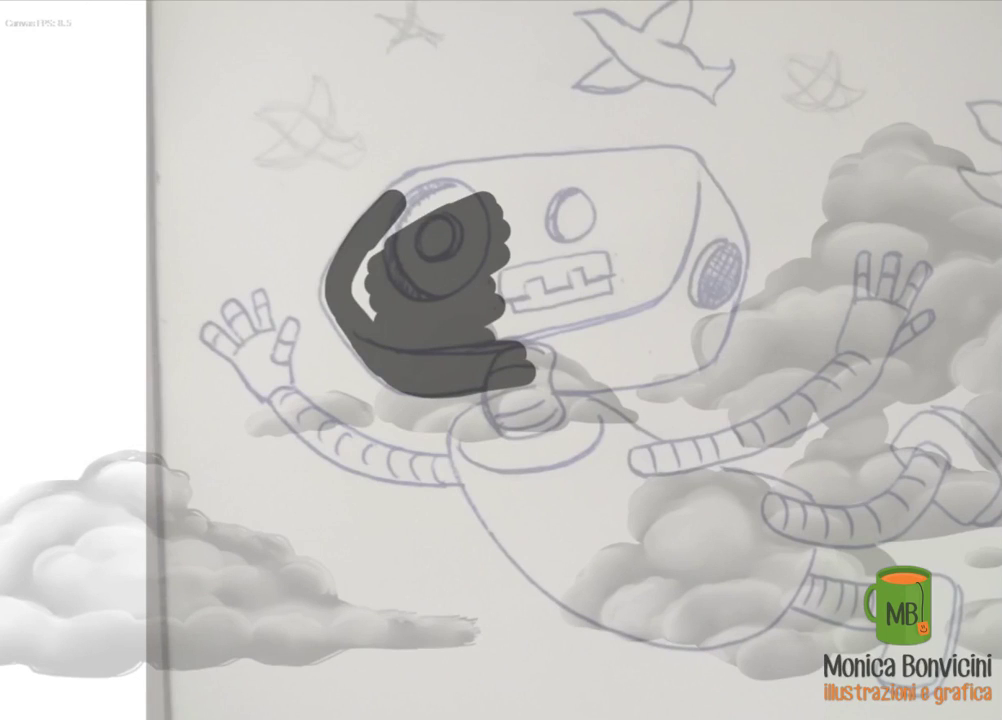
drag(345, 290, 390, 219)
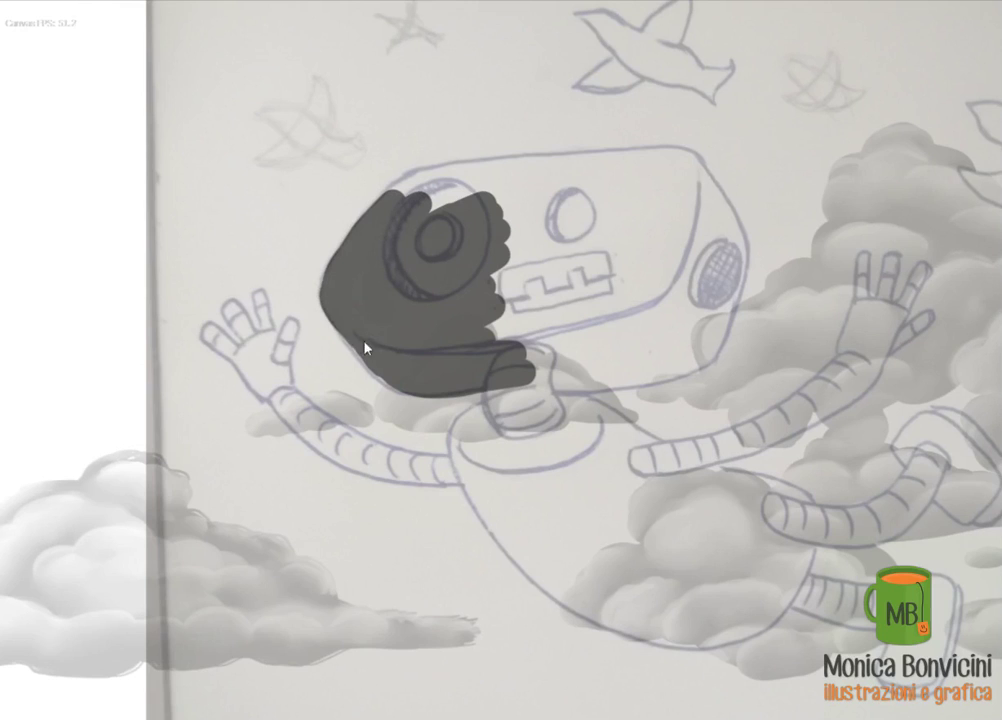
mouse_move(365, 347)
mouse_down()
mouse_move(416, 380)
mouse_move(622, 385)
mouse_move(727, 295)
mouse_move(684, 173)
mouse_move(608, 163)
mouse_move(476, 179)
mouse_move(519, 280)
mouse_move(643, 334)
mouse_move(716, 273)
mouse_move(689, 197)
mouse_up()
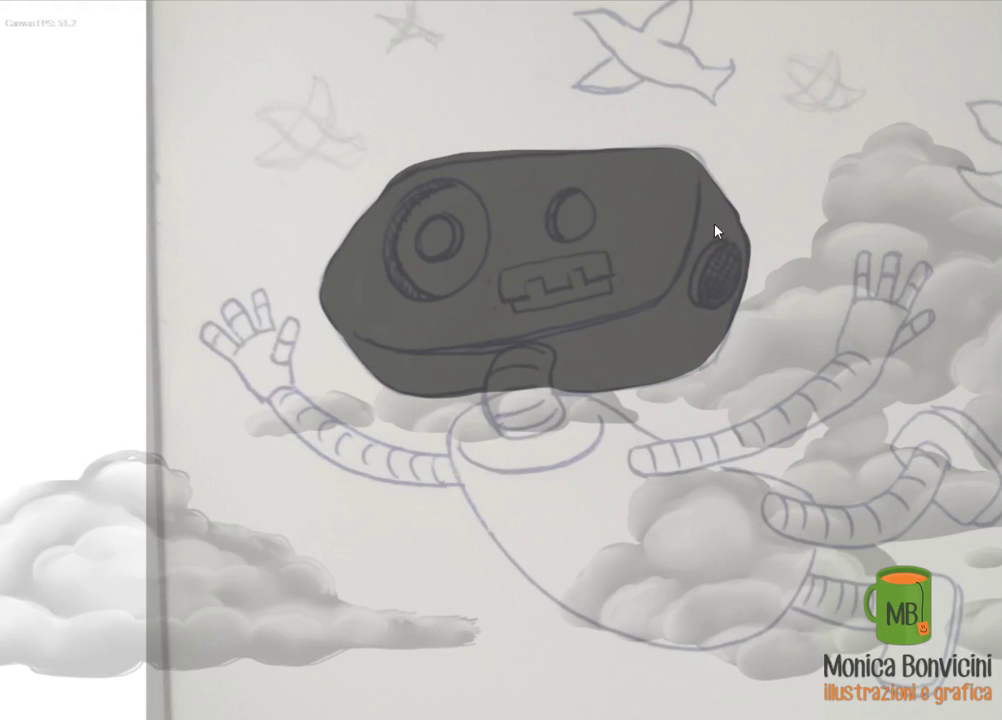
key(ctrl+z)
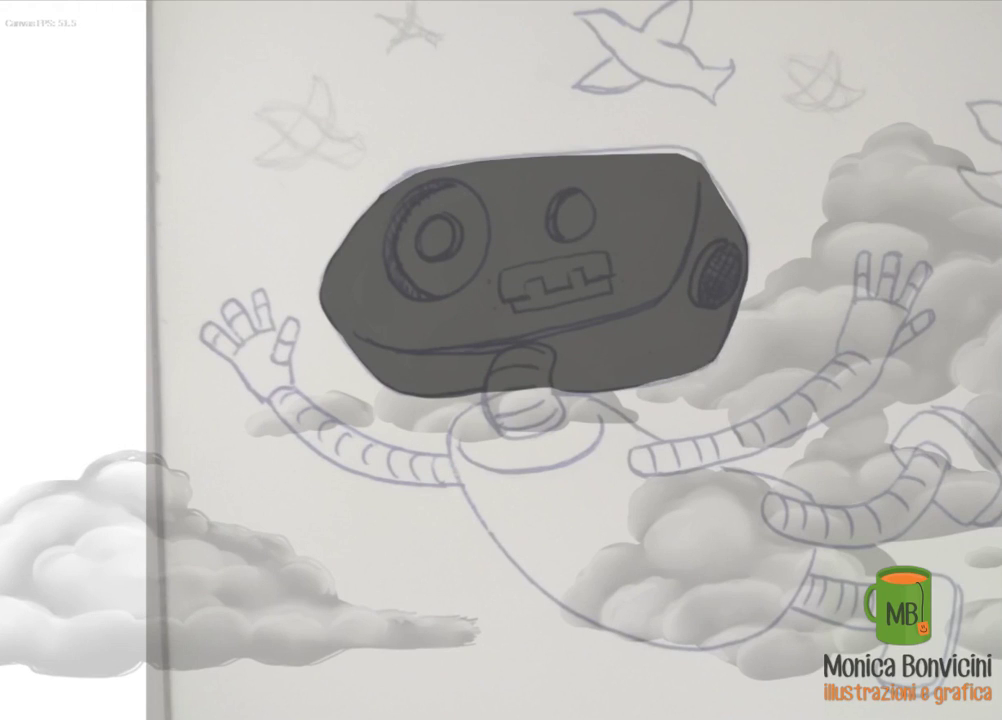
mouse_move(497, 388)
mouse_down()
mouse_move(515, 363)
mouse_move(524, 408)
mouse_up()
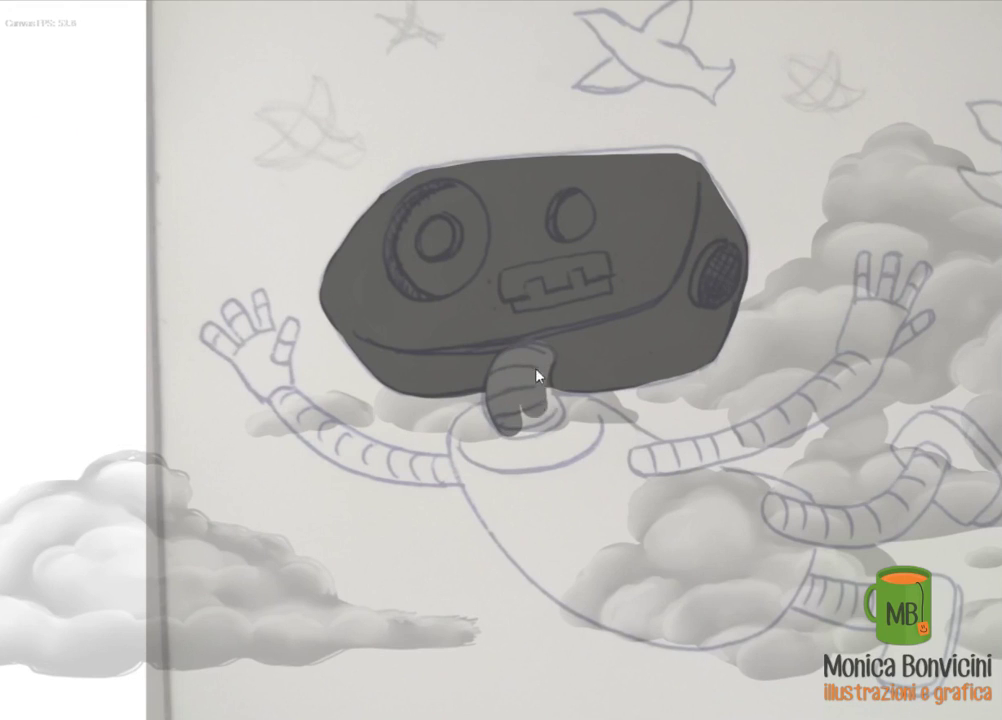
Fill both arms and hands dark grey, including the right hand's fingers
mouse_move(343, 447)
mouse_down()
mouse_move(405, 479)
mouse_move(257, 385)
mouse_move(283, 325)
mouse_move(288, 352)
mouse_move(232, 348)
mouse_up()
key(ctrl+z)
key(ctrl+z)
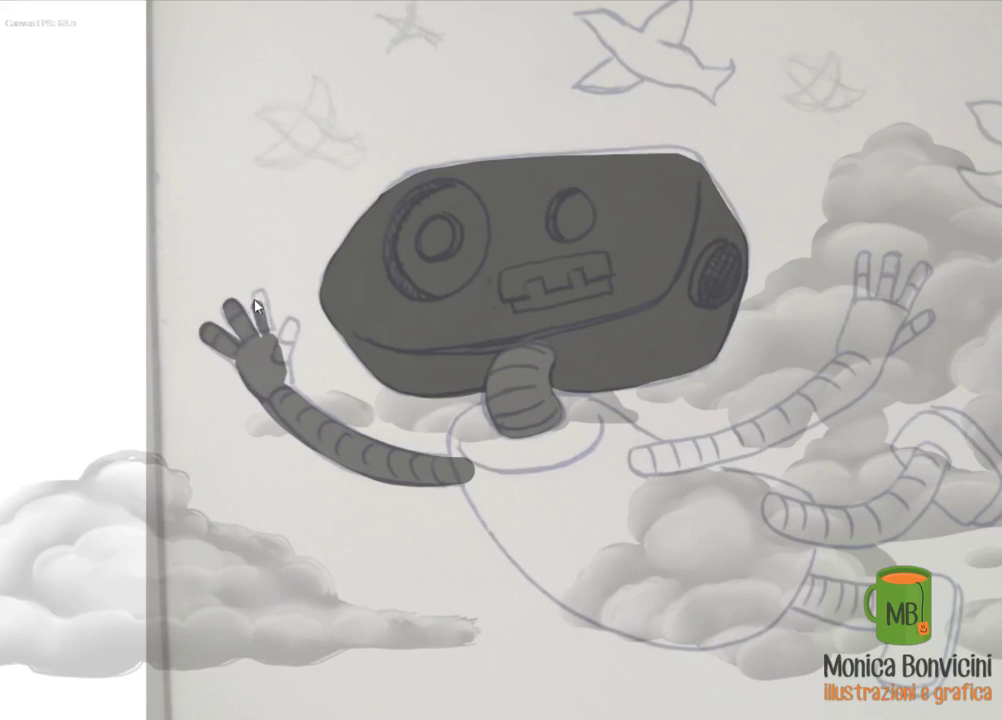
mouse_move(640, 460)
mouse_down()
mouse_move(851, 367)
mouse_move(660, 459)
mouse_move(826, 397)
mouse_move(897, 342)
mouse_move(875, 327)
mouse_move(924, 336)
mouse_move(901, 362)
mouse_up()
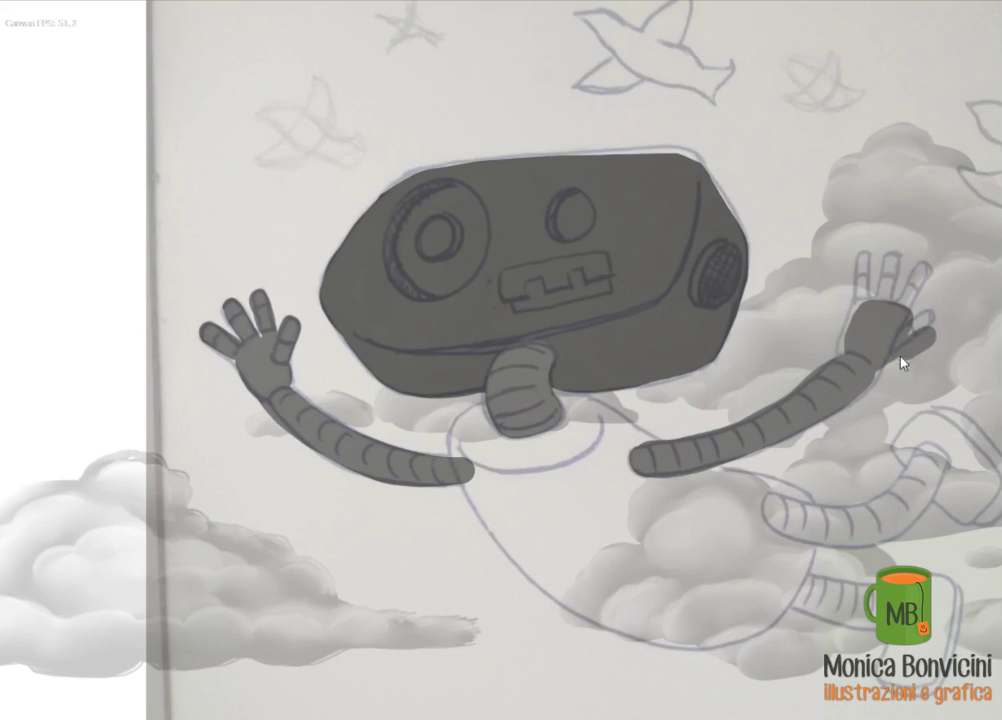
drag(913, 305, 878, 308)
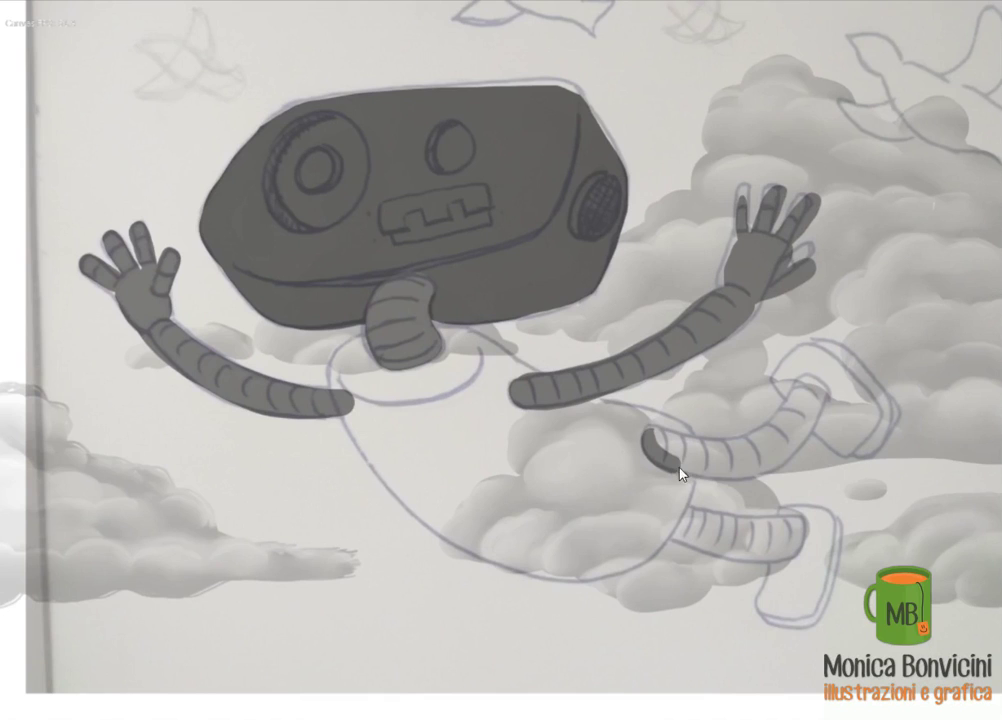
Paint the upper and lower leg segments dark grey and fill the torso near-black
mouse_move(682, 470)
mouse_down()
mouse_move(810, 418)
mouse_move(822, 385)
mouse_up()
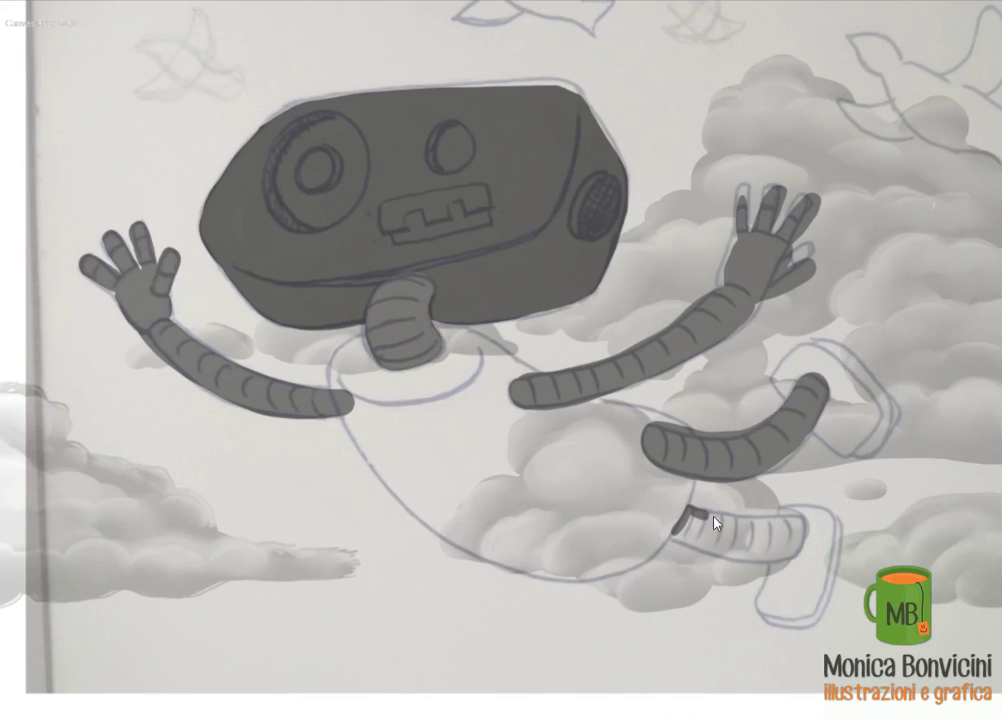
mouse_move(714, 521)
mouse_down()
mouse_move(794, 552)
mouse_move(677, 529)
mouse_up()
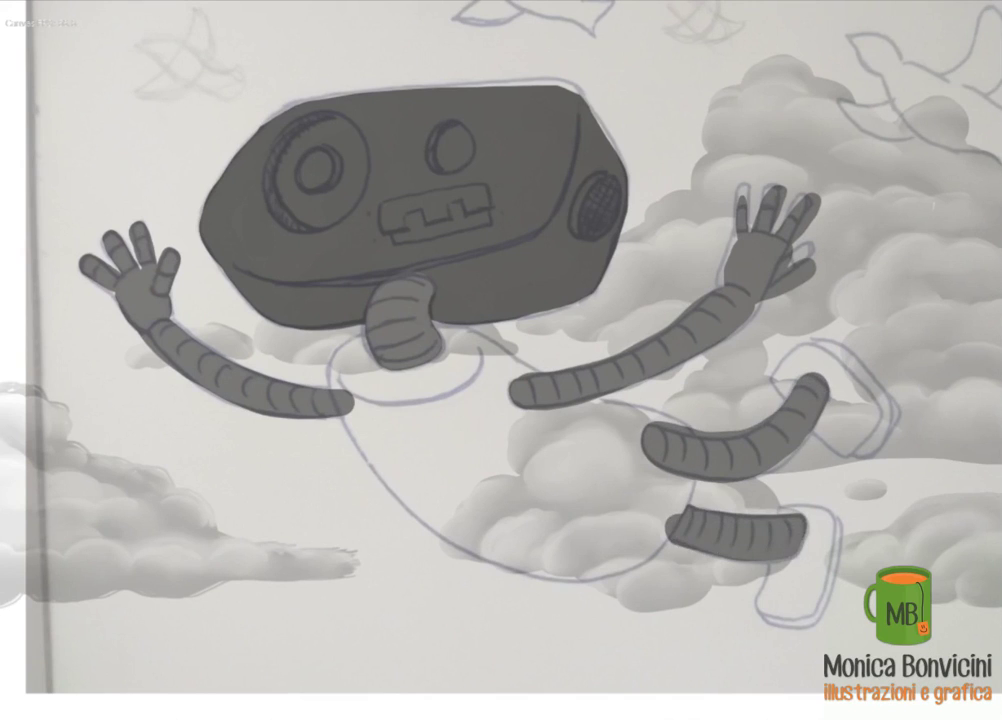
drag(356, 346, 350, 346)
mouse_move(337, 396)
mouse_down()
mouse_move(344, 376)
mouse_move(418, 376)
mouse_move(446, 349)
mouse_move(543, 379)
mouse_up()
mouse_move(531, 422)
mouse_down()
mouse_move(593, 409)
mouse_move(470, 432)
mouse_move(458, 349)
mouse_move(480, 400)
mouse_move(374, 385)
mouse_move(365, 390)
mouse_move(376, 400)
mouse_move(370, 360)
mouse_move(347, 347)
mouse_up()
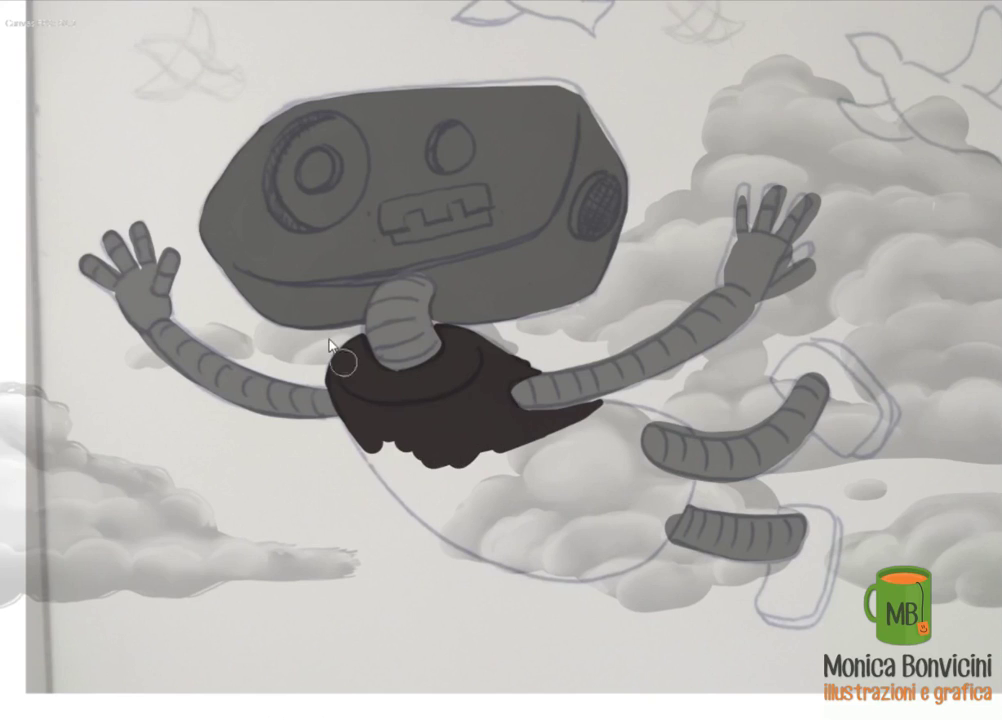
mouse_move(340, 390)
mouse_down()
mouse_move(423, 517)
mouse_move(649, 586)
mouse_move(685, 488)
mouse_move(638, 428)
mouse_move(517, 407)
mouse_move(593, 507)
mouse_move(662, 483)
mouse_move(664, 430)
mouse_move(387, 452)
mouse_move(460, 522)
mouse_move(577, 575)
mouse_up()
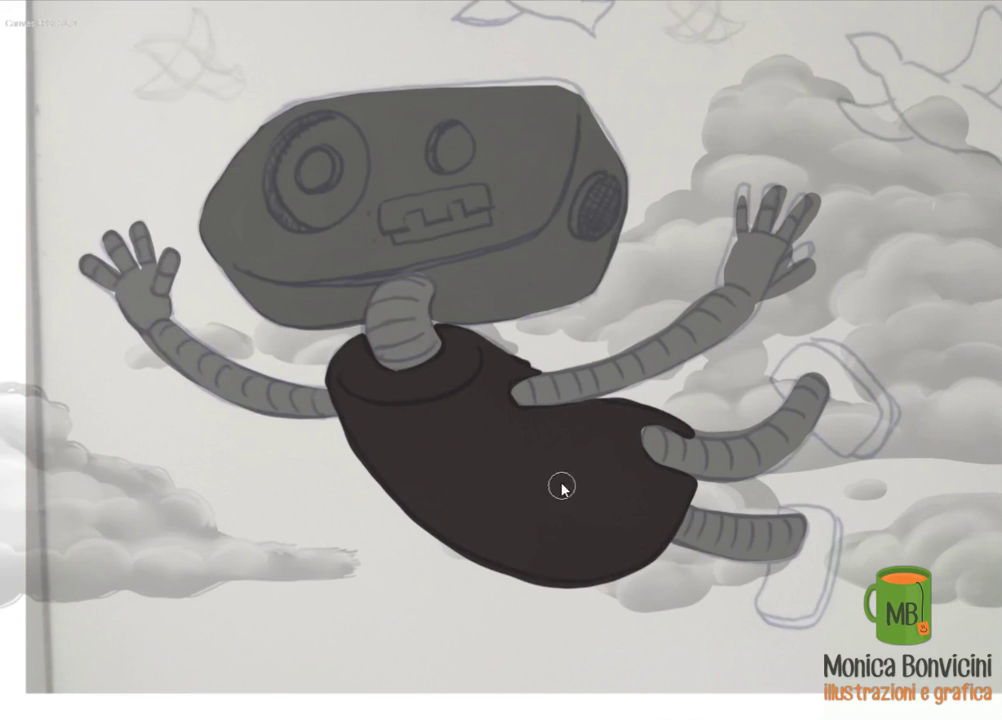
scroll(546, 483, up, 3)
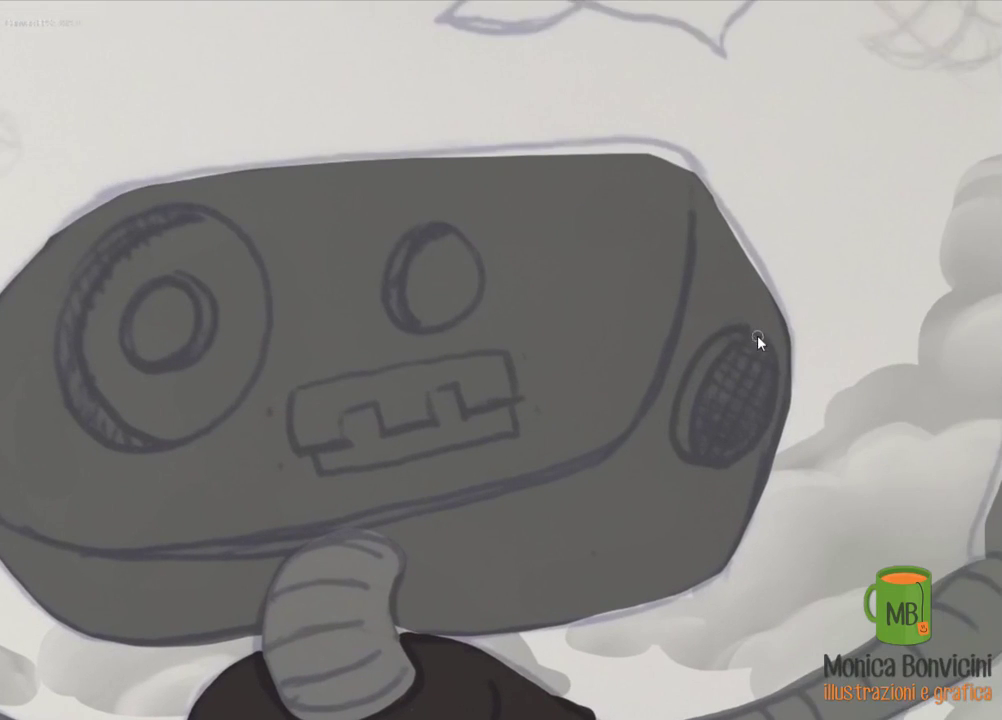
Outline the right ear piece and right eye in bold black
mouse_move(758, 340)
mouse_down()
mouse_move(691, 429)
mouse_move(770, 402)
mouse_move(771, 367)
mouse_move(731, 367)
mouse_up()
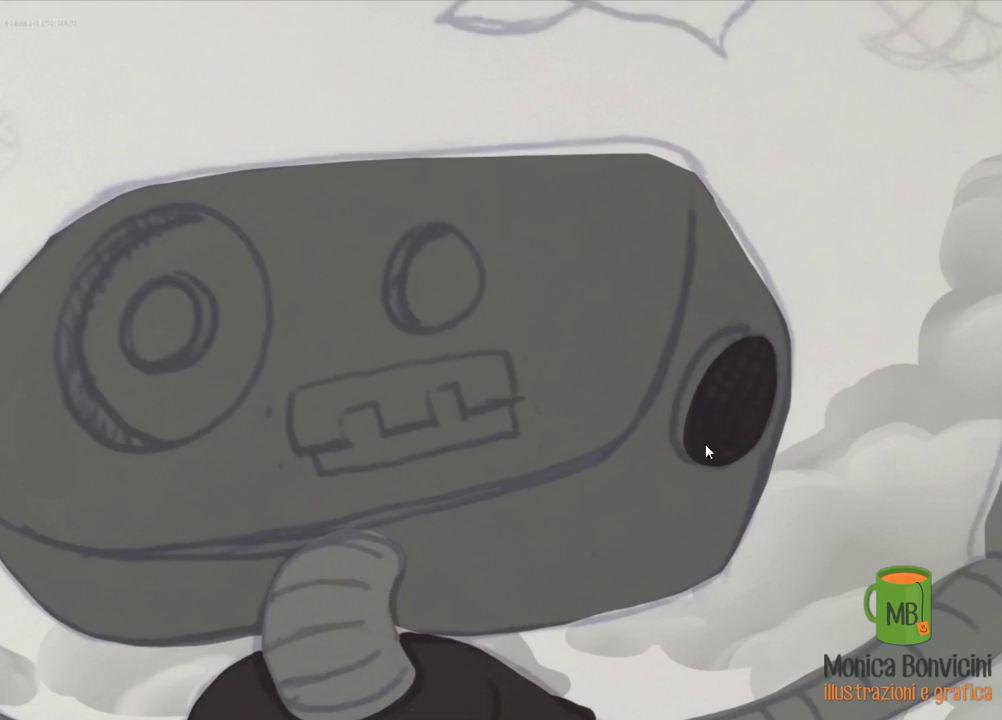
key(ctrl+z)
drag(673, 427, 774, 354)
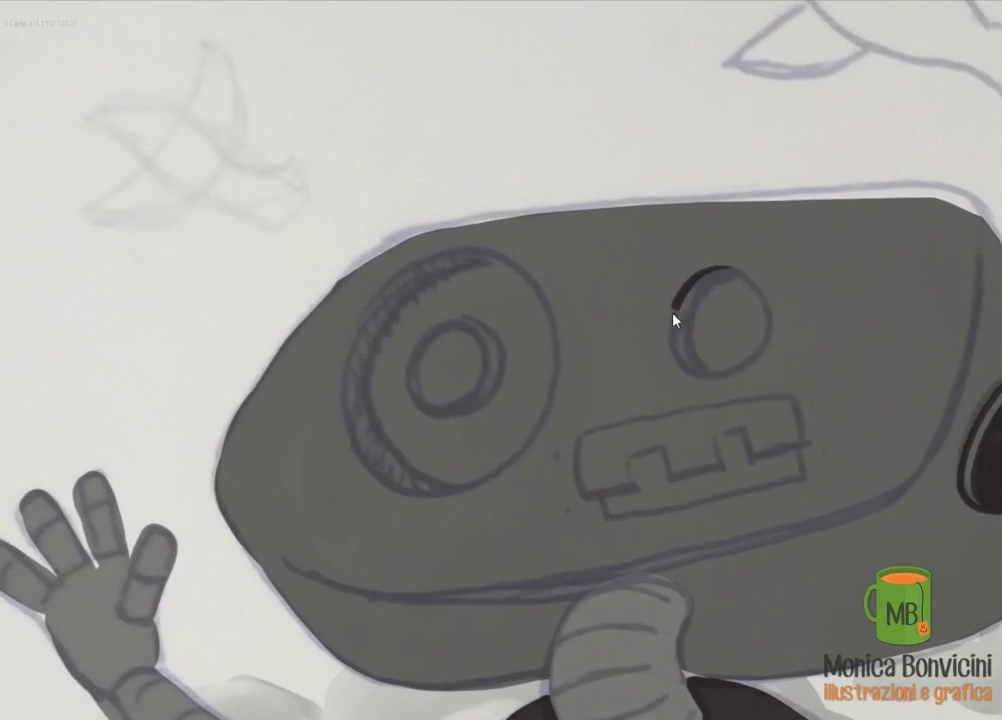
mouse_move(676, 320)
mouse_down()
mouse_move(770, 325)
mouse_move(747, 289)
mouse_move(707, 364)
mouse_up()
key(ctrl+z)
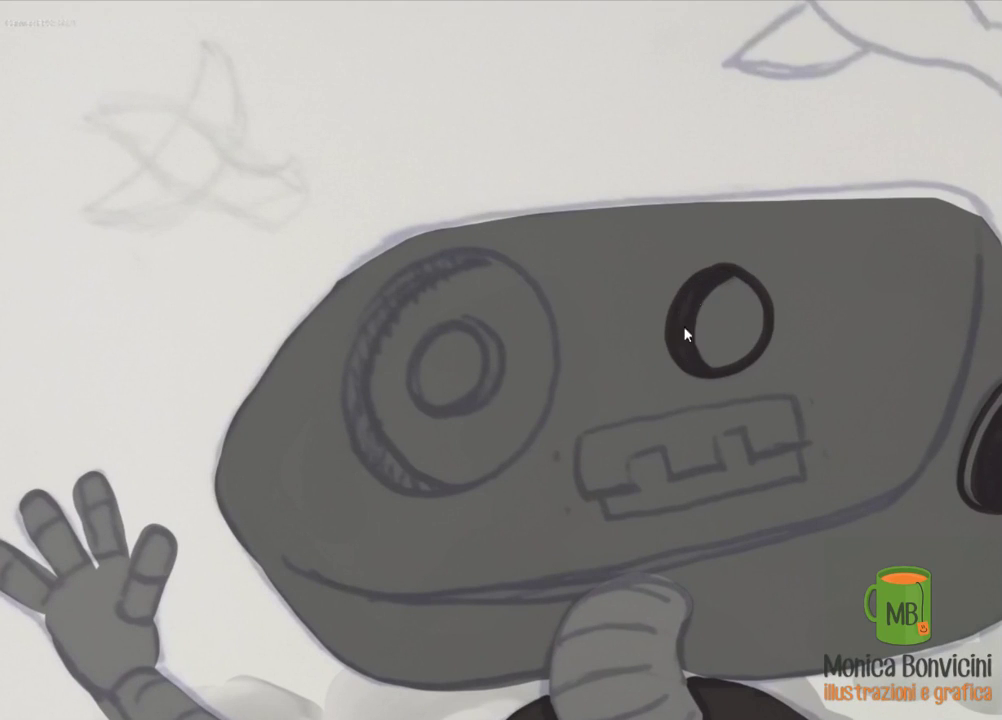
Ring the left eye in black and band the left hand's fingers
mouse_move(505, 290)
mouse_down()
mouse_move(474, 306)
mouse_move(447, 503)
mouse_move(600, 428)
mouse_move(521, 291)
mouse_move(447, 474)
mouse_up()
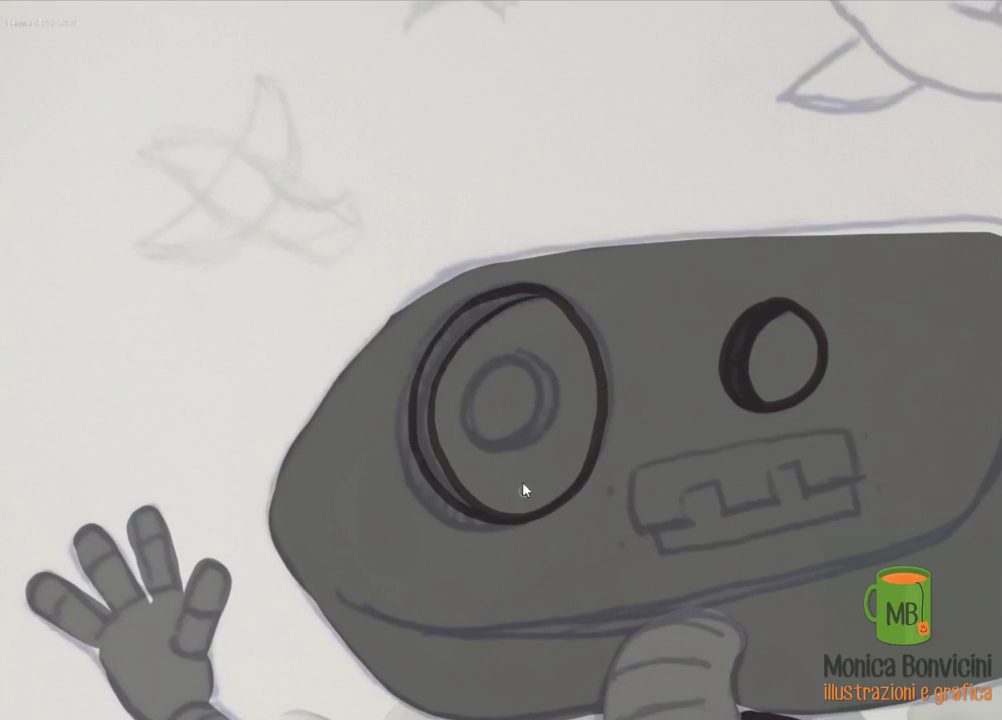
drag(432, 372, 464, 333)
drag(432, 410, 452, 505)
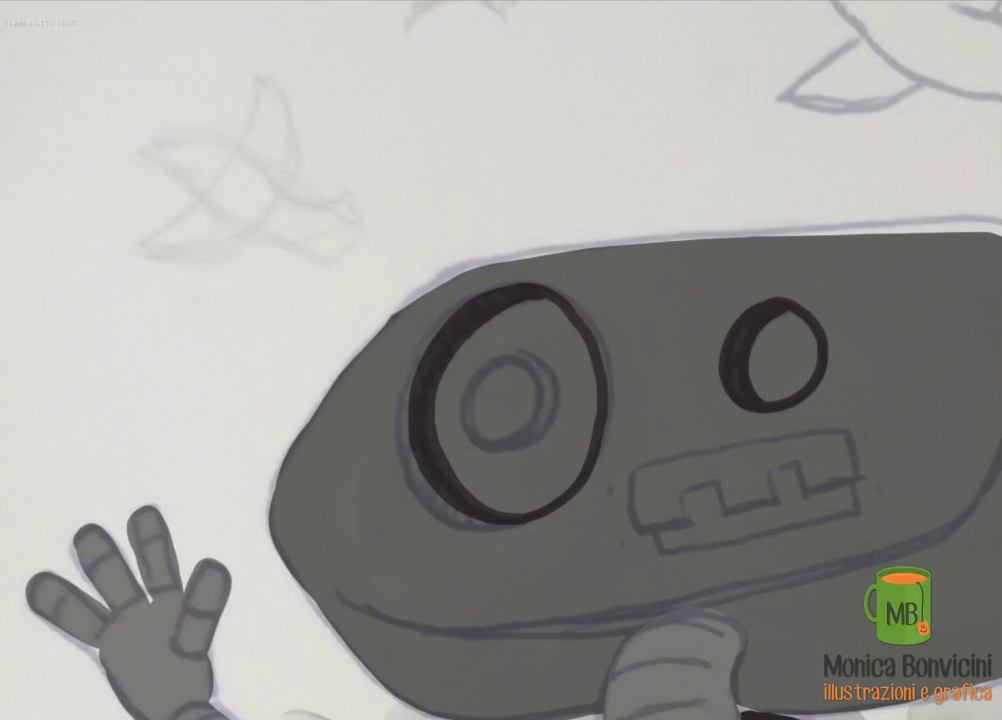
drag(136, 545, 168, 536)
drag(50, 612, 120, 560)
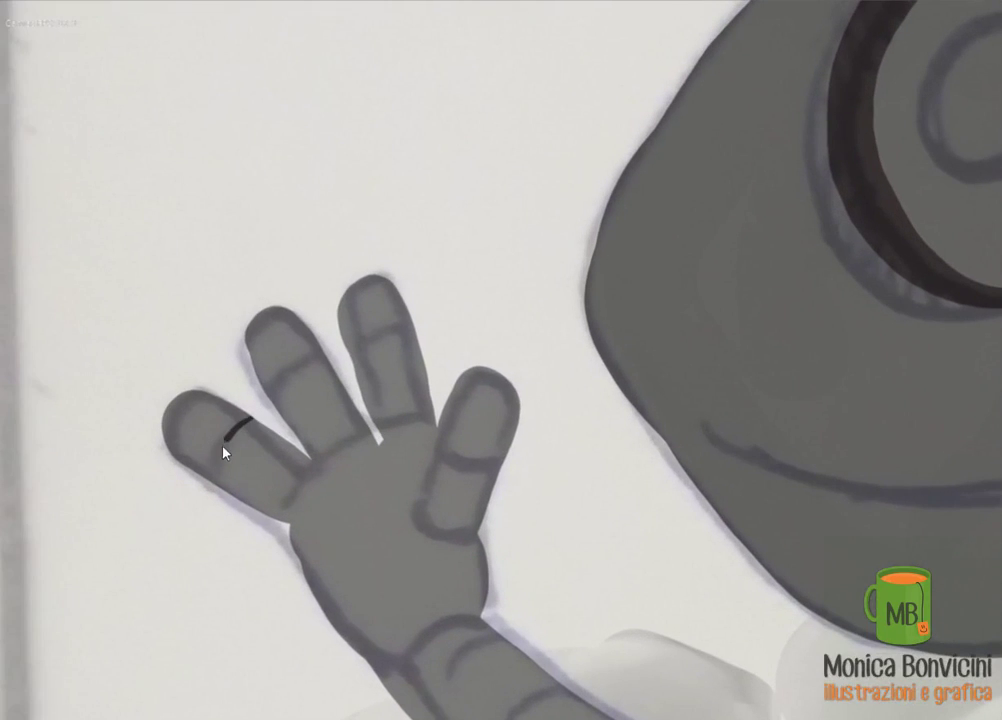
Ink black joint bands on the raised hand's fingers, palm base and wrist
drag(224, 451, 211, 477)
drag(328, 360, 272, 401)
drag(413, 330, 350, 356)
drag(375, 445, 323, 467)
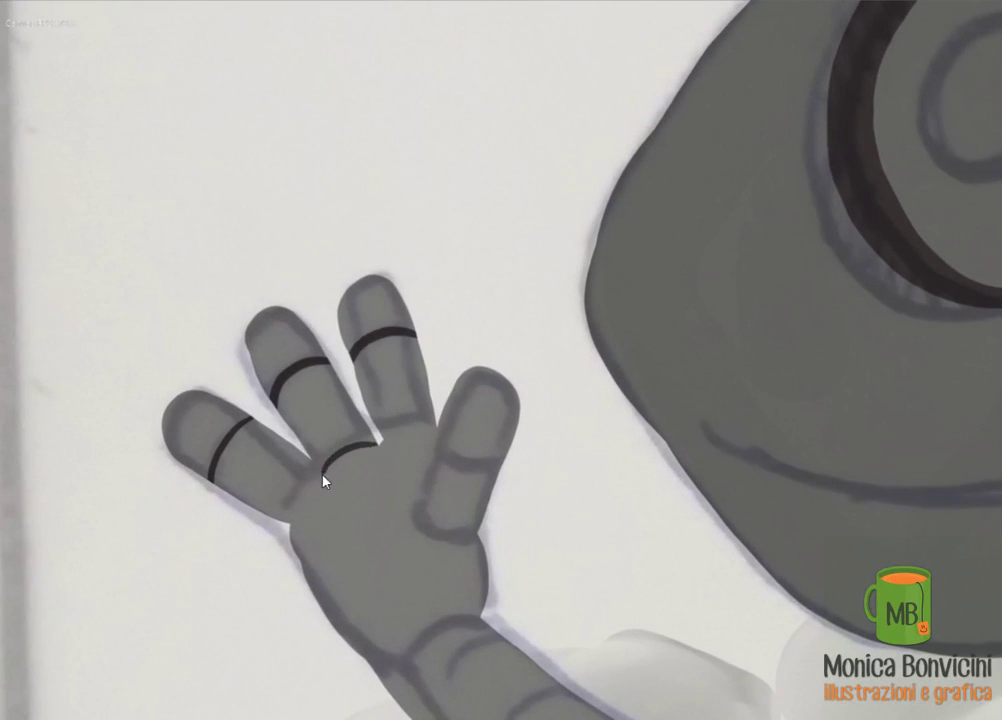
mouse_move(383, 439)
mouse_down()
mouse_move(428, 432)
mouse_move(507, 455)
mouse_up()
drag(420, 510, 477, 537)
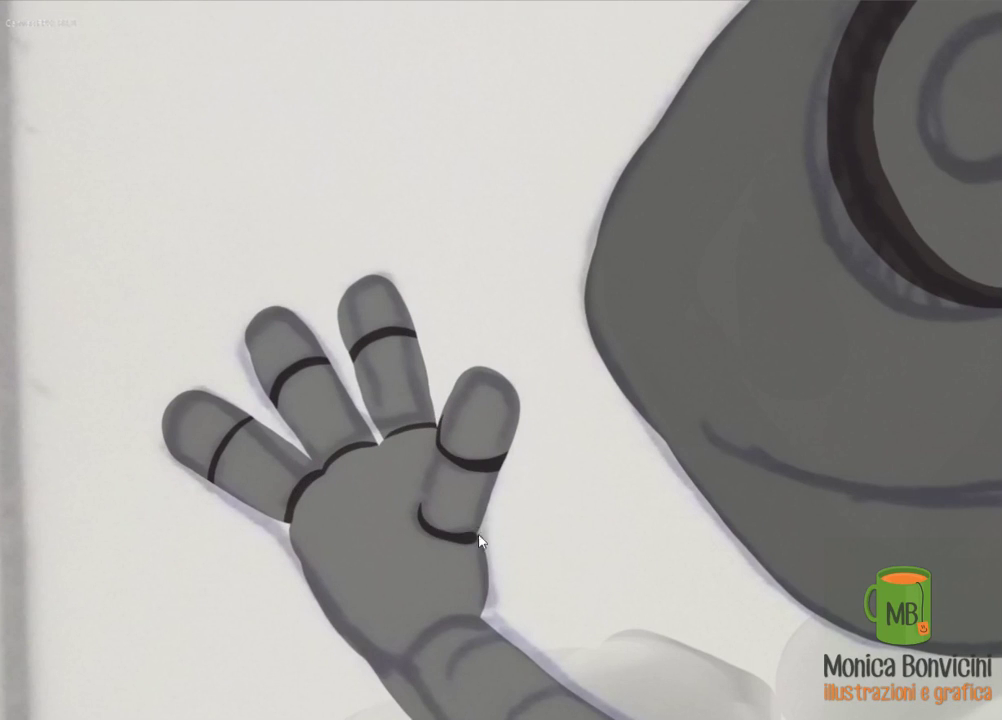
mouse_move(478, 622)
mouse_down()
mouse_move(405, 712)
mouse_move(447, 521)
mouse_move(427, 403)
mouse_move(349, 501)
mouse_up()
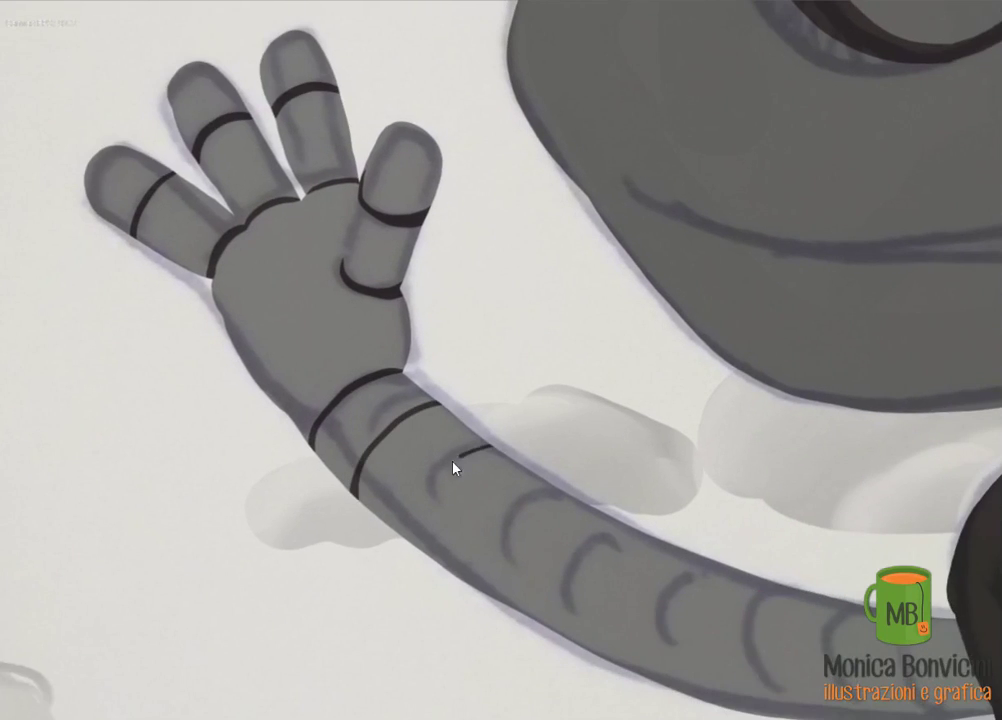
Add dark segment bands along the arm below the wrist
drag(431, 491, 409, 548)
drag(531, 505, 481, 600)
mouse_move(619, 543)
mouse_down()
mouse_move(533, 403)
mouse_move(455, 500)
mouse_up()
drag(590, 437, 533, 552)
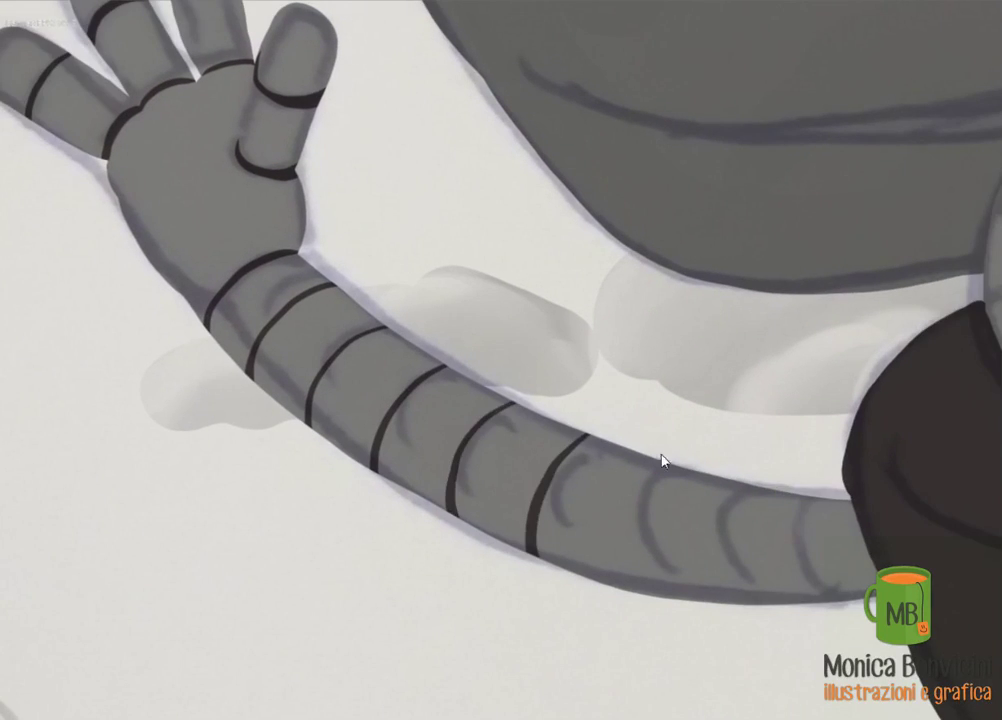
drag(656, 462, 618, 588)
drag(714, 485, 702, 598)
drag(772, 493, 795, 600)
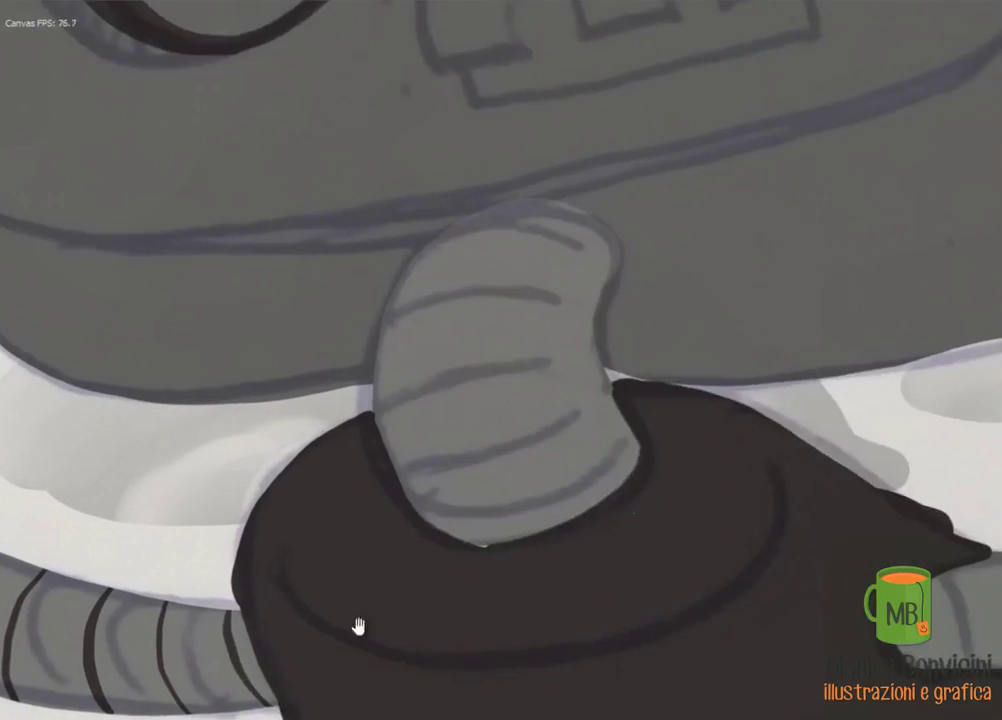
Band the other hand's fingers and thumb, redoing misplaced strokes
drag(358, 626, 485, 455)
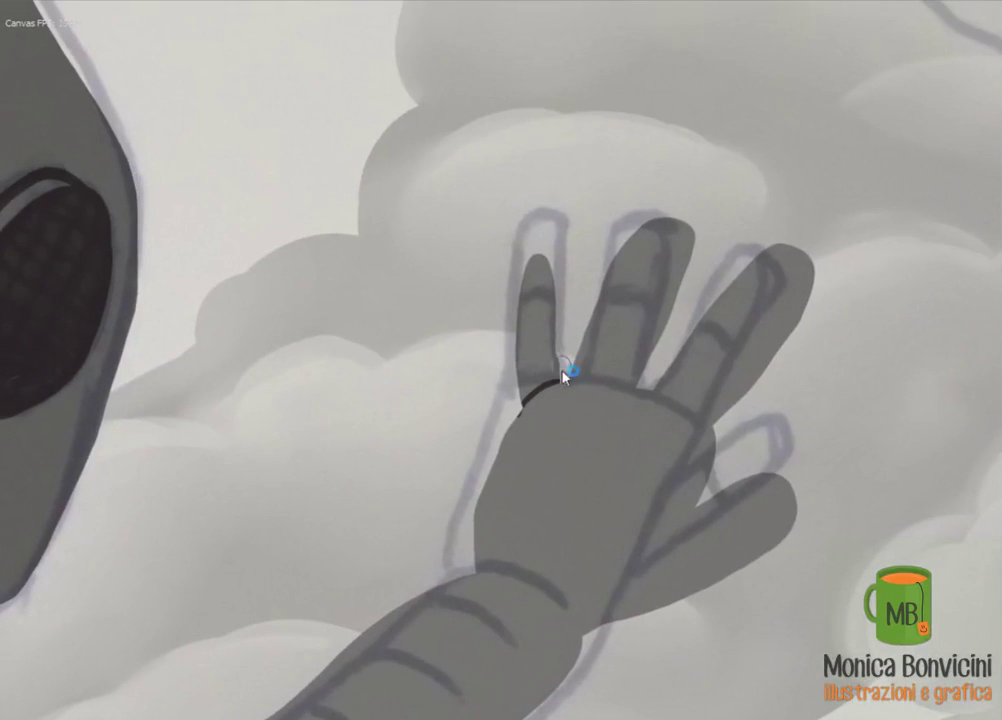
drag(556, 292, 520, 295)
drag(598, 304, 667, 323)
key(ctrl+z)
key(ctrl+z)
key(ctrl+z)
drag(568, 381, 640, 388)
drag(668, 315, 598, 296)
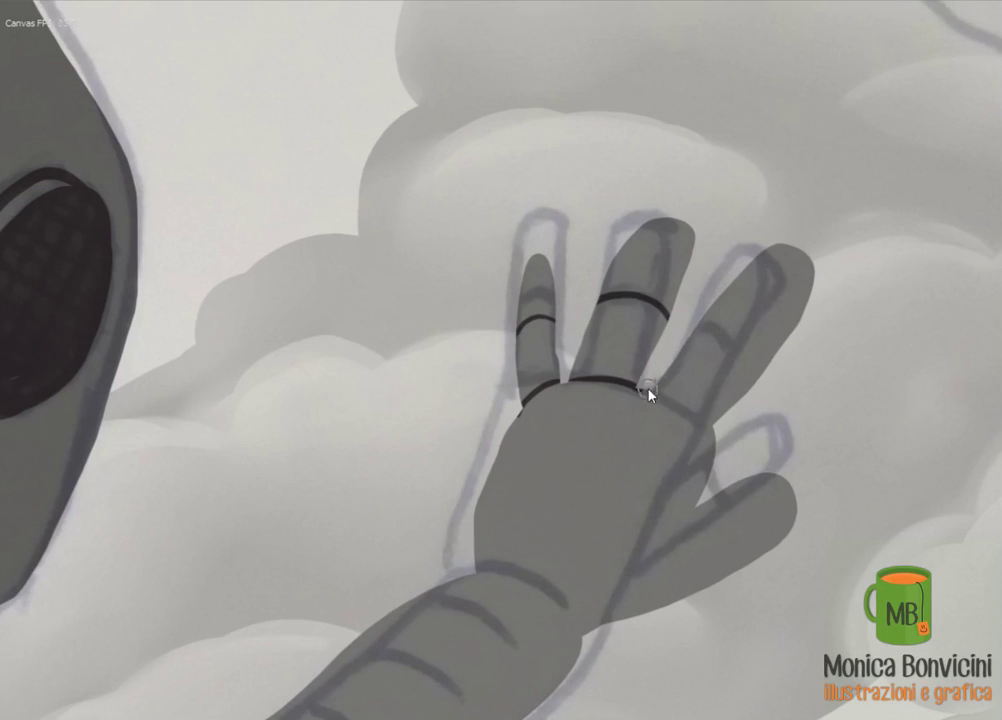
drag(697, 321, 766, 362)
mouse_move(776, 512)
mouse_down()
mouse_move(700, 432)
mouse_move(716, 497)
mouse_up()
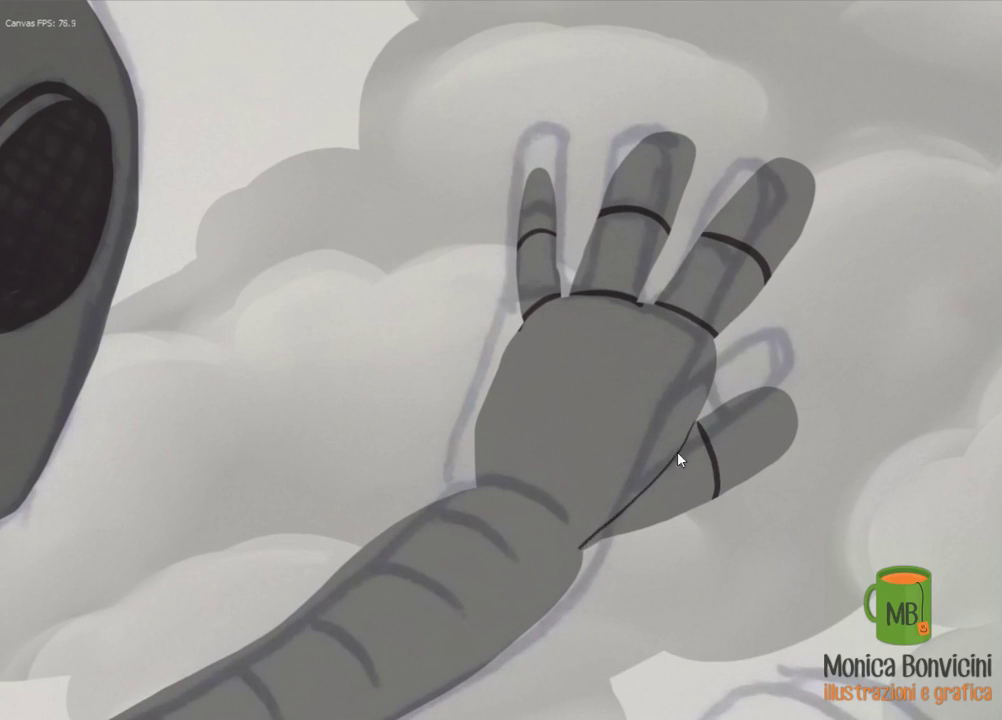
drag(700, 425, 621, 525)
Draw joint bands across the wrist and along the forearm to its tip
mouse_move(541, 500)
mouse_down()
mouse_move(590, 555)
mouse_move(575, 348)
mouse_move(690, 462)
mouse_up()
mouse_move(512, 400)
mouse_down()
mouse_move(628, 515)
mouse_move(741, 440)
mouse_up()
mouse_move(578, 360)
mouse_down()
mouse_move(626, 398)
mouse_move(650, 475)
mouse_up()
mouse_move(495, 404)
mouse_down()
mouse_move(515, 412)
mouse_move(555, 470)
mouse_up()
mouse_move(353, 474)
mouse_down()
mouse_move(368, 525)
mouse_move(700, 410)
mouse_up()
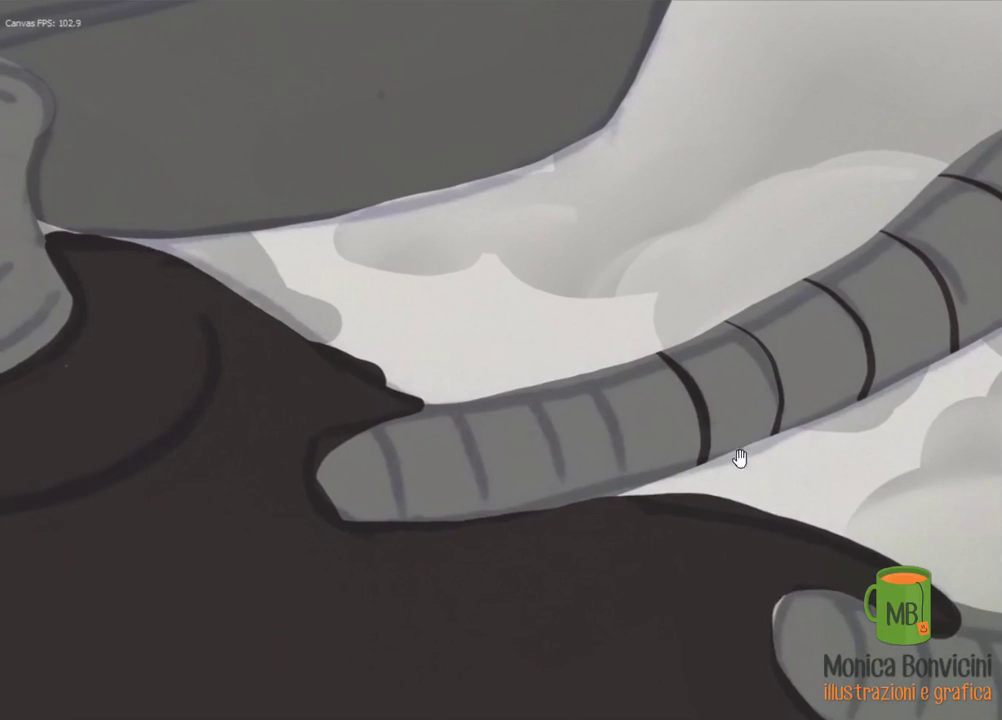
drag(595, 378, 622, 488)
drag(525, 397, 556, 502)
drag(458, 404, 488, 515)
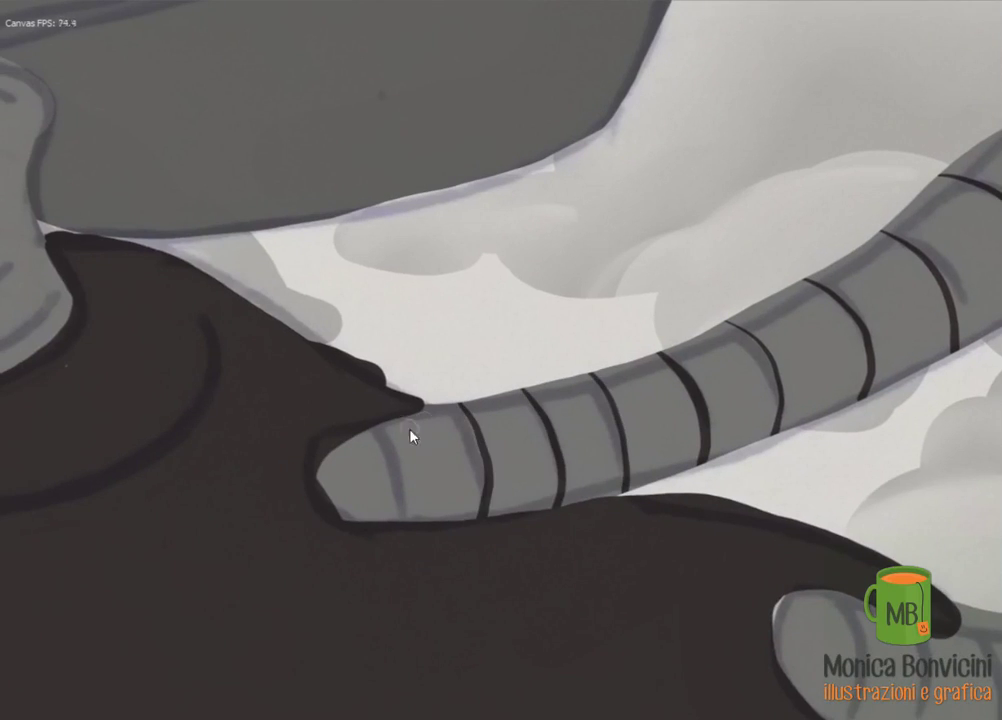
Repaint the arm tip in sleeve grey and touch up its left outline
drag(372, 416, 430, 424)
mouse_move(438, 416)
mouse_down()
mouse_move(336, 454)
mouse_move(456, 510)
mouse_up()
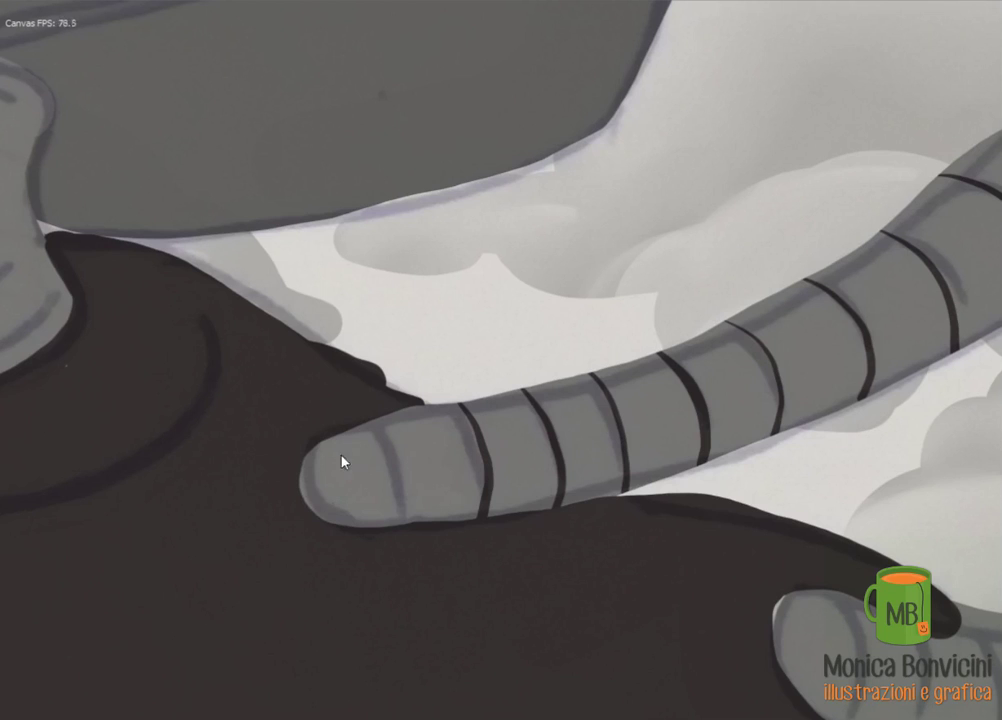
drag(300, 458, 306, 464)
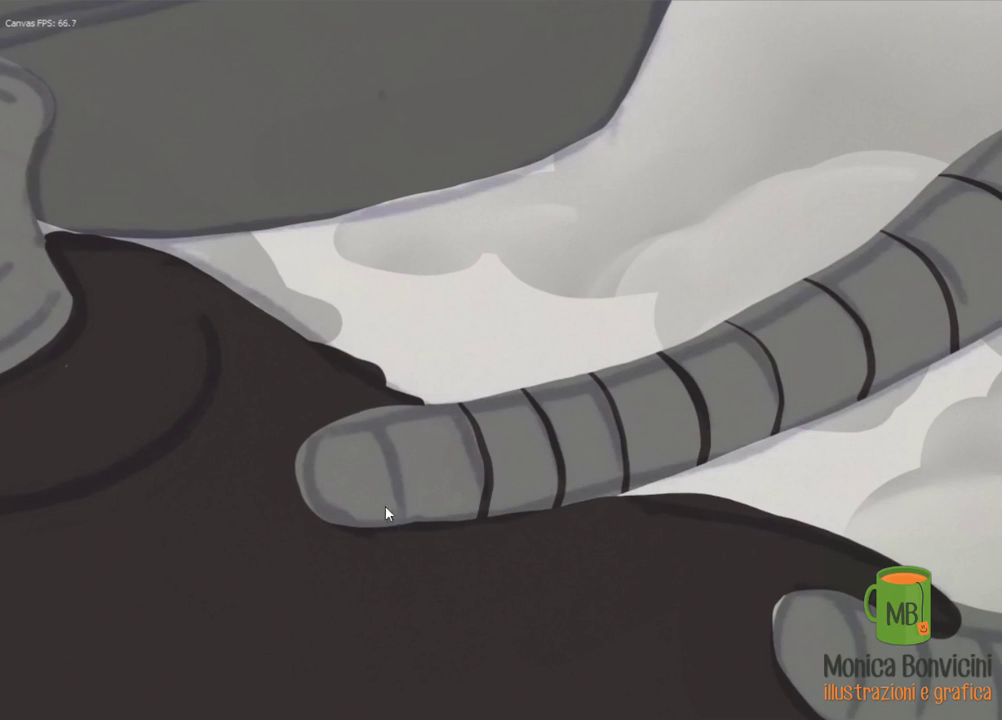
Stripe the arm tip and wrap the neck in curved black bands
drag(362, 407, 402, 518)
scroll(422, 520, down, 5)
scroll(351, 380, up, 5)
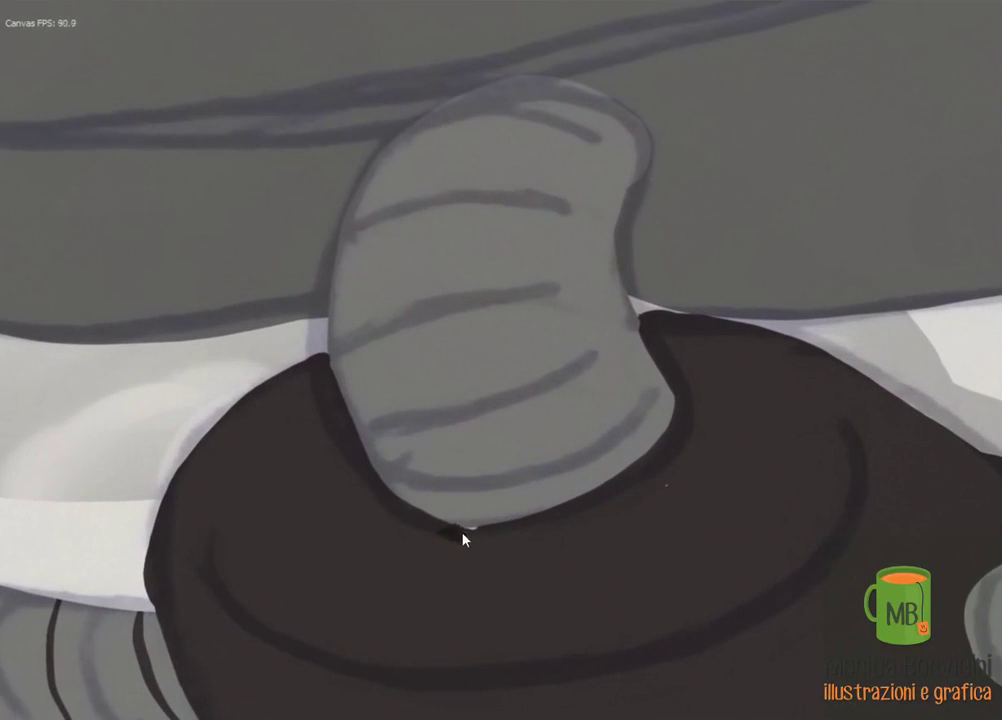
mouse_move(386, 479)
mouse_down()
mouse_move(537, 476)
mouse_move(660, 357)
mouse_up()
mouse_move(352, 425)
mouse_down()
mouse_move(606, 343)
mouse_move(636, 317)
mouse_up()
drag(330, 345, 622, 278)
drag(340, 243, 556, 205)
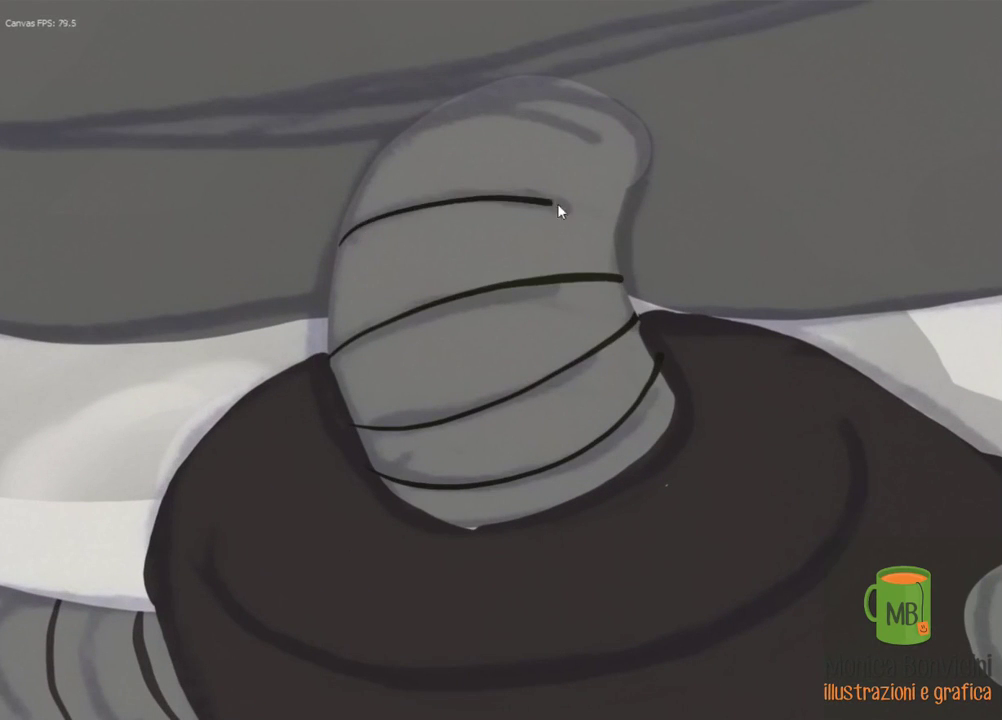
drag(450, 128, 631, 186)
Clean the fingertip overlap and taper the dark edge above the lower limb
scroll(467, 398, down, 2)
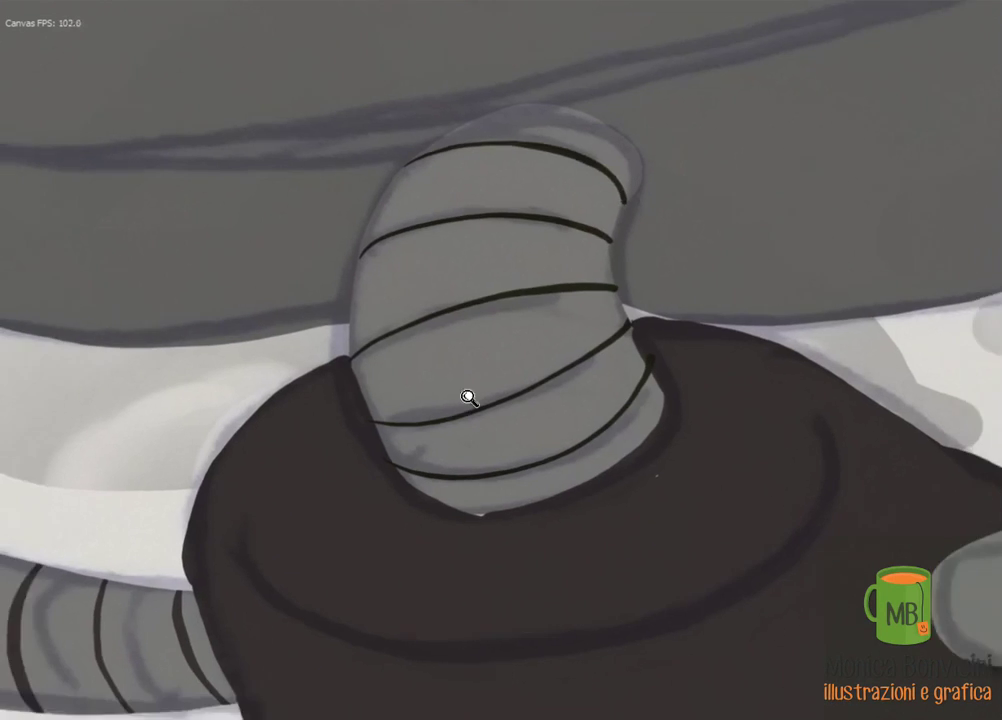
scroll(467, 398, down, 3)
scroll(614, 500, up, 5)
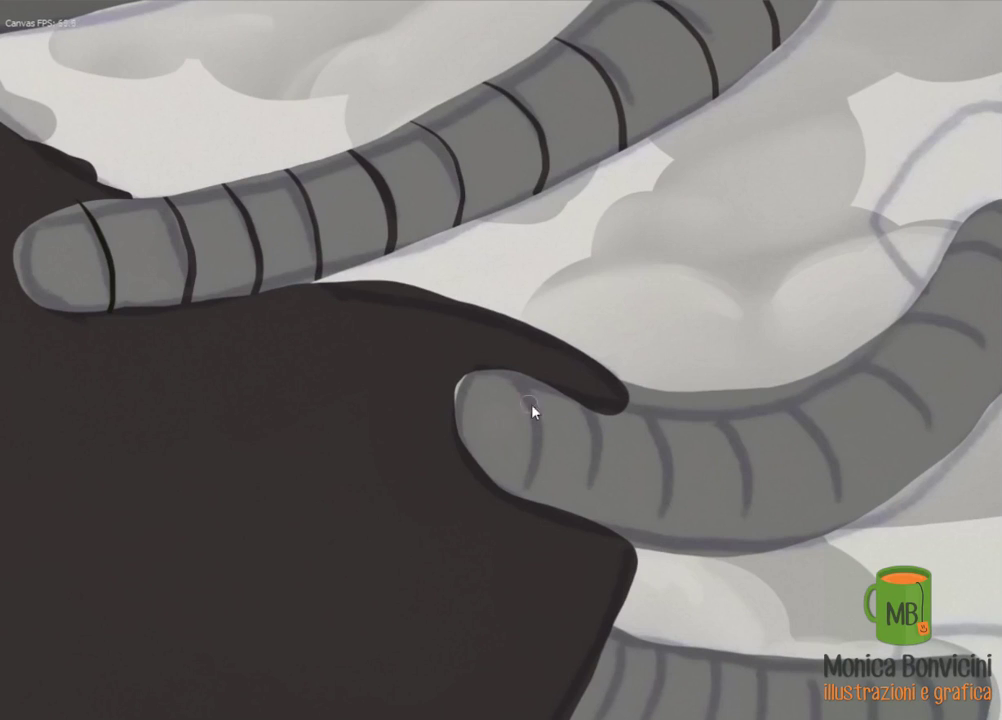
mouse_move(640, 405)
mouse_down()
mouse_move(537, 391)
mouse_move(479, 470)
mouse_up()
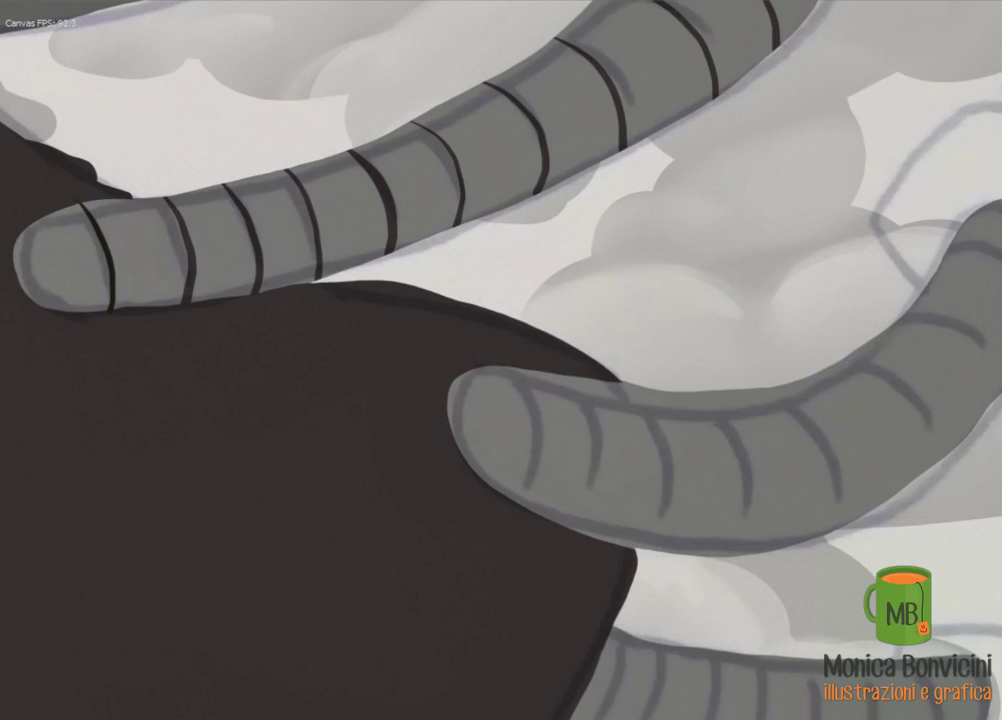
mouse_move(522, 376)
mouse_down()
mouse_move(476, 358)
mouse_move(519, 375)
mouse_up()
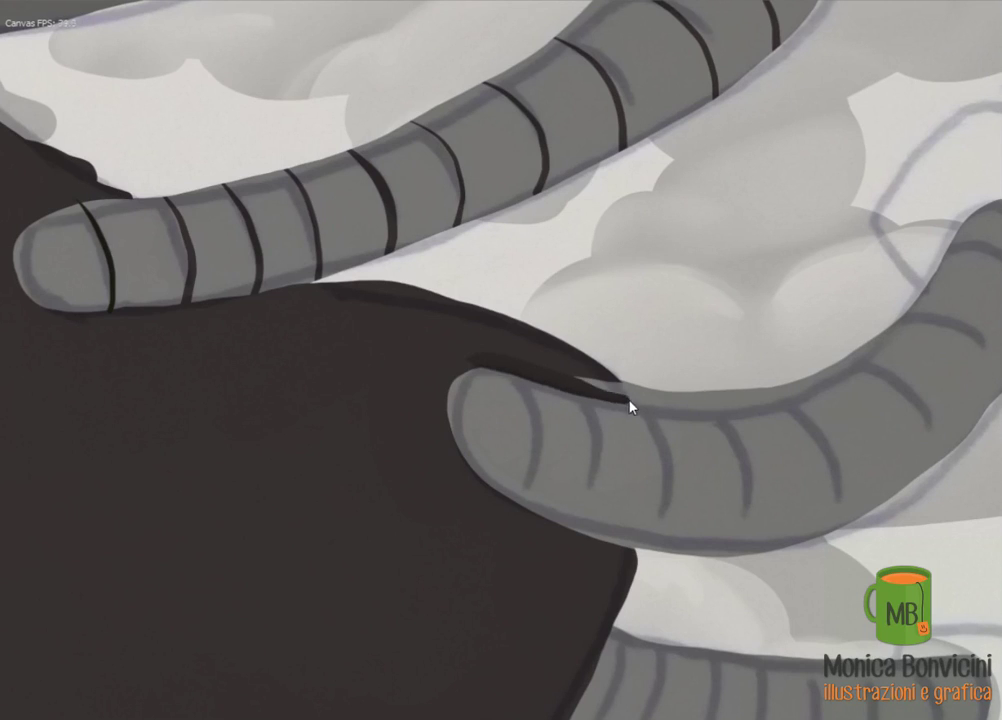
drag(630, 405, 559, 376)
Draw thick black segment lines near the curved limb's tip
scroll(408, 362, down, 3)
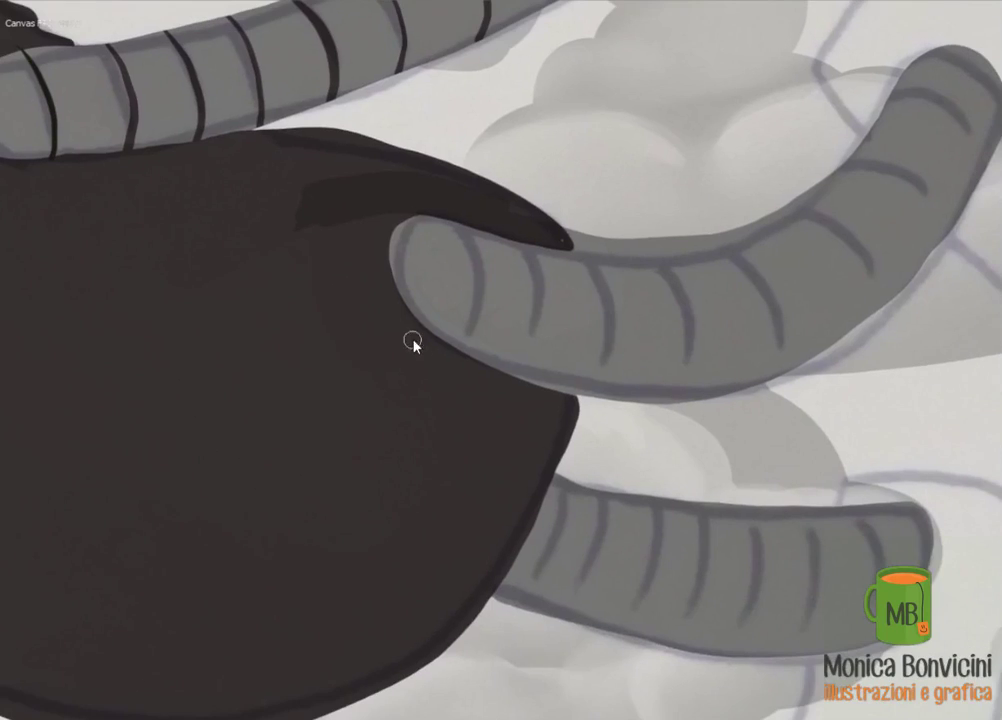
mouse_move(468, 376)
mouse_down()
mouse_move(568, 394)
mouse_move(514, 362)
mouse_move(671, 544)
mouse_move(775, 491)
mouse_up()
scroll(888, 421, down, 3)
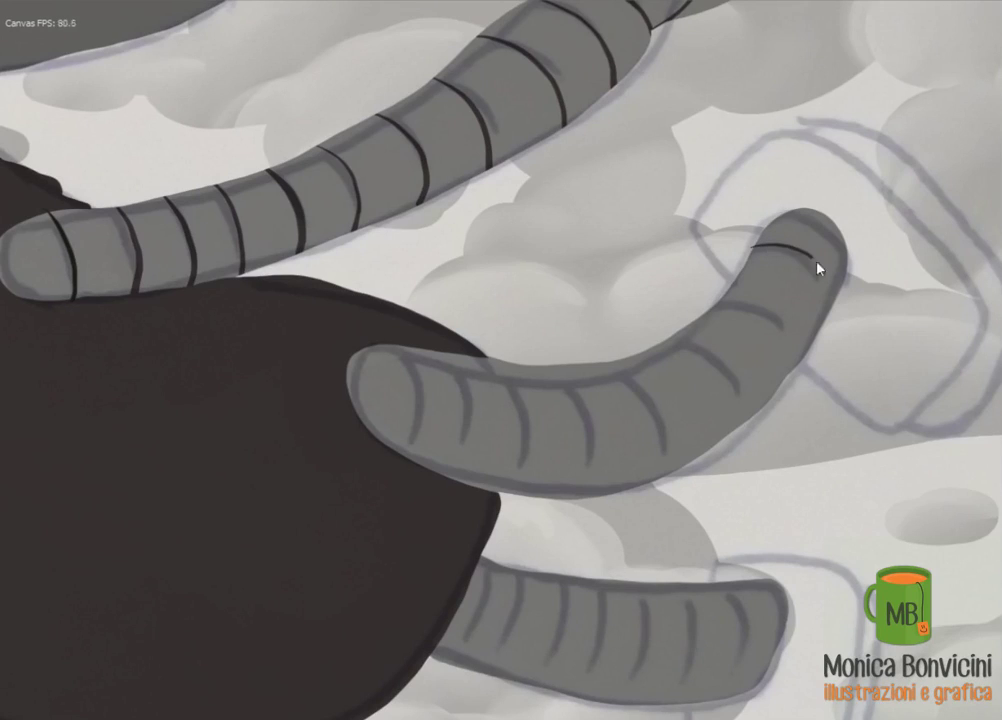
drag(818, 268, 840, 314)
key(ctrl+z)
drag(764, 256, 832, 316)
drag(758, 284, 794, 324)
drag(712, 318, 752, 349)
mouse_move(668, 342)
mouse_down()
mouse_move(728, 396)
mouse_move(734, 431)
mouse_up()
Continue black segment lines along the rest of the curved limb
drag(634, 355, 684, 443)
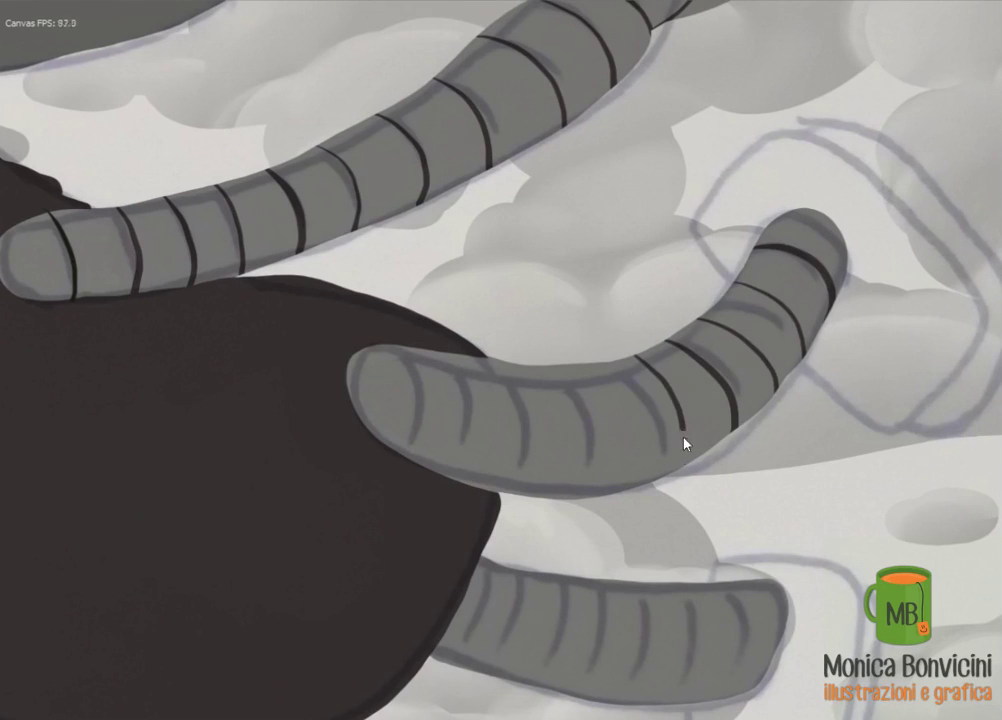
drag(630, 418, 626, 492)
drag(565, 365, 575, 488)
drag(513, 363, 522, 496)
drag(478, 356, 485, 490)
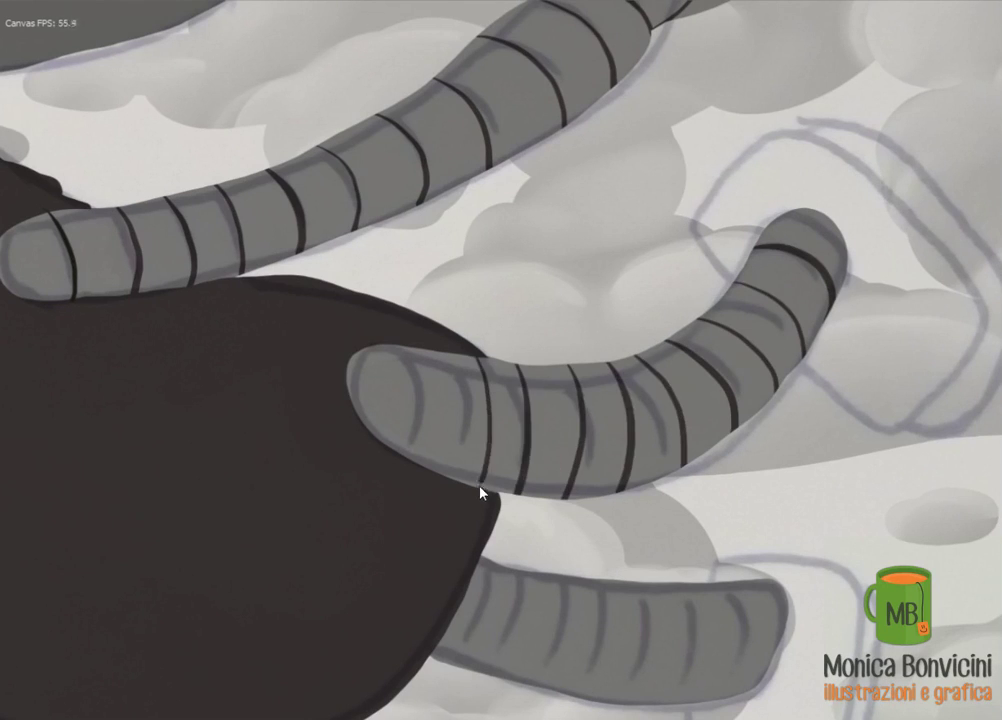
drag(440, 355, 446, 425)
Draw black segment lines across the lowest limb
scroll(374, 438, down, 5)
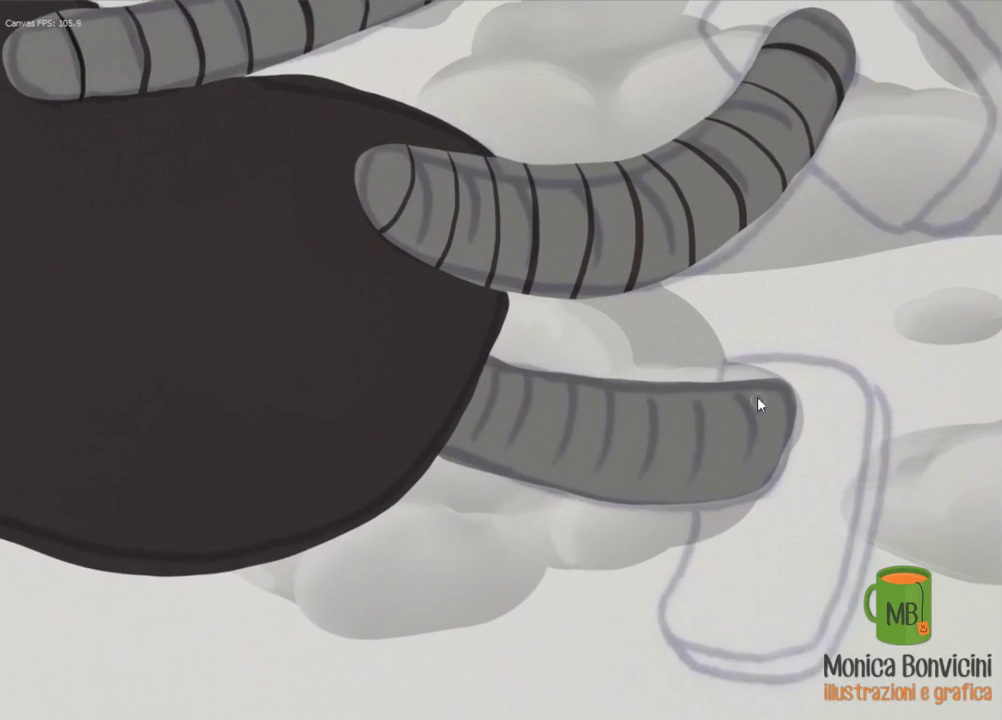
drag(765, 382, 775, 490)
drag(703, 385, 718, 500)
mouse_move(670, 385)
mouse_down()
mouse_move(675, 500)
mouse_move(631, 474)
mouse_up()
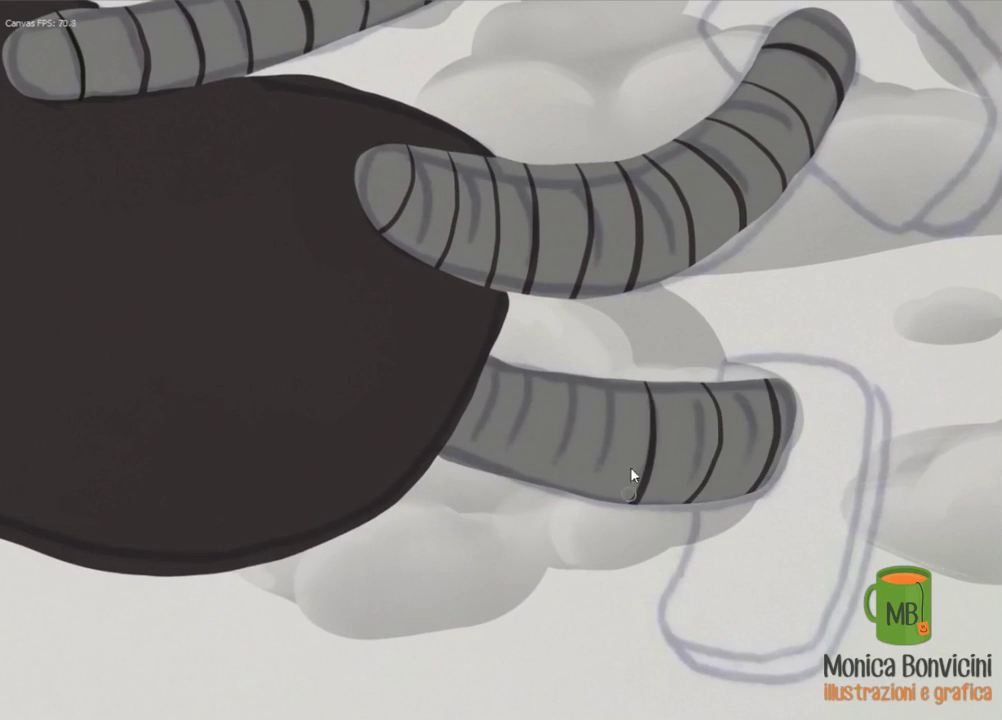
drag(600, 380, 590, 495)
drag(555, 375, 545, 460)
drag(505, 400, 480, 470)
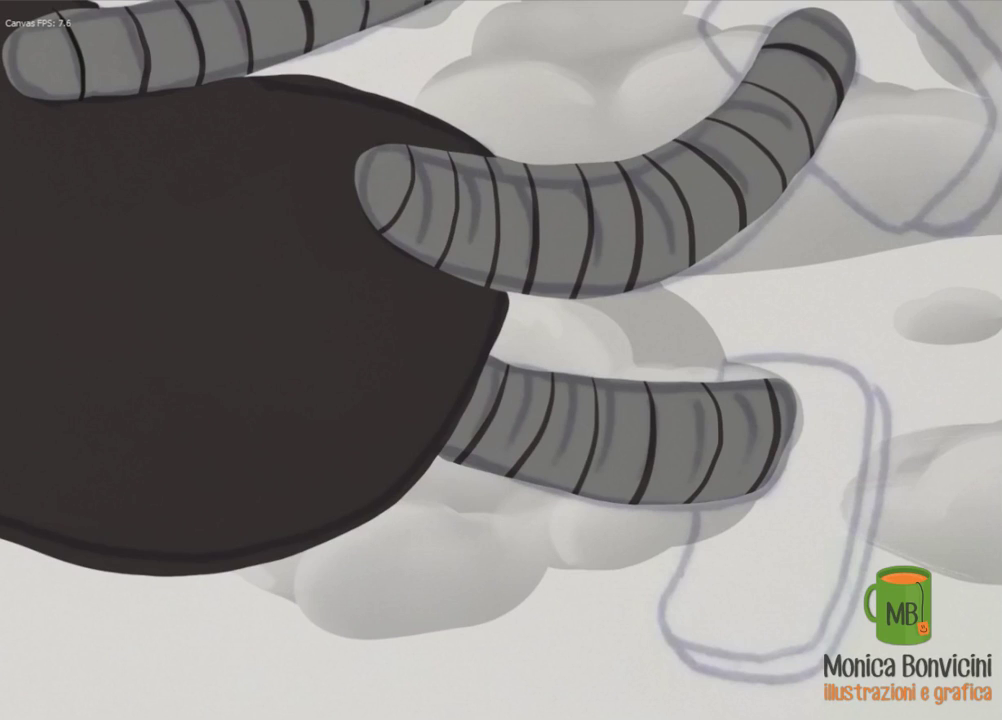
Paint solid dark grey rounded feet at the ends of both limbs
drag(730, 370, 688, 505)
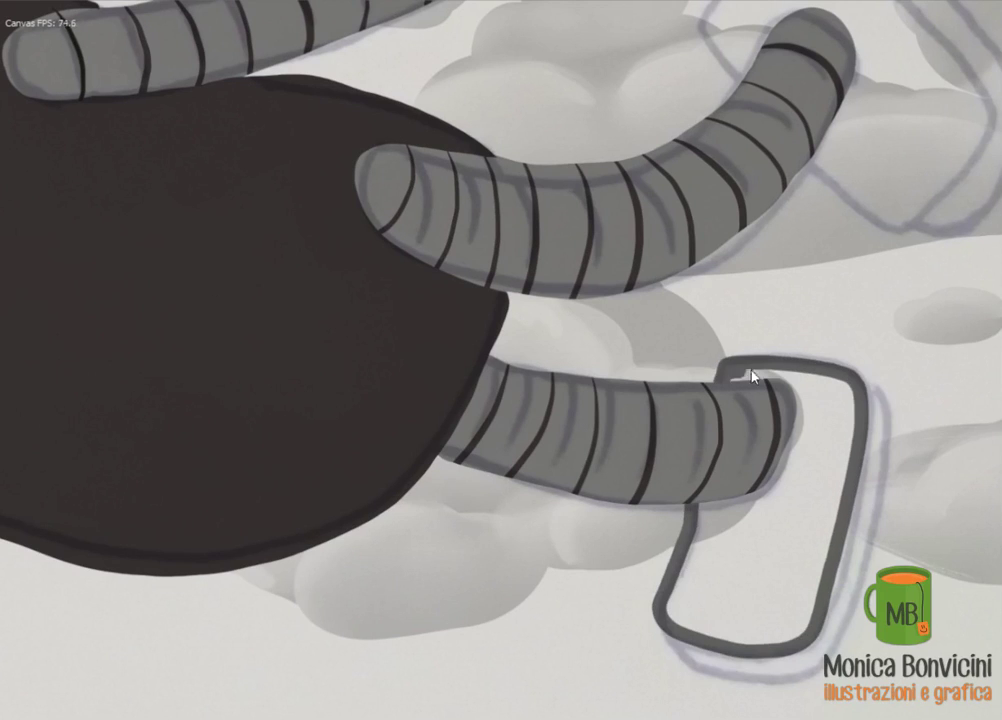
mouse_move(728, 372)
mouse_down()
mouse_move(805, 477)
mouse_move(700, 528)
mouse_move(671, 608)
mouse_move(688, 625)
mouse_up()
drag(712, 634, 808, 634)
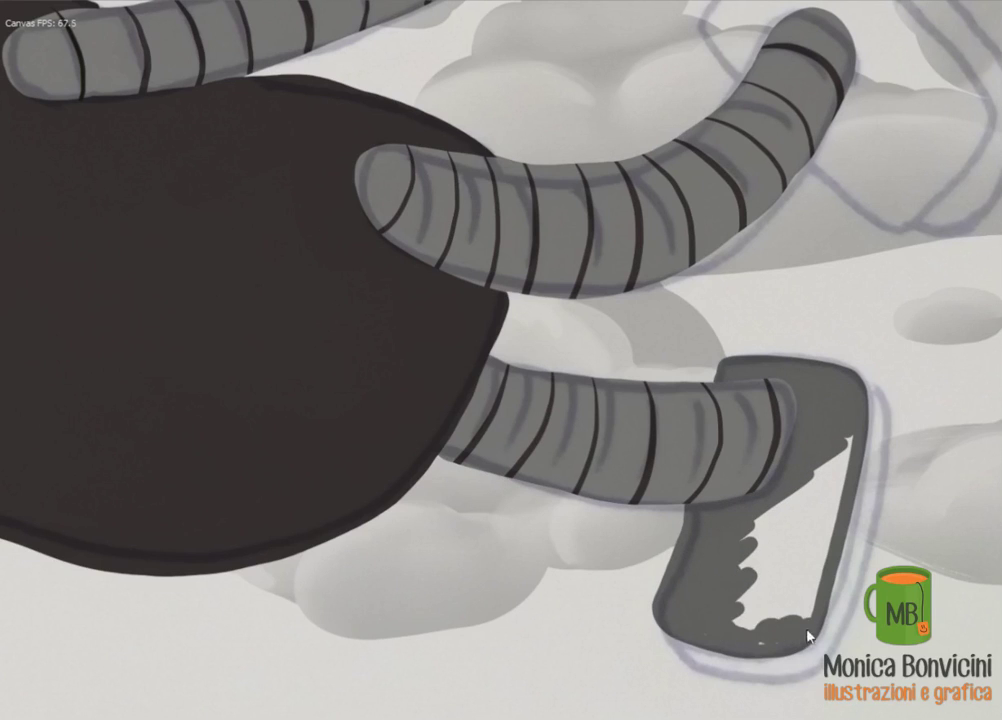
drag(760, 600, 832, 458)
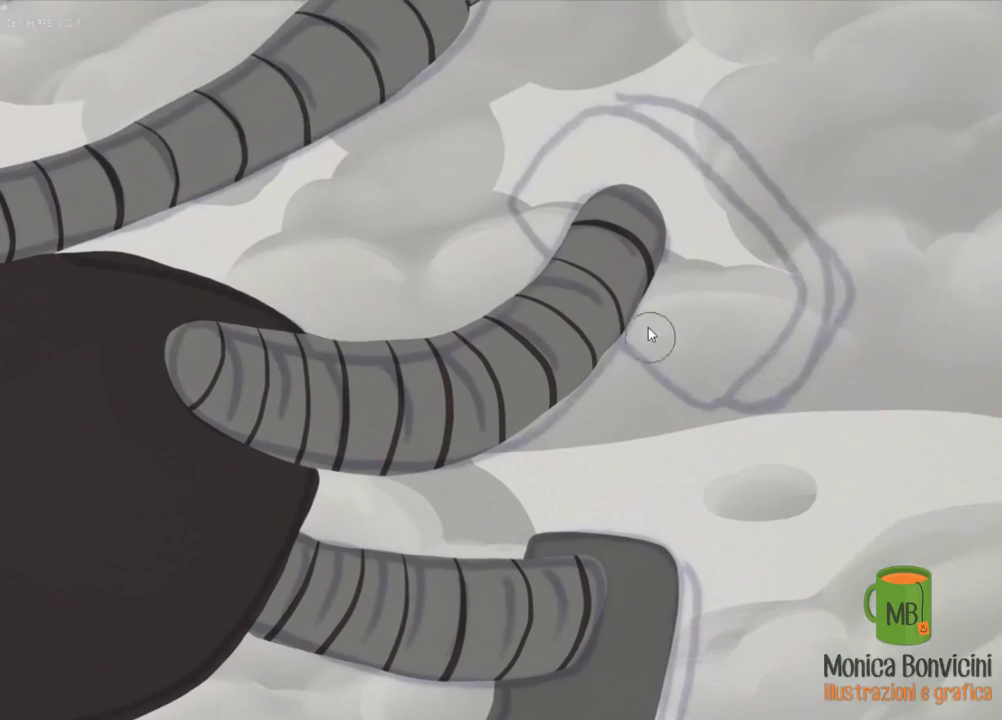
mouse_move(530, 218)
mouse_down()
mouse_move(660, 141)
mouse_move(810, 284)
mouse_move(681, 400)
mouse_move(559, 262)
mouse_move(604, 161)
mouse_move(662, 242)
mouse_move(753, 316)
mouse_move(792, 298)
mouse_up()
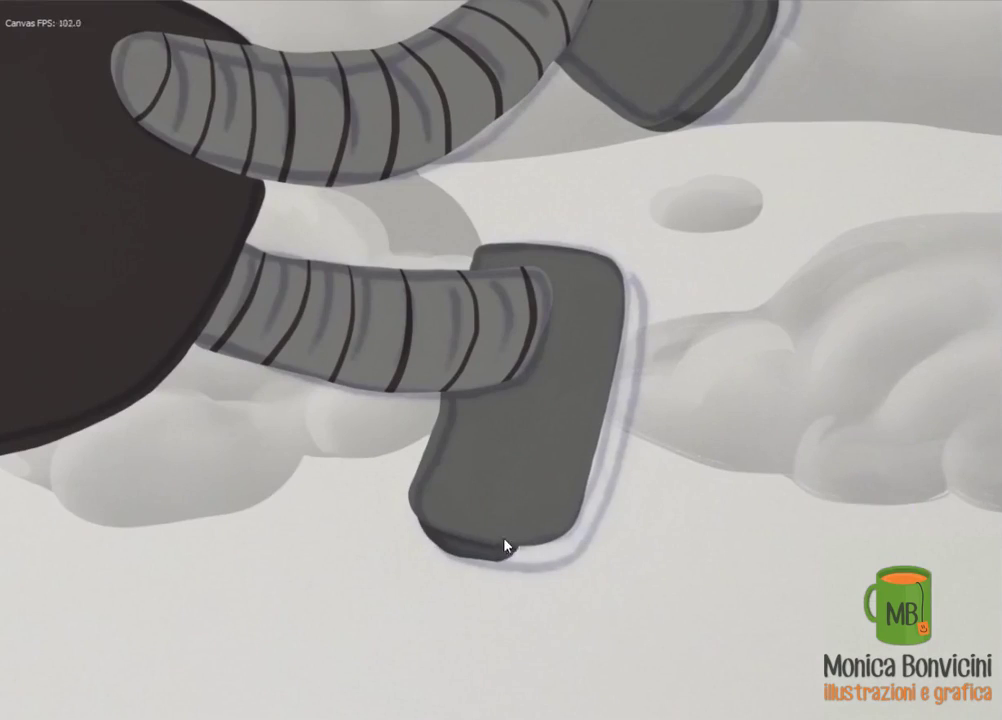
mouse_move(505, 545)
mouse_down()
mouse_move(593, 425)
mouse_move(608, 297)
mouse_up()
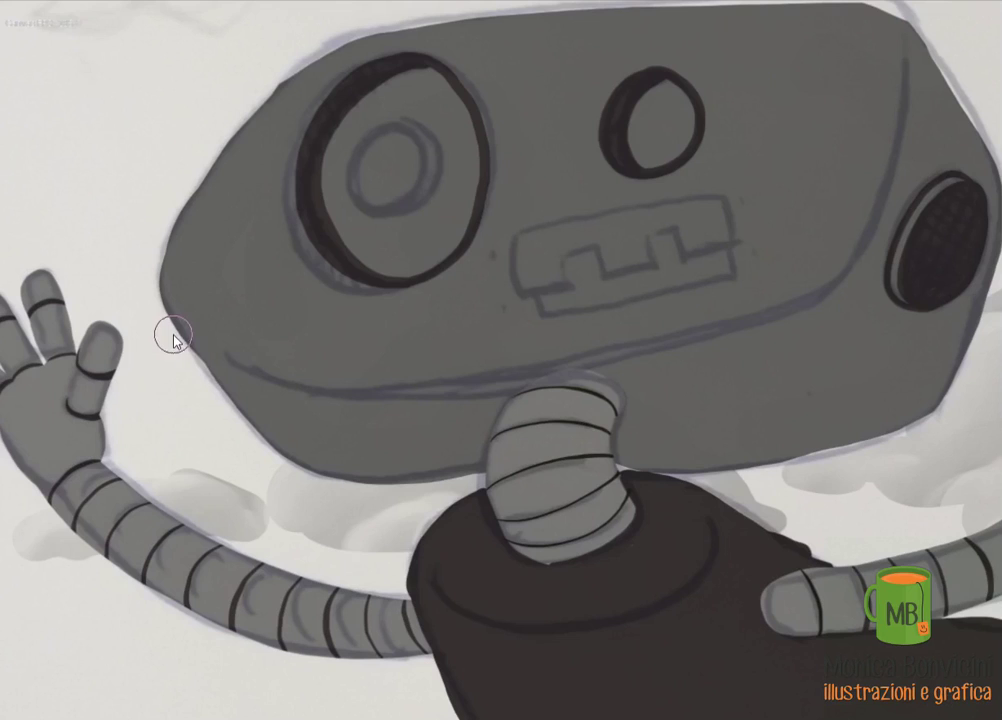
Try a light highlight along the head's lower edge, then undo it
mouse_move(190, 345)
mouse_down()
mouse_move(293, 400)
mouse_move(736, 344)
mouse_move(926, 101)
mouse_up()
mouse_move(226, 396)
mouse_down()
mouse_move(336, 458)
mouse_move(544, 454)
mouse_move(984, 331)
mouse_up()
mouse_move(371, 478)
mouse_down()
mouse_move(682, 387)
mouse_move(646, 284)
mouse_move(653, 371)
mouse_up()
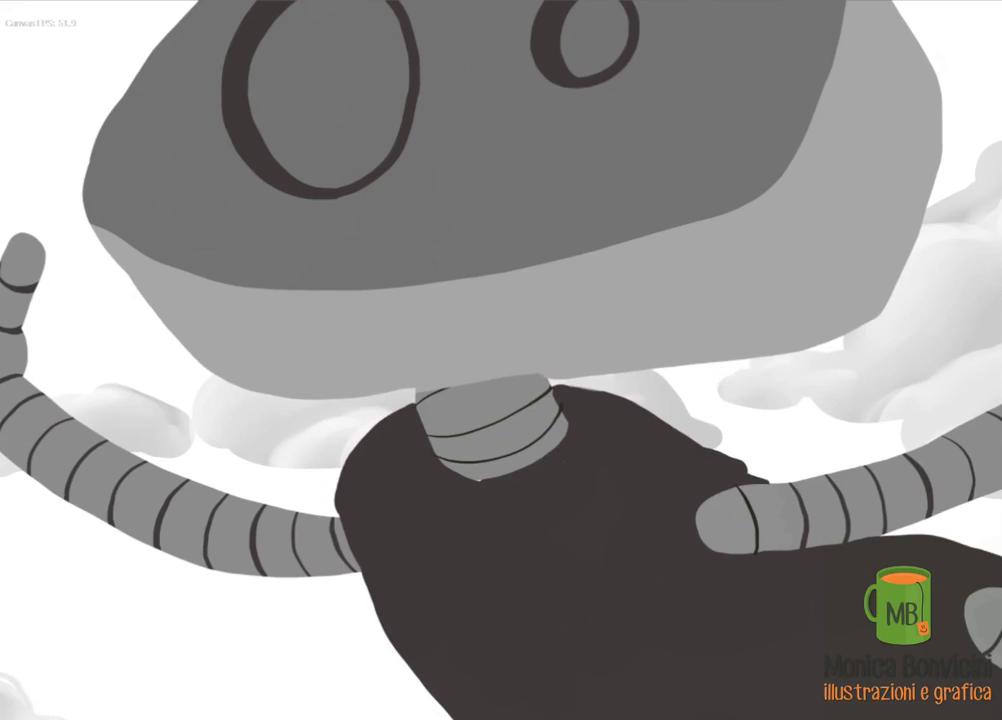
key(ctrl+z)
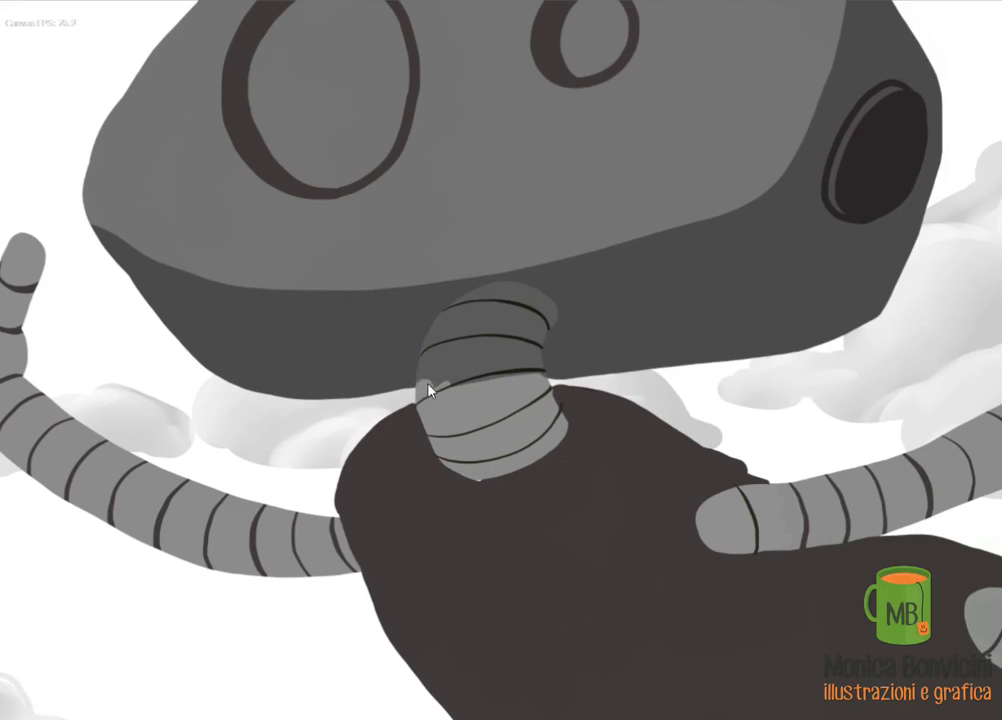
Repaint the neck's top as a smooth, even grey rounded cap
drag(428, 390, 528, 376)
mouse_move(531, 298)
mouse_down()
mouse_move(530, 376)
mouse_move(538, 345)
mouse_up()
mouse_move(510, 297)
mouse_down()
mouse_move(429, 409)
mouse_move(519, 349)
mouse_up()
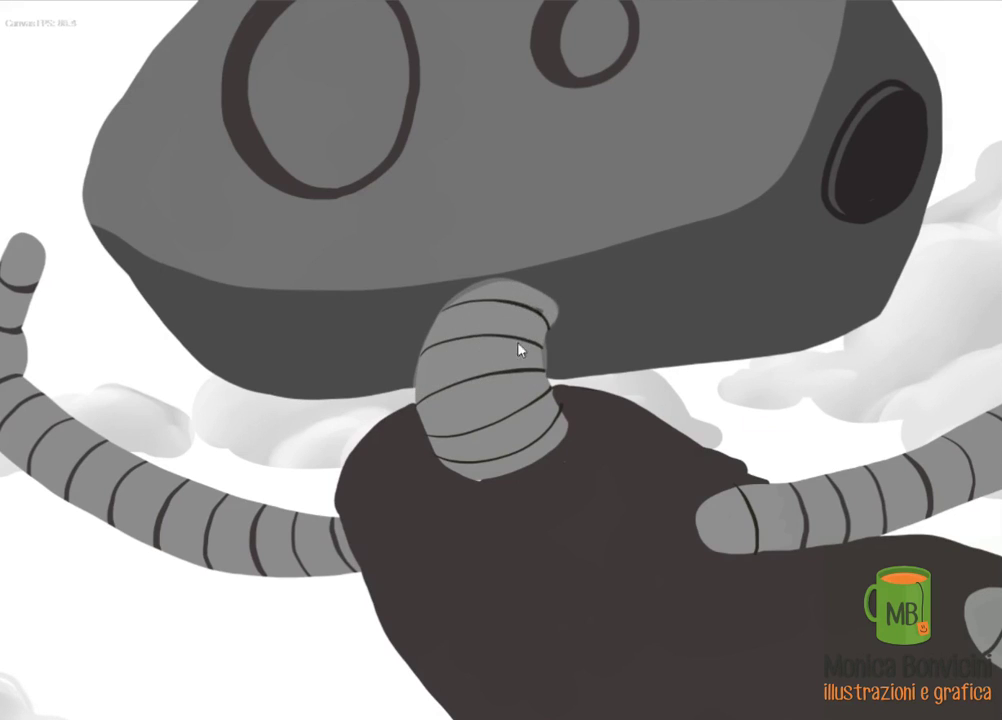
scroll(491, 359, up, 3)
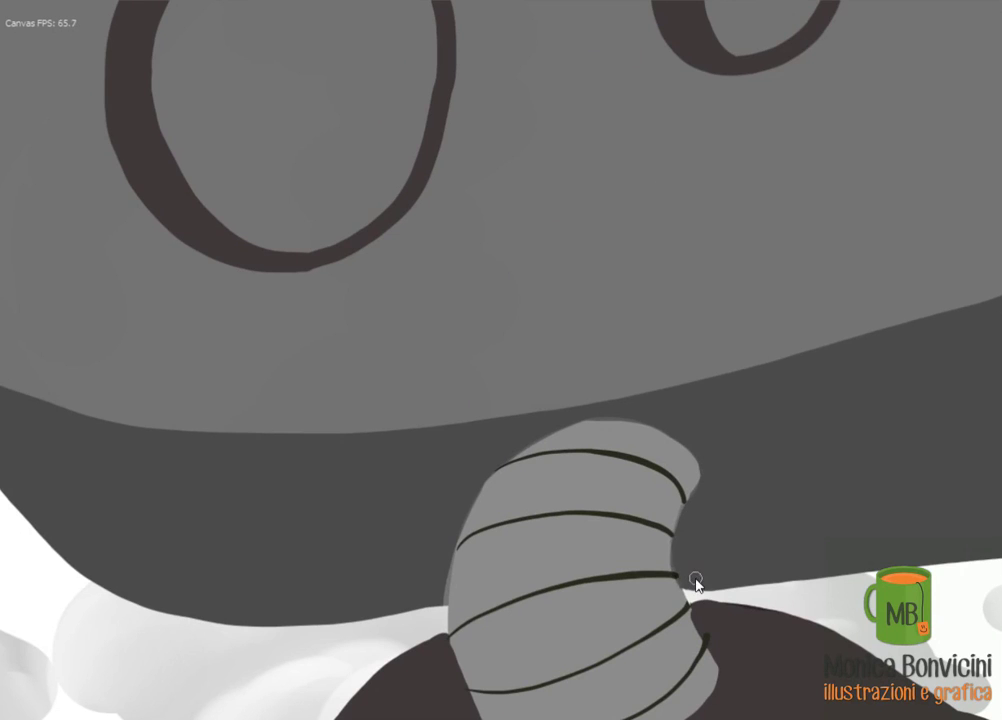
scroll(482, 320, up, 2)
Fill the robot's pupil with solid dark paint
scroll(482, 320, down, 3)
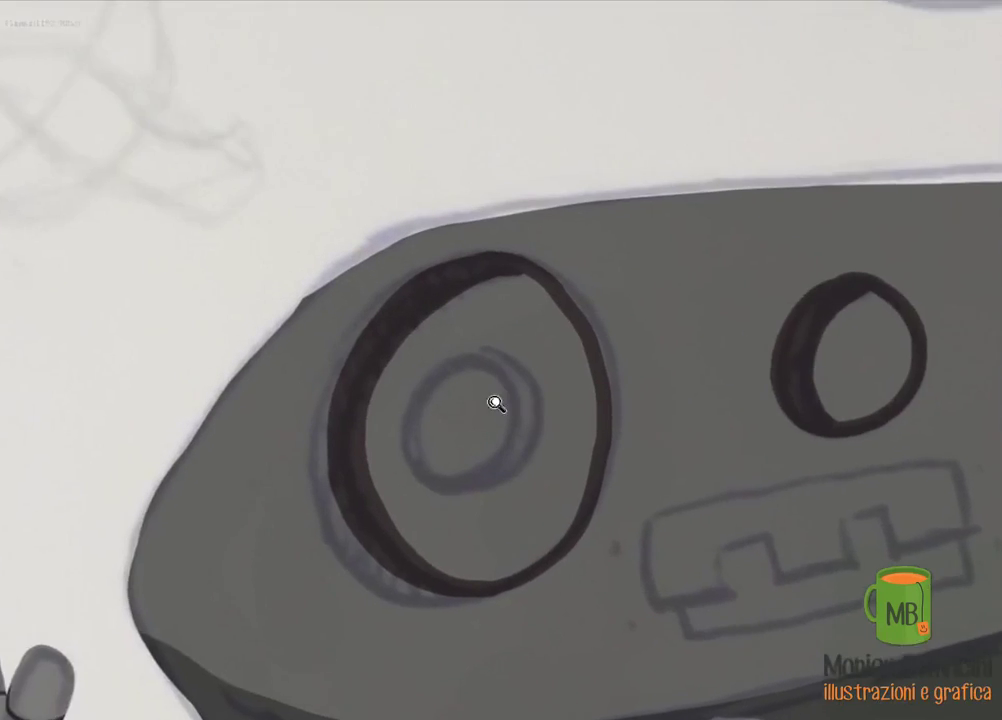
scroll(494, 403, up, 2)
mouse_move(382, 405)
mouse_down()
mouse_move(386, 470)
mouse_move(514, 443)
mouse_move(476, 362)
mouse_move(470, 512)
mouse_up()
mouse_move(420, 440)
mouse_down()
mouse_move(454, 391)
mouse_move(405, 472)
mouse_move(478, 391)
mouse_move(485, 530)
mouse_move(544, 398)
mouse_up()
Ink the notched mouth outline in black and dot rivets on each side
scroll(318, 523, right, 5)
drag(290, 472, 322, 597)
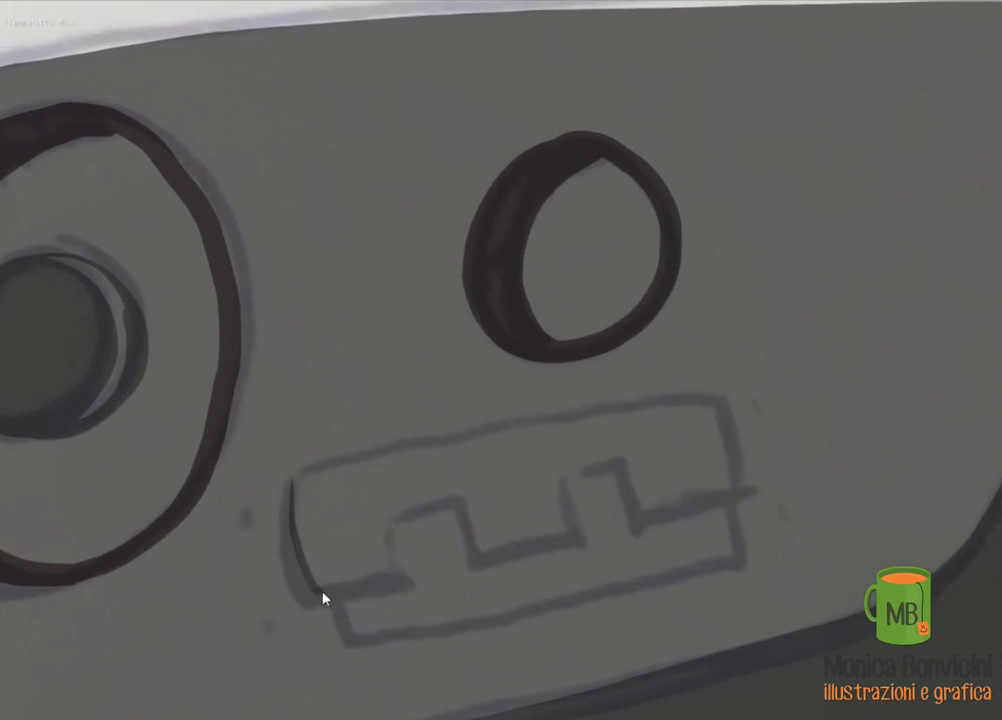
key(ctrl+z)
drag(291, 474, 334, 603)
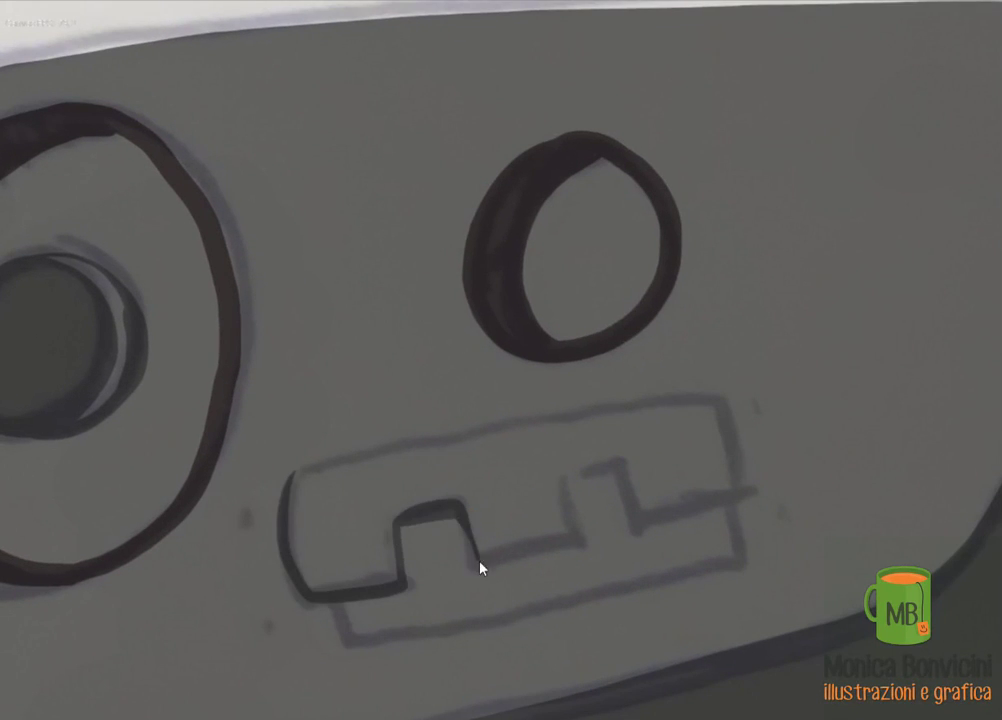
mouse_move(480, 568)
mouse_down()
mouse_move(617, 467)
mouse_move(746, 506)
mouse_up()
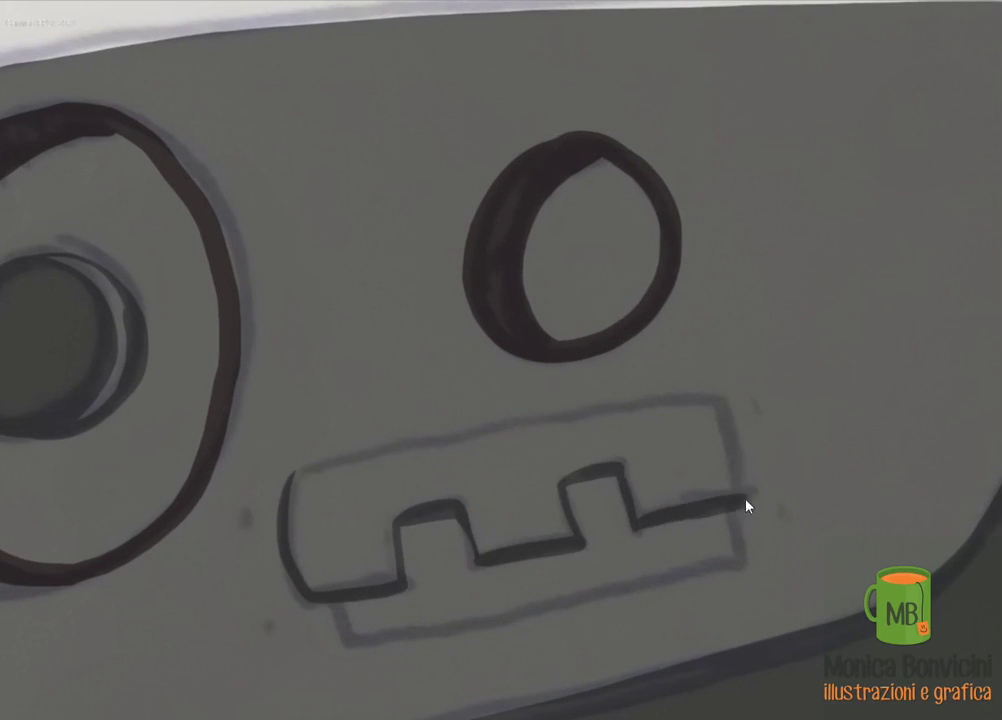
drag(323, 467, 713, 405)
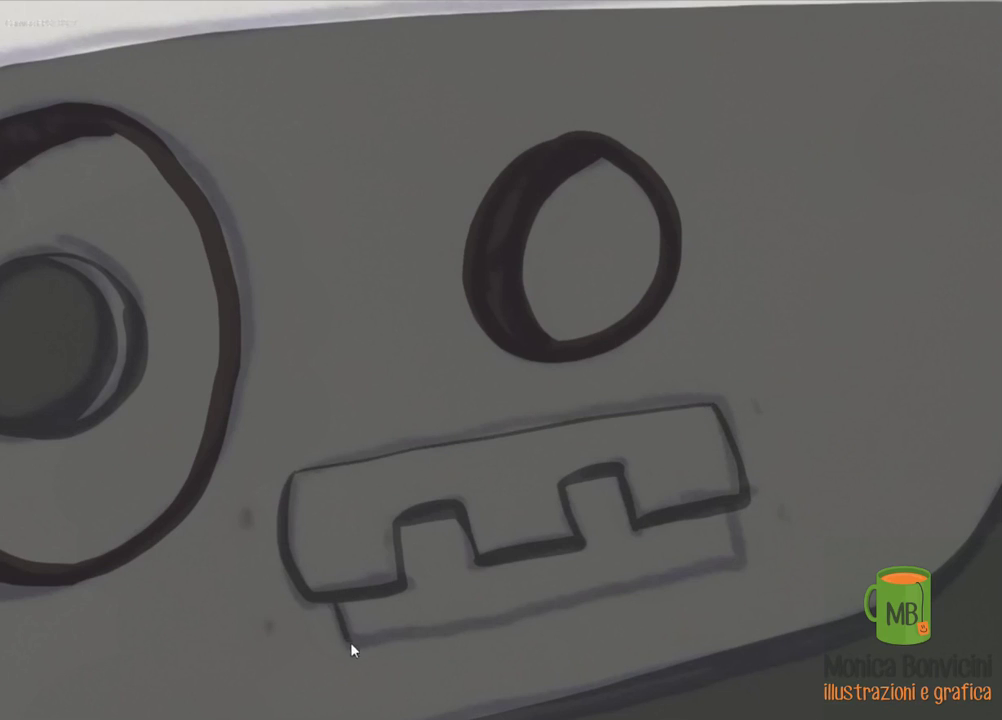
mouse_move(352, 648)
mouse_down()
mouse_move(703, 580)
mouse_move(740, 516)
mouse_up()
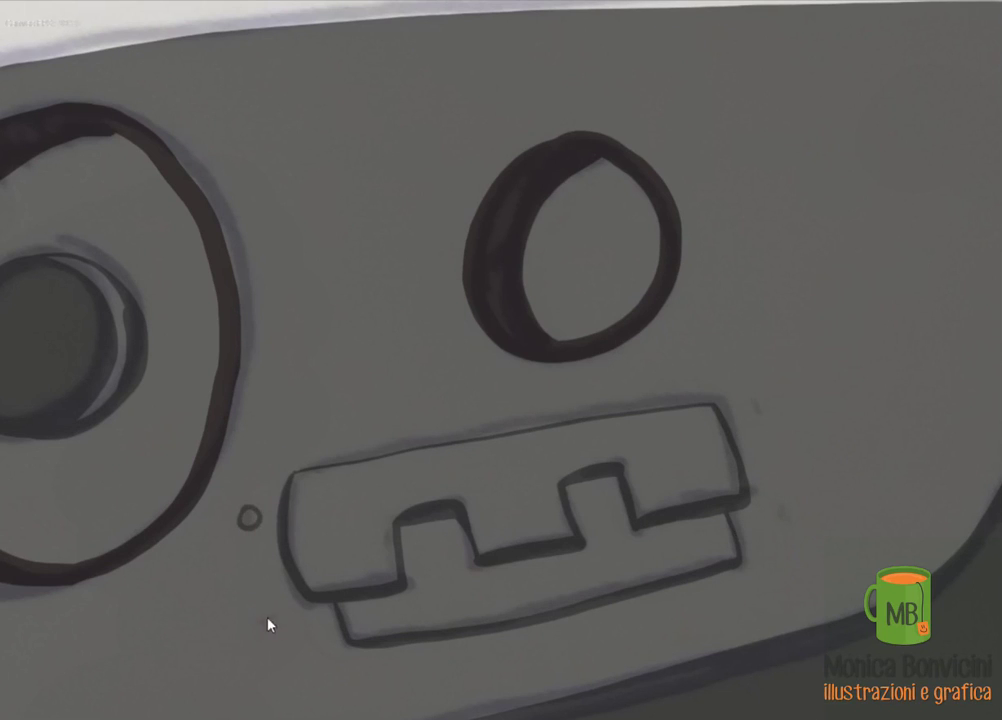
click(268, 622)
click(785, 517)
key(minus)
key(minus)
key(minus)
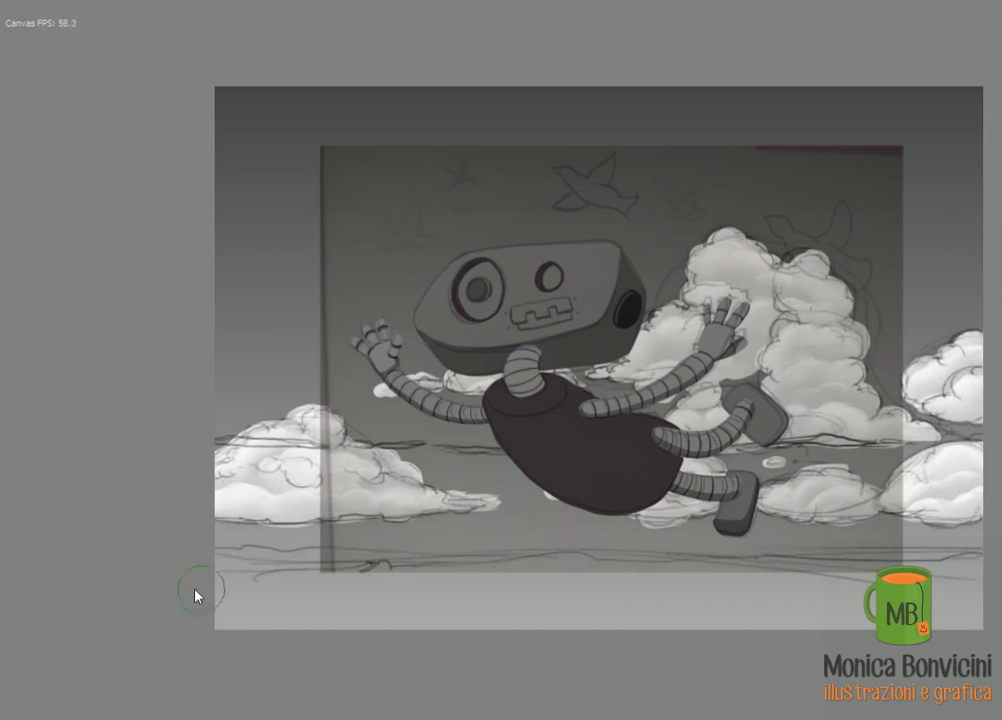
Sweep dark horizontal shadow strokes across the sea strip
drag(197, 593, 606, 632)
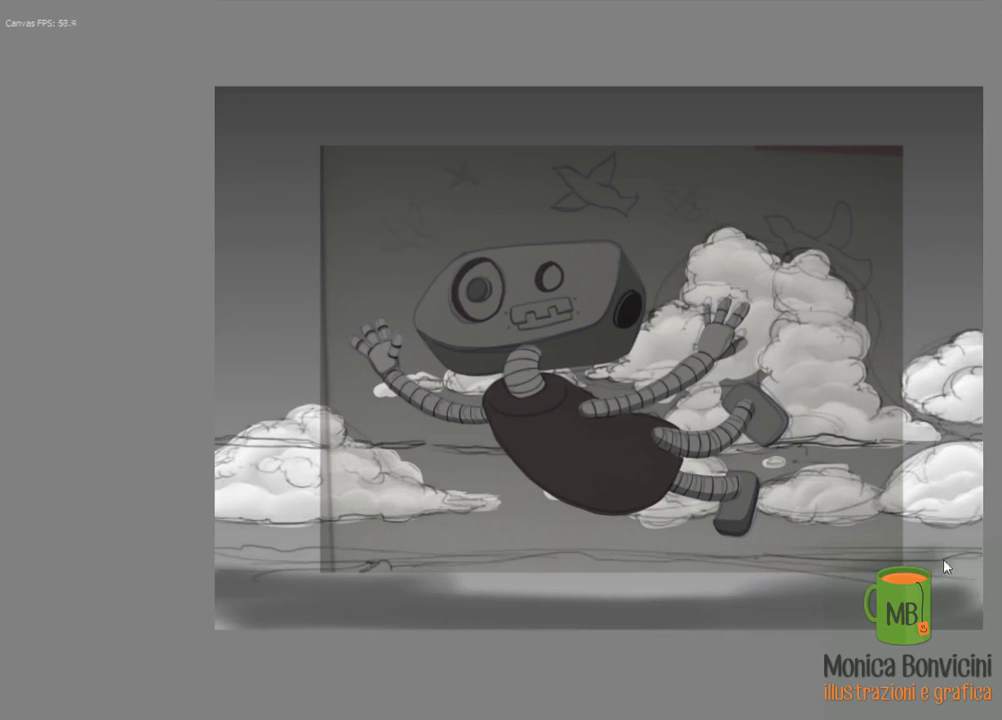
drag(941, 585, 445, 597)
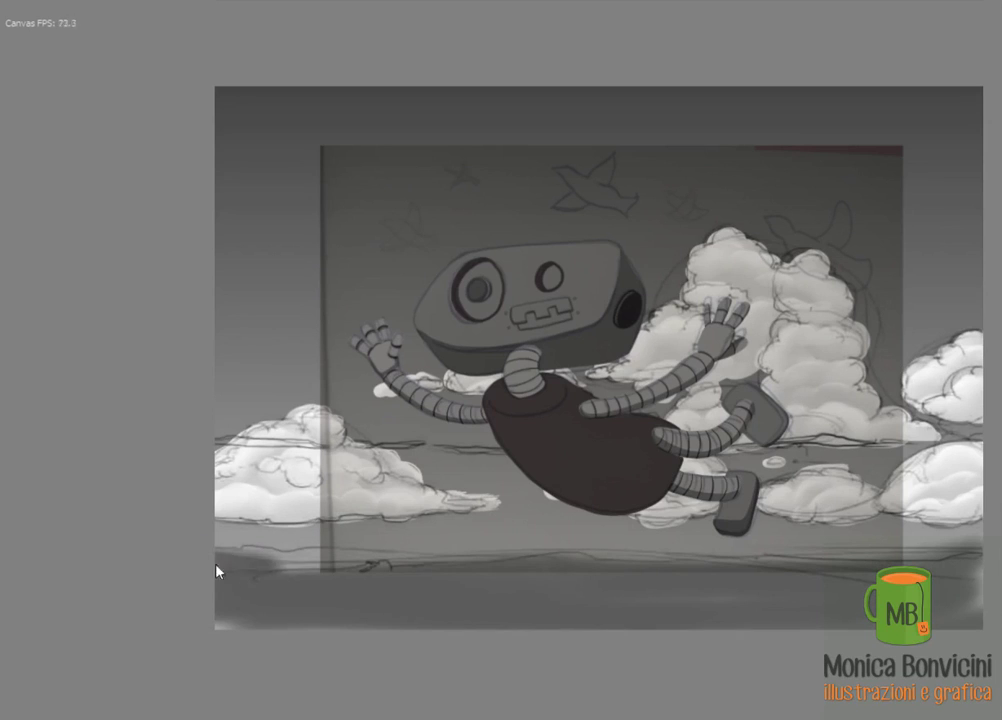
mouse_move(217, 570)
mouse_down()
mouse_move(335, 570)
mouse_move(474, 588)
mouse_up()
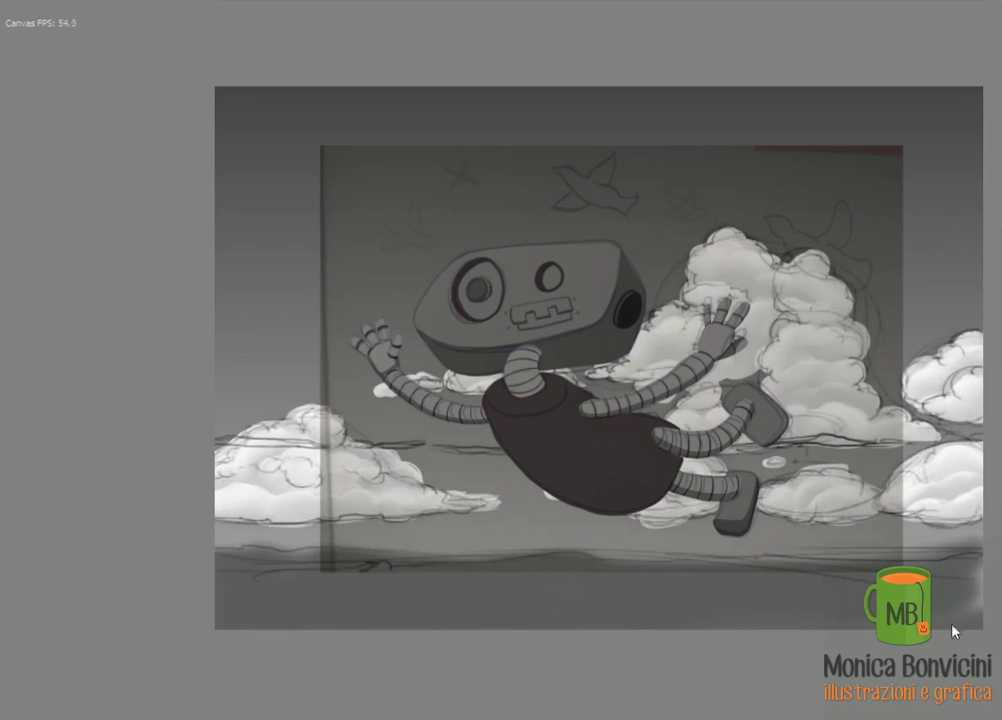
drag(403, 587, 182, 611)
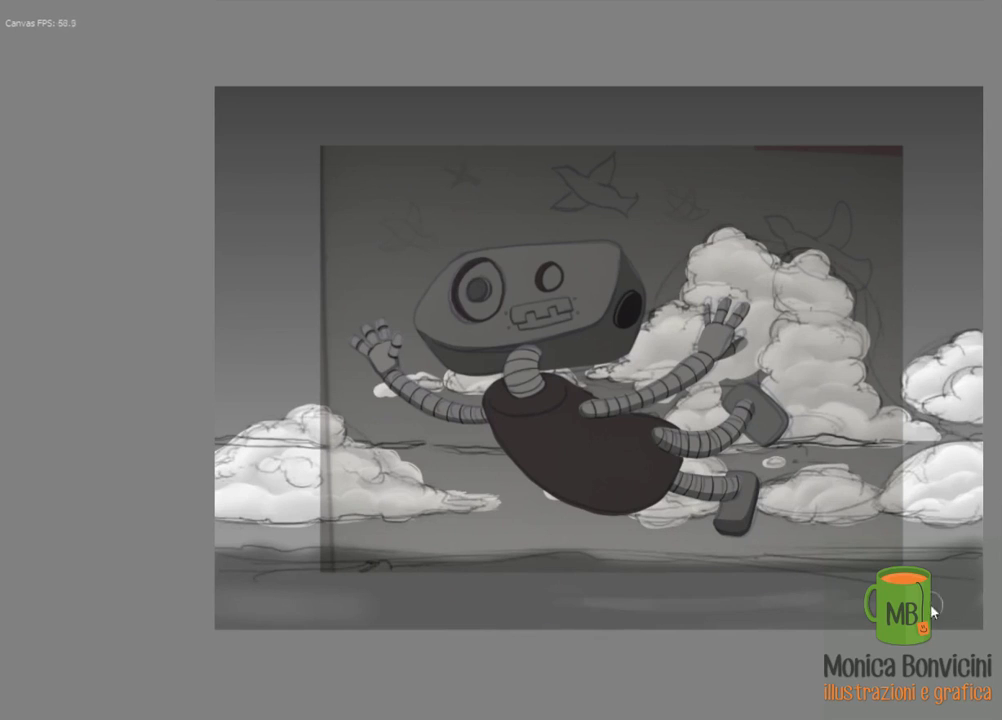
mouse_move(928, 599)
mouse_down()
mouse_move(494, 615)
mouse_move(357, 603)
mouse_up()
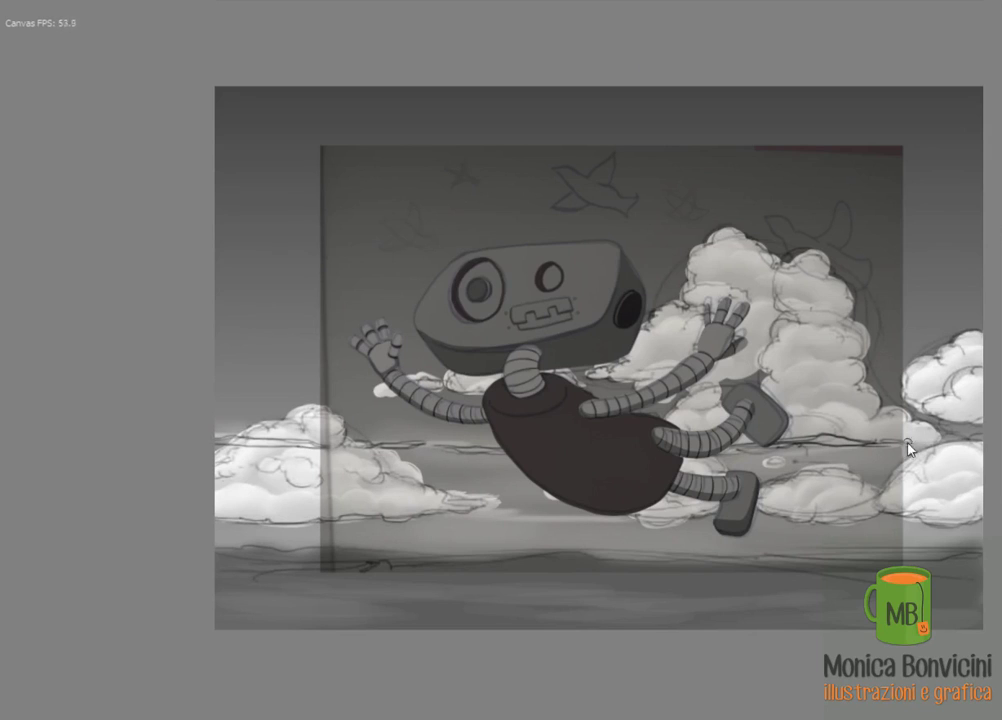
Add faint light and dark streaks along the horizon and sea
mouse_move(895, 545)
mouse_down()
mouse_move(295, 583)
mouse_move(975, 600)
mouse_move(277, 611)
mouse_move(832, 595)
mouse_up()
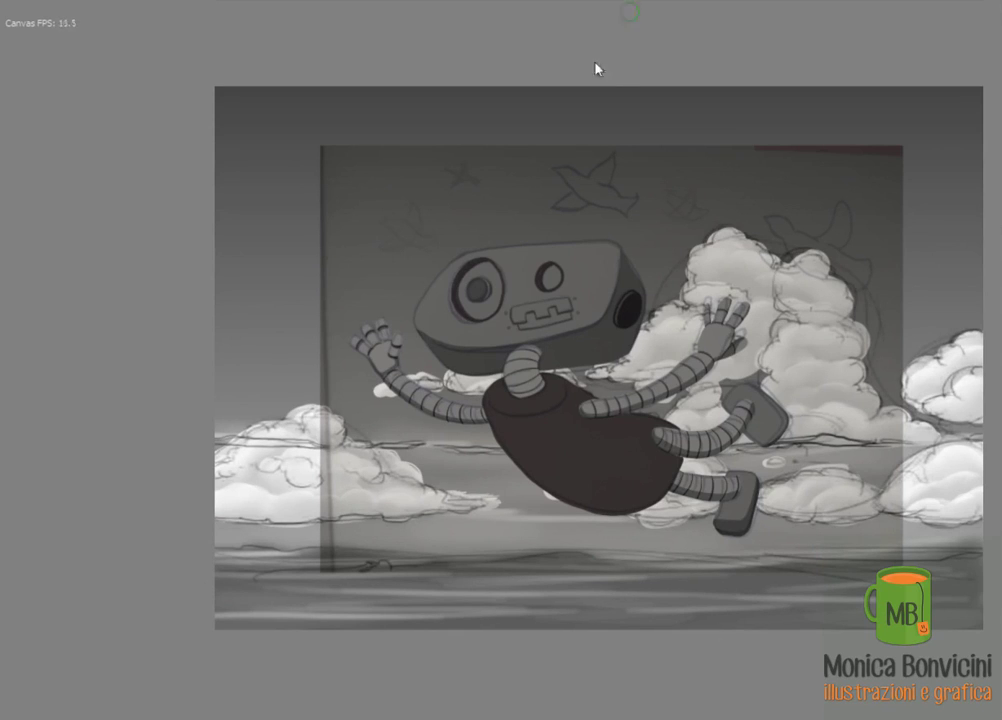
drag(251, 624, 762, 617)
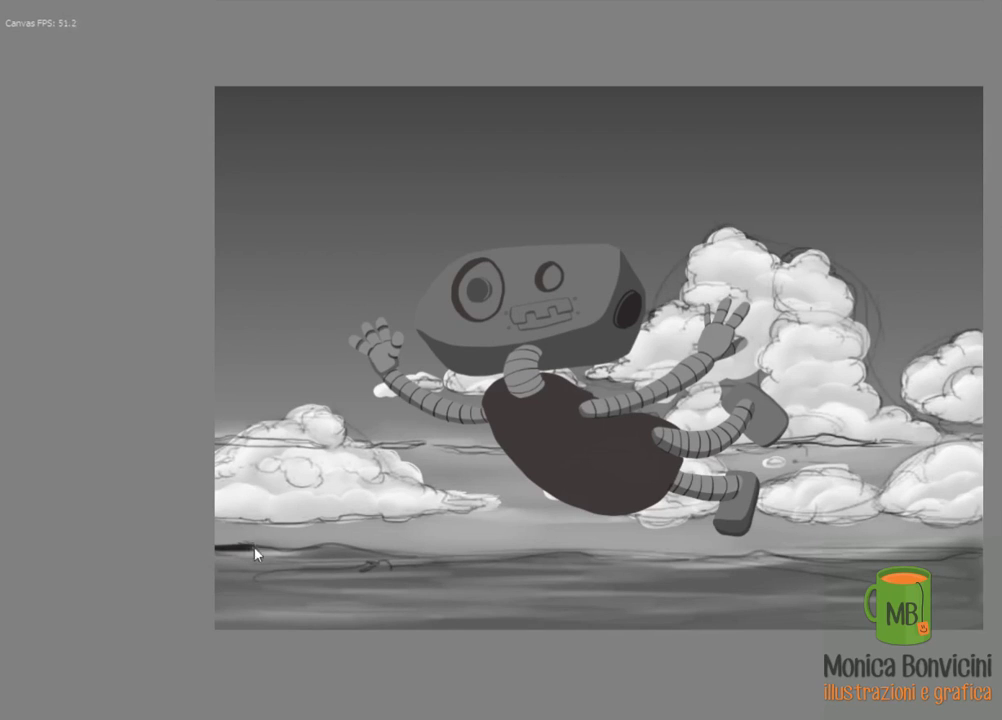
drag(255, 553, 678, 575)
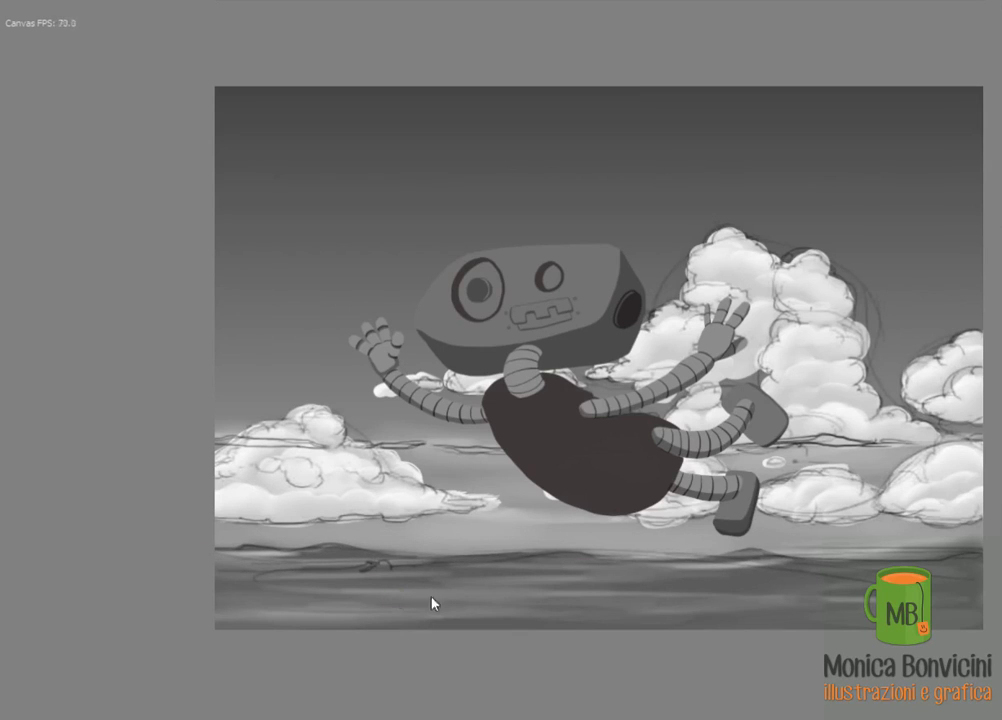
drag(432, 603, 212, 617)
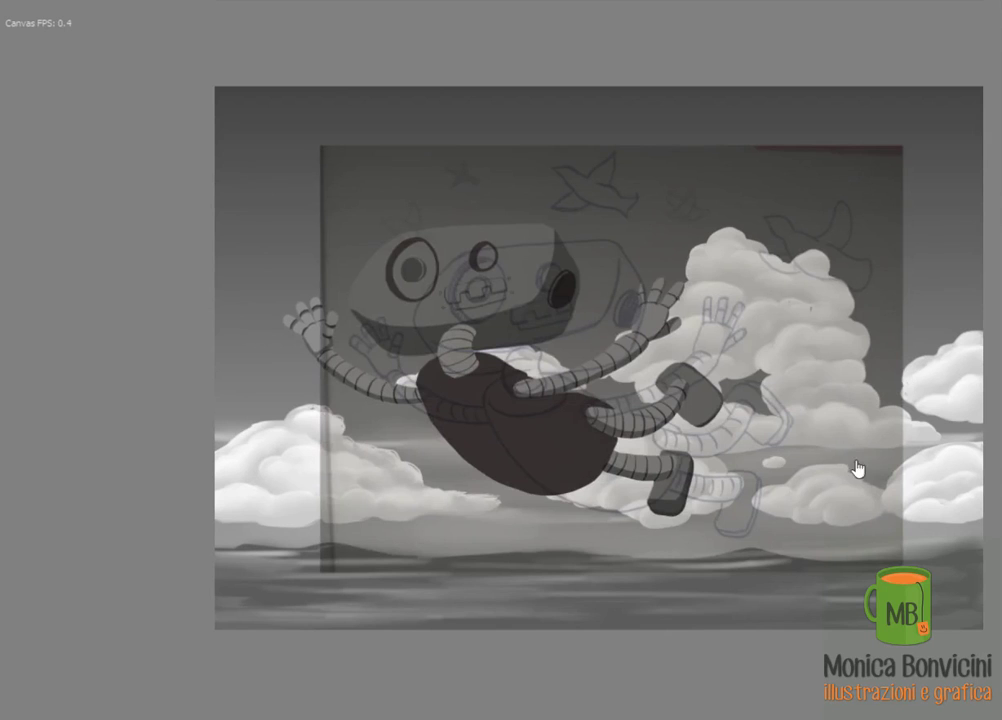
Shift the sketch layer up and left so it aligns over the robot
key(ctrl+t)
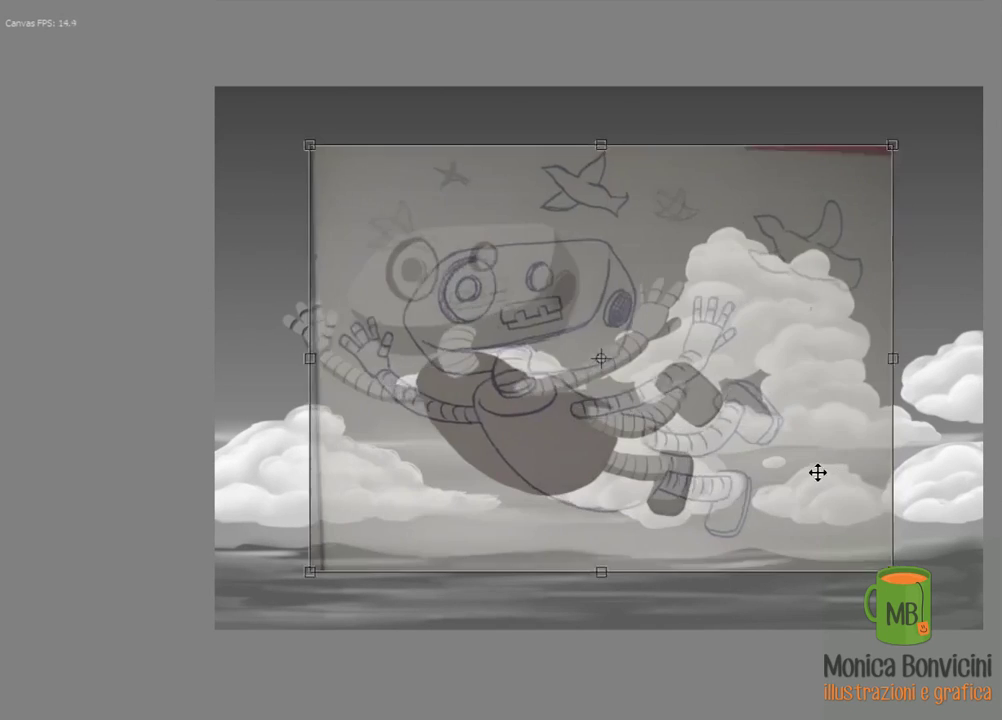
drag(817, 472, 763, 454)
key(Return)
click(535, 232)
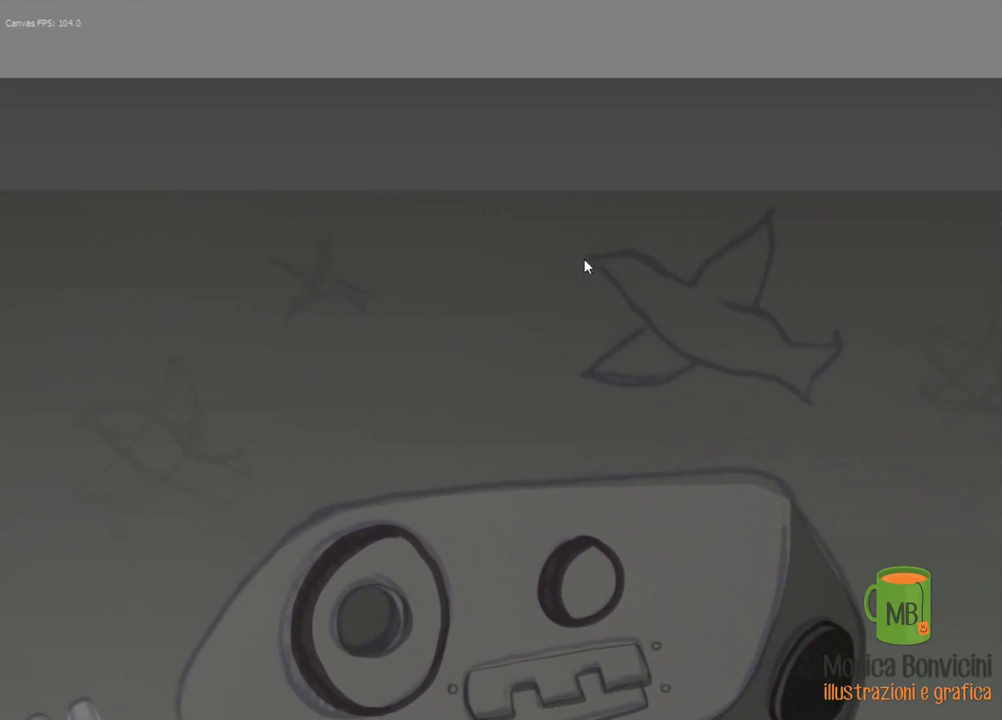
Ink the first bird over its sketch and fill its body and wings solid black
drag(581, 258, 745, 365)
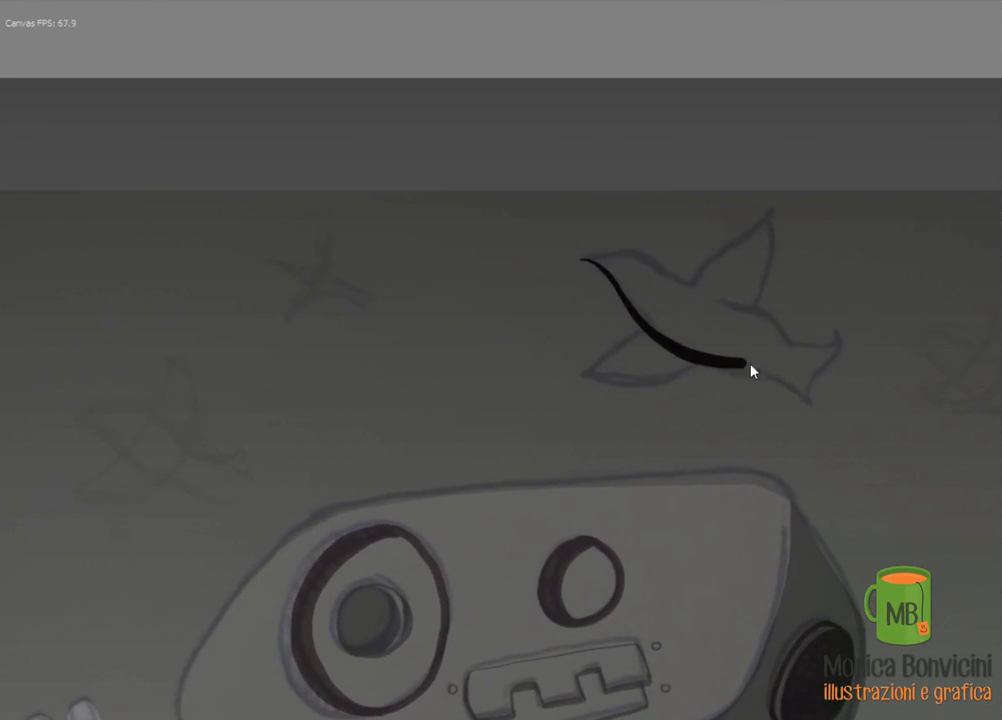
drag(741, 300, 590, 258)
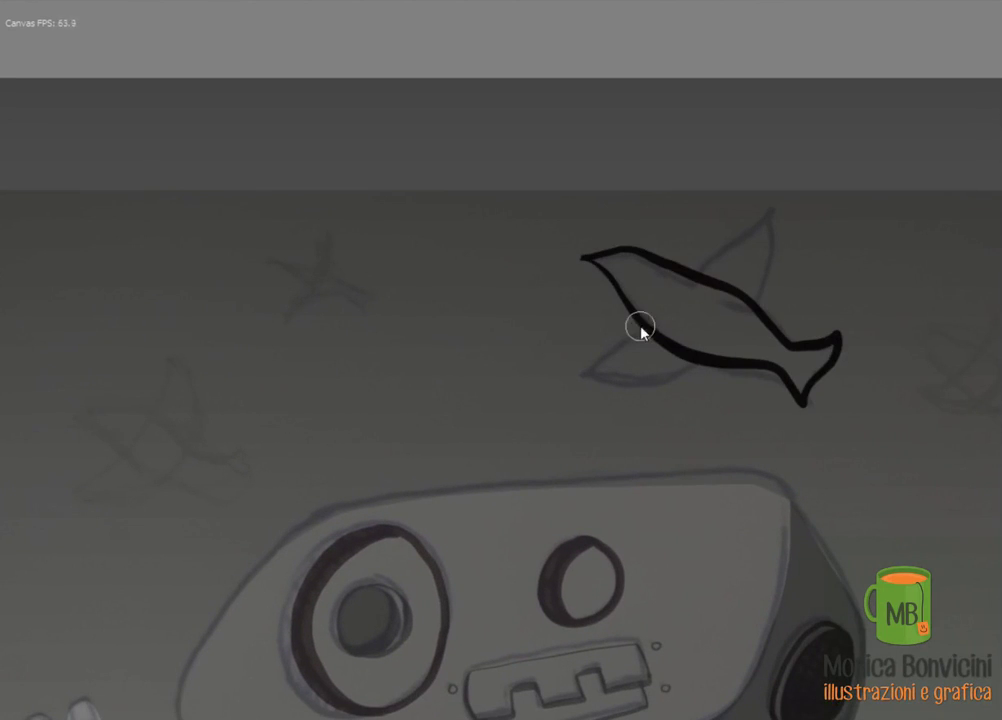
drag(640, 329, 664, 381)
mouse_move(700, 268)
mouse_down()
mouse_move(755, 218)
mouse_move(757, 292)
mouse_up()
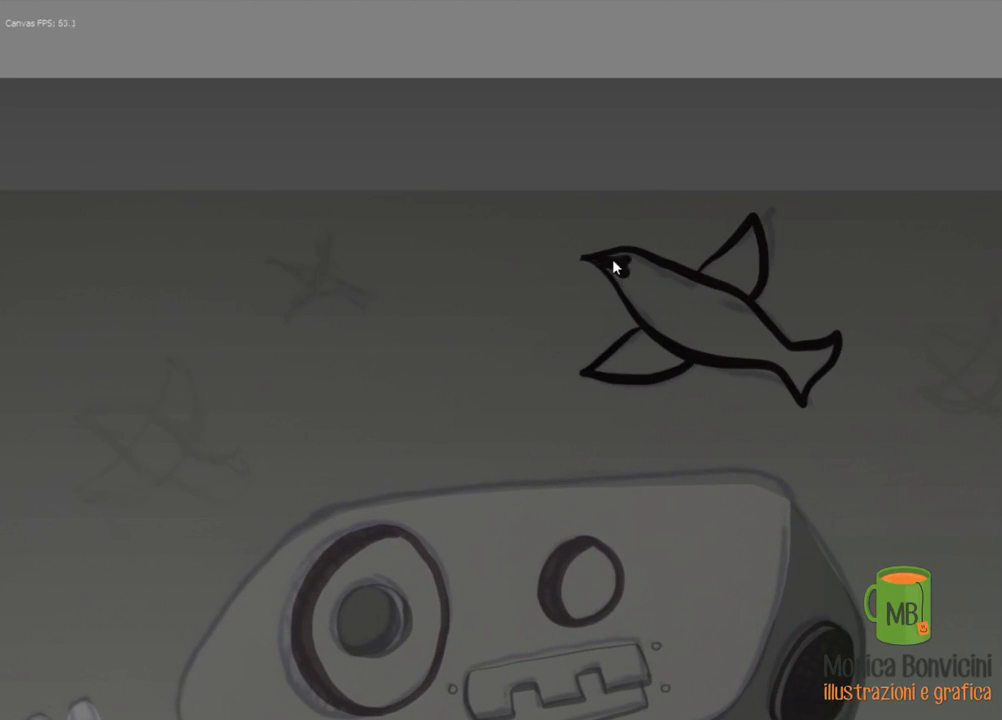
mouse_move(612, 263)
mouse_down()
mouse_move(718, 309)
mouse_move(756, 340)
mouse_move(736, 351)
mouse_move(819, 353)
mouse_move(800, 402)
mouse_up()
mouse_move(650, 345)
mouse_down()
mouse_move(599, 376)
mouse_move(644, 351)
mouse_up()
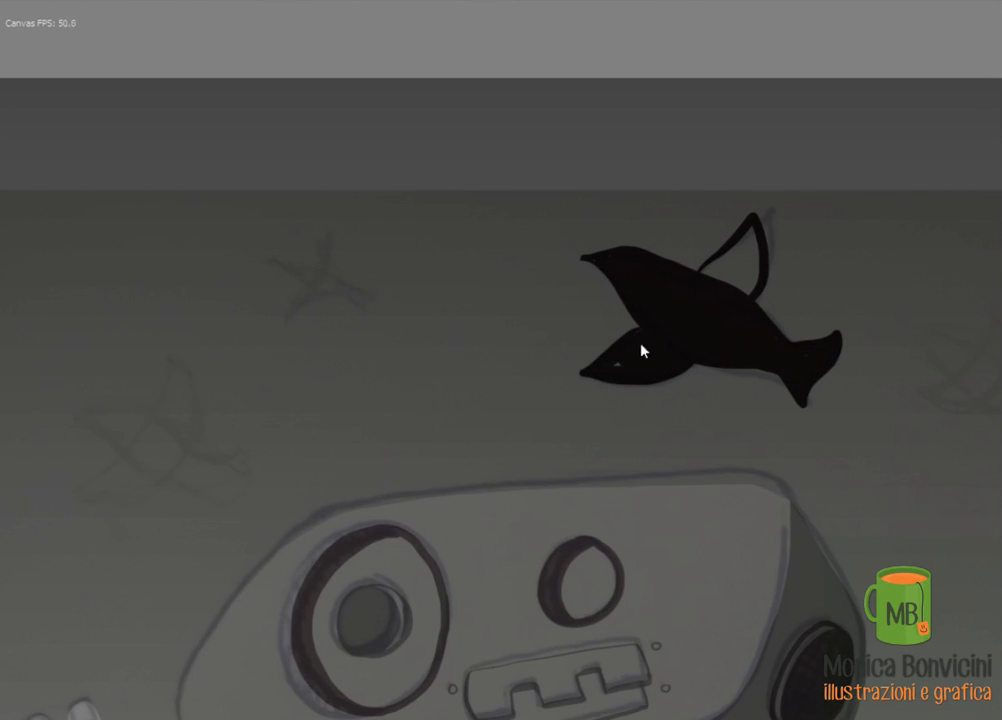
drag(705, 268, 743, 243)
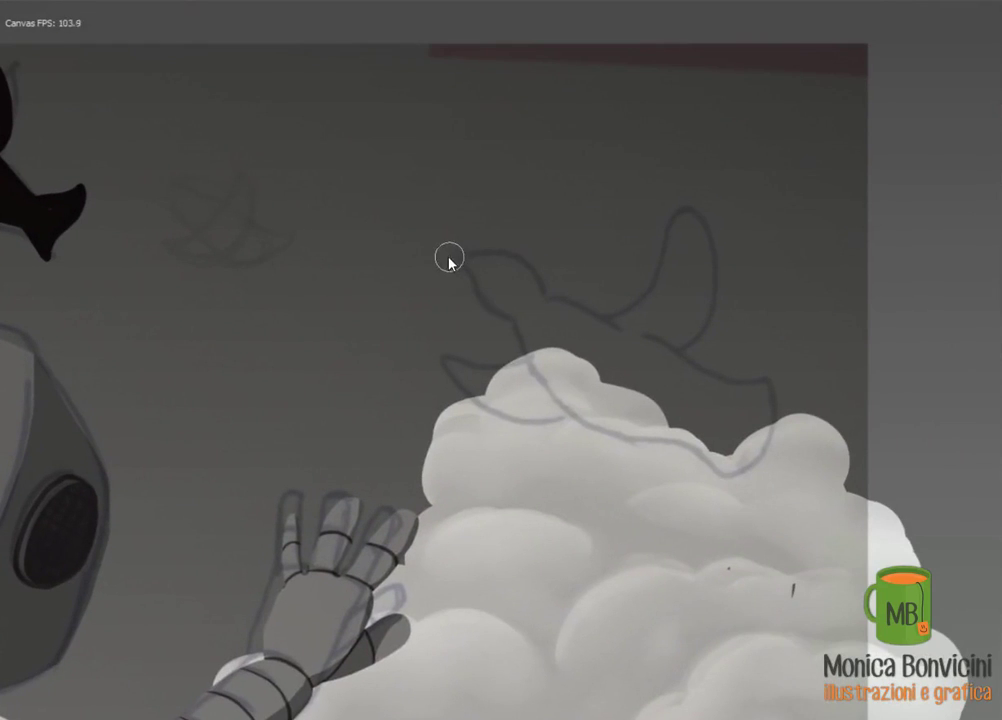
Paint a second black bird above the cloud, with a left wing and a raised wing
mouse_move(449, 254)
mouse_down()
mouse_move(532, 371)
mouse_move(732, 404)
mouse_move(457, 262)
mouse_move(539, 336)
mouse_move(600, 370)
mouse_move(678, 392)
mouse_up()
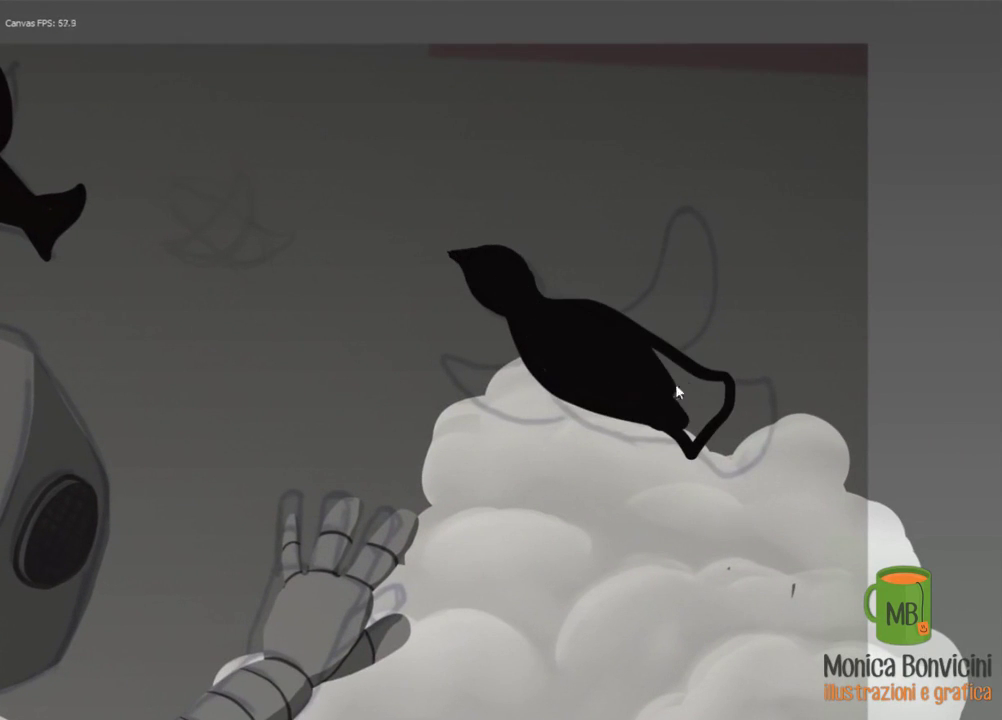
mouse_move(472, 358)
mouse_down()
mouse_move(582, 391)
mouse_move(521, 380)
mouse_move(460, 345)
mouse_up()
drag(615, 310, 666, 312)
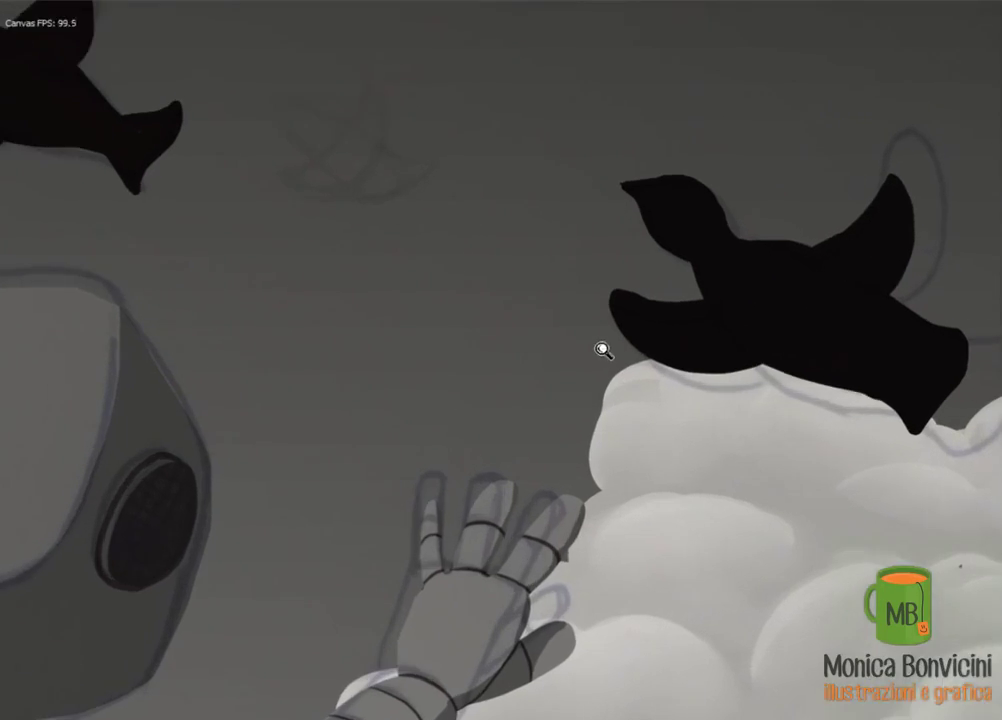
scroll(600, 348, down, 3)
scroll(219, 264, up, 5)
Paint another filled black bird above the robot and a small bird higher in the sky
mouse_move(228, 265)
mouse_down()
mouse_move(383, 302)
mouse_move(306, 318)
mouse_move(204, 262)
mouse_move(365, 329)
mouse_up()
mouse_move(292, 256)
mouse_down()
mouse_move(318, 252)
mouse_move(242, 324)
mouse_move(258, 312)
mouse_up()
drag(443, 97, 451, 107)
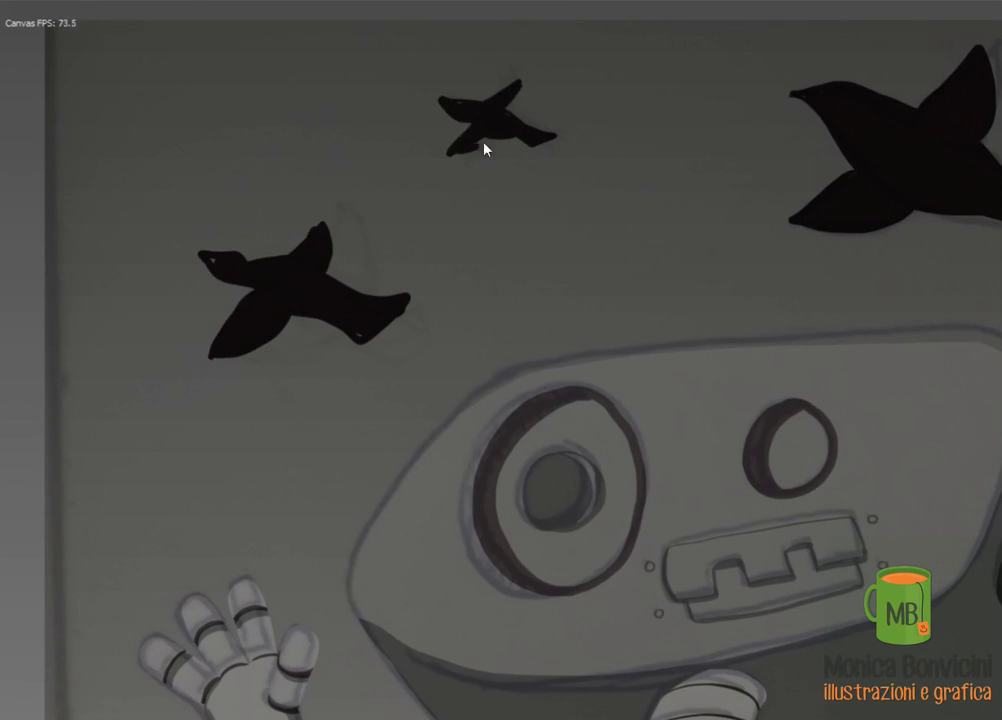
scroll(555, 250, up, 3)
scroll(555, 358, up, 2)
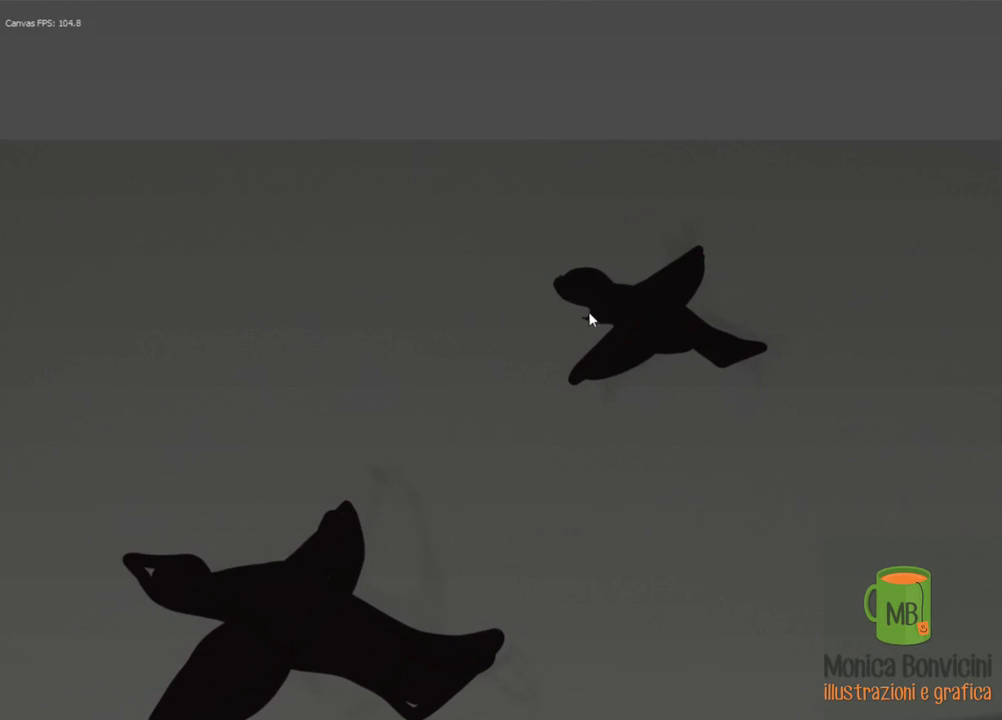
scroll(810, 425, up, 1)
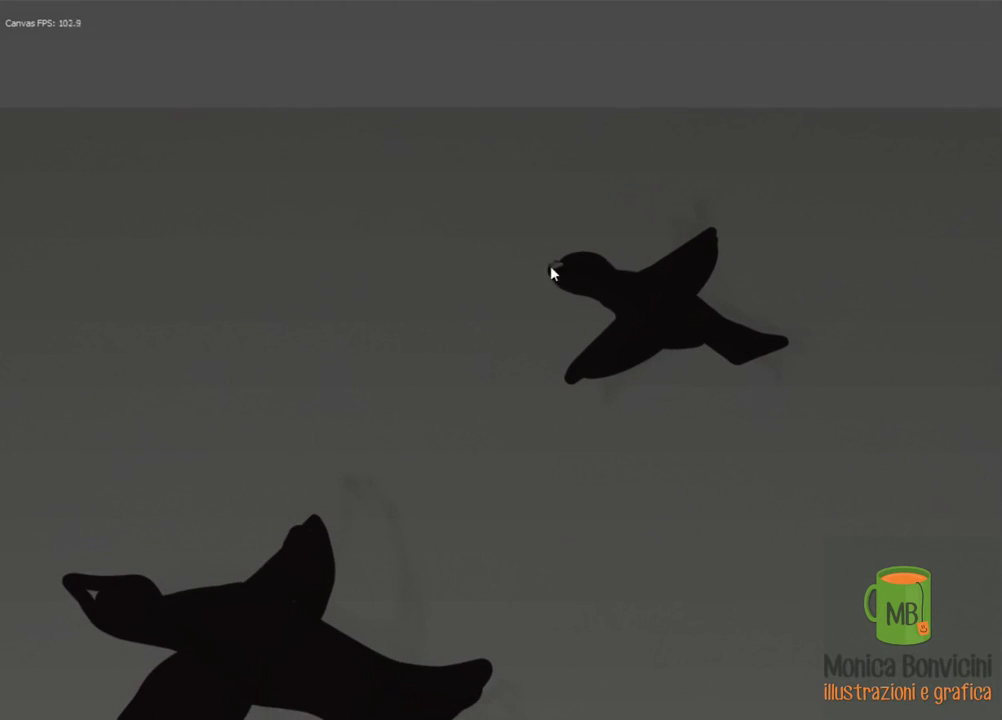
mouse_move(693, 329)
mouse_down()
mouse_move(503, 211)
mouse_move(953, 422)
mouse_up()
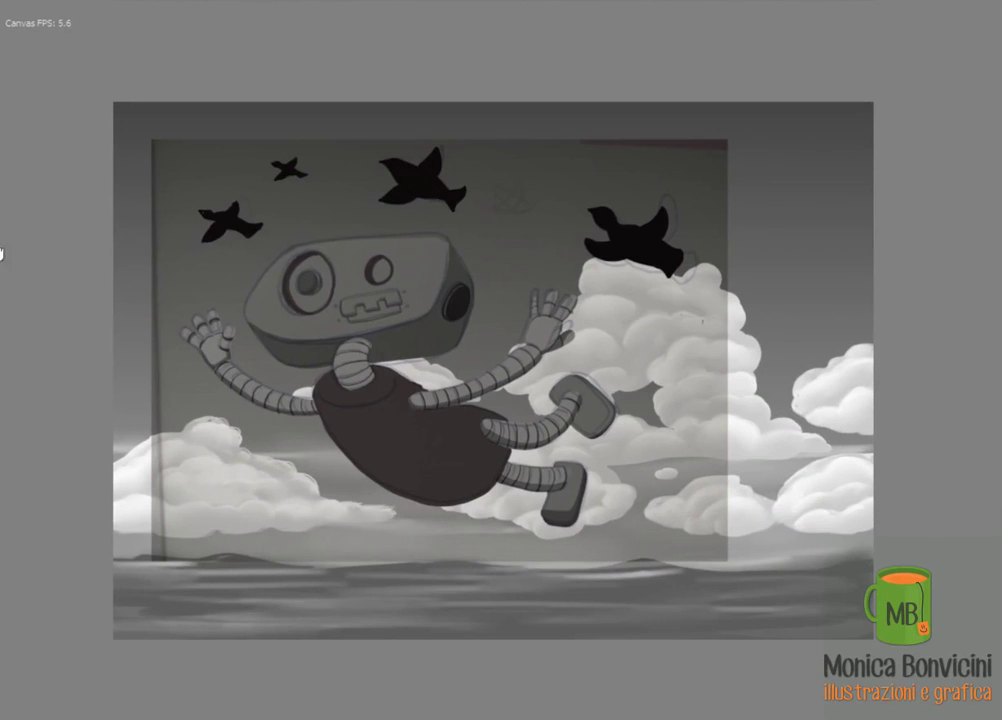
Place two copies of the black bird flock lower and to the right in the sky
key(ctrl+t)
mouse_move(447, 217)
mouse_down()
mouse_move(541, 318)
mouse_move(565, 311)
mouse_move(653, 139)
mouse_move(761, 157)
mouse_move(836, 297)
mouse_move(846, 349)
mouse_move(852, 340)
mouse_up()
key(Return)
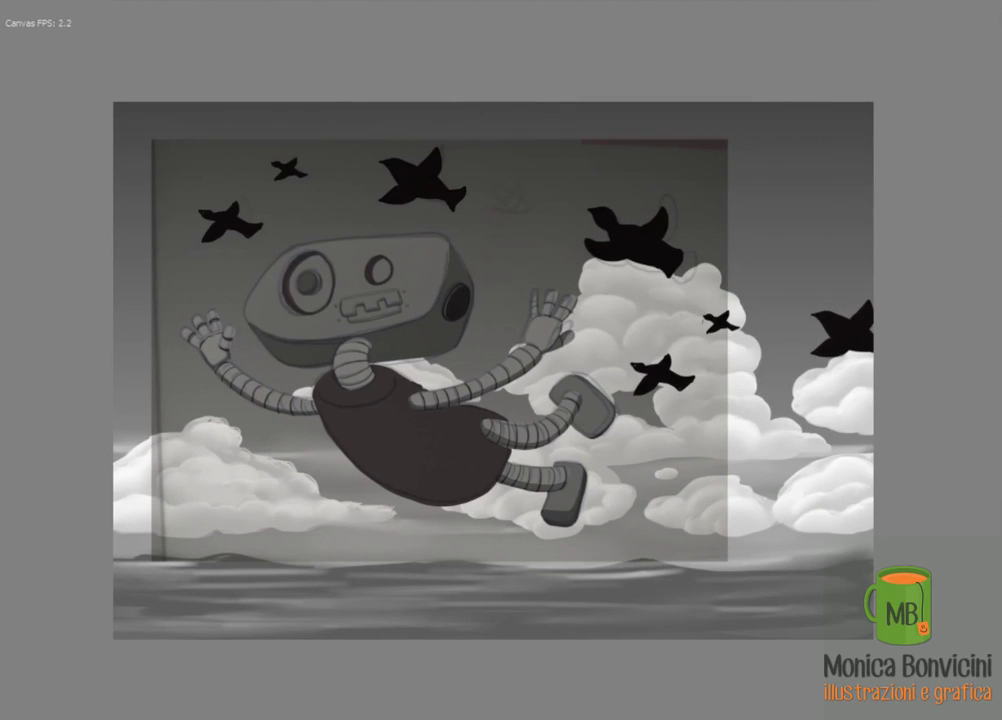
key(ctrl+v)
mouse_move(555, 282)
mouse_down()
mouse_move(525, 532)
mouse_move(568, 544)
mouse_move(403, 517)
mouse_move(551, 495)
mouse_move(593, 505)
mouse_move(570, 461)
mouse_up()
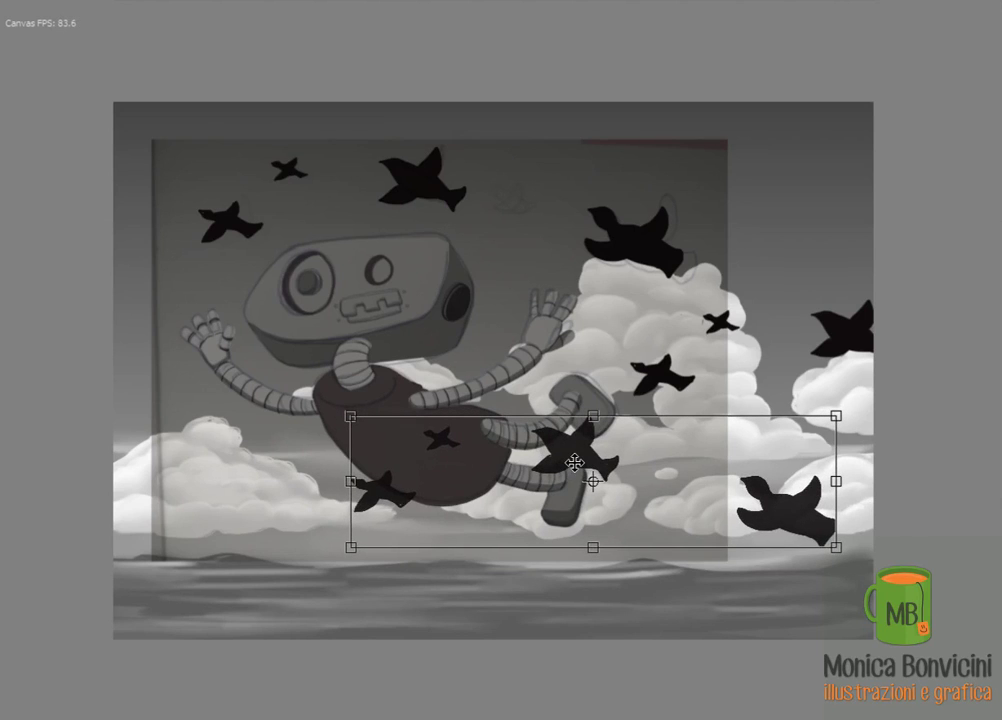
key(Return)
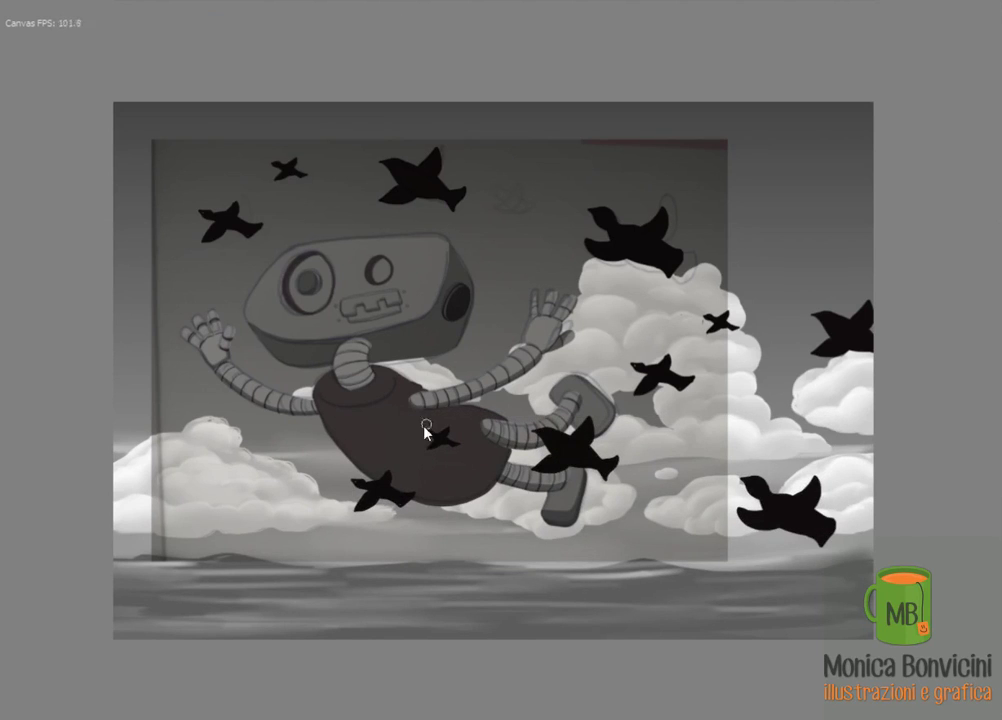
Zoom in on the robot's legs and paint a white highlight on the lower foot's edge
scroll(455, 463, up, 3)
scroll(306, 369, up, 2)
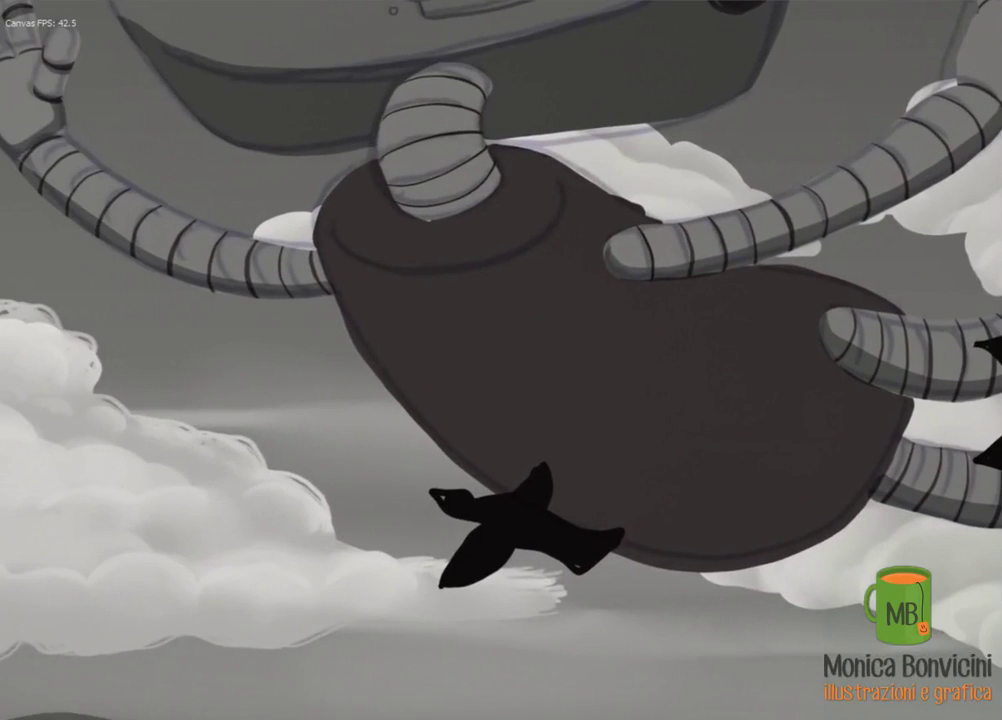
key(ctrl+h)
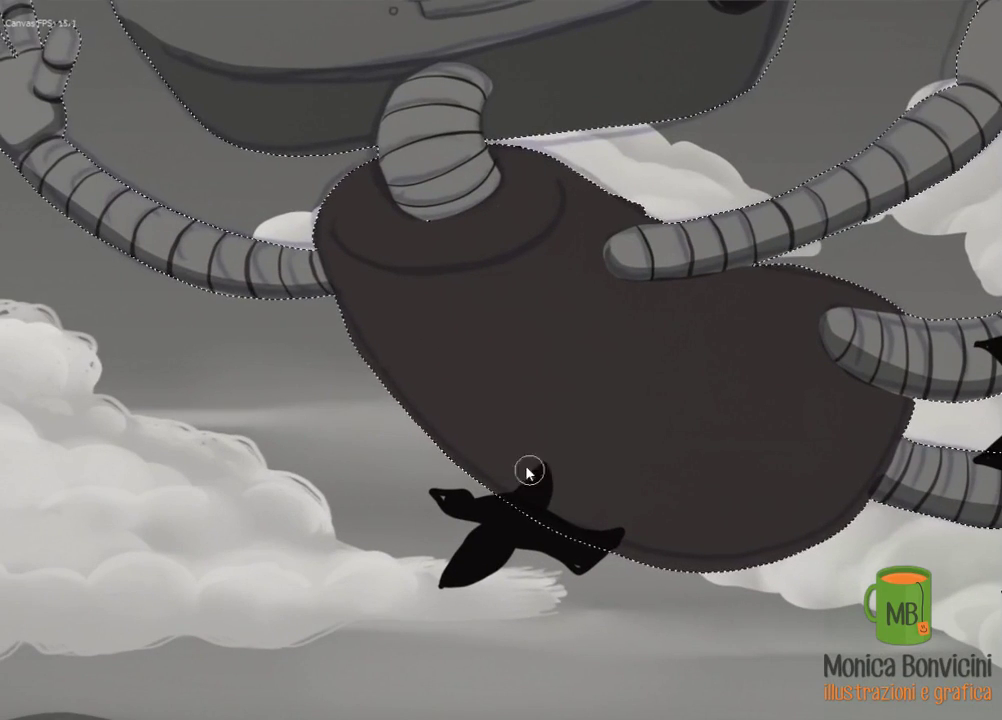
drag(662, 447, 351, 324)
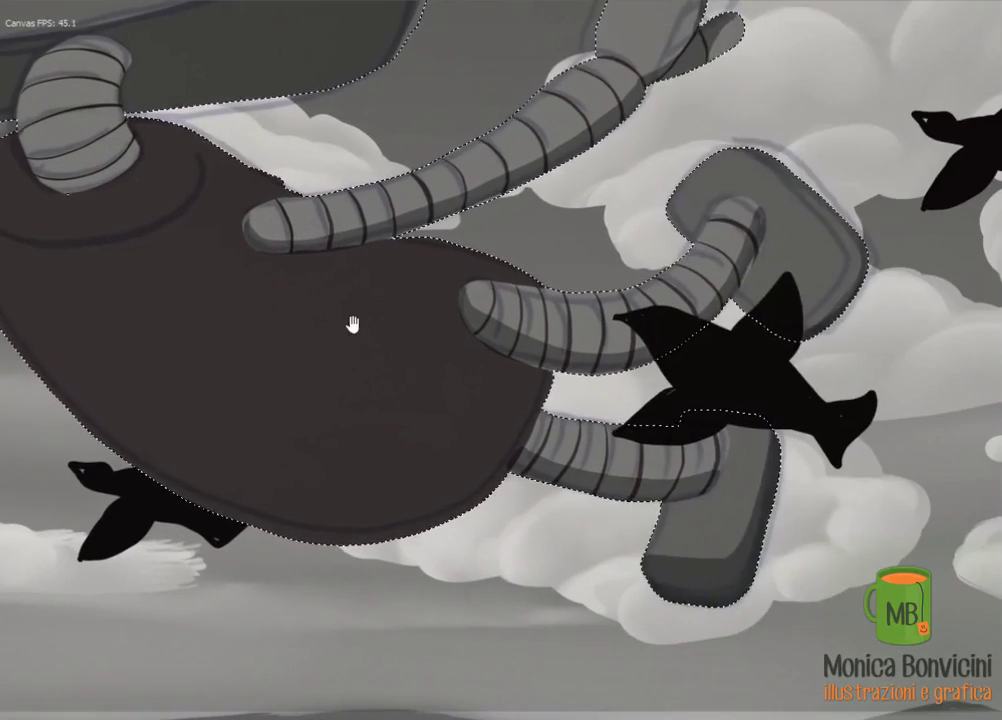
key(ctrl+h)
scroll(669, 282, down, 3)
scroll(633, 416, down, 1)
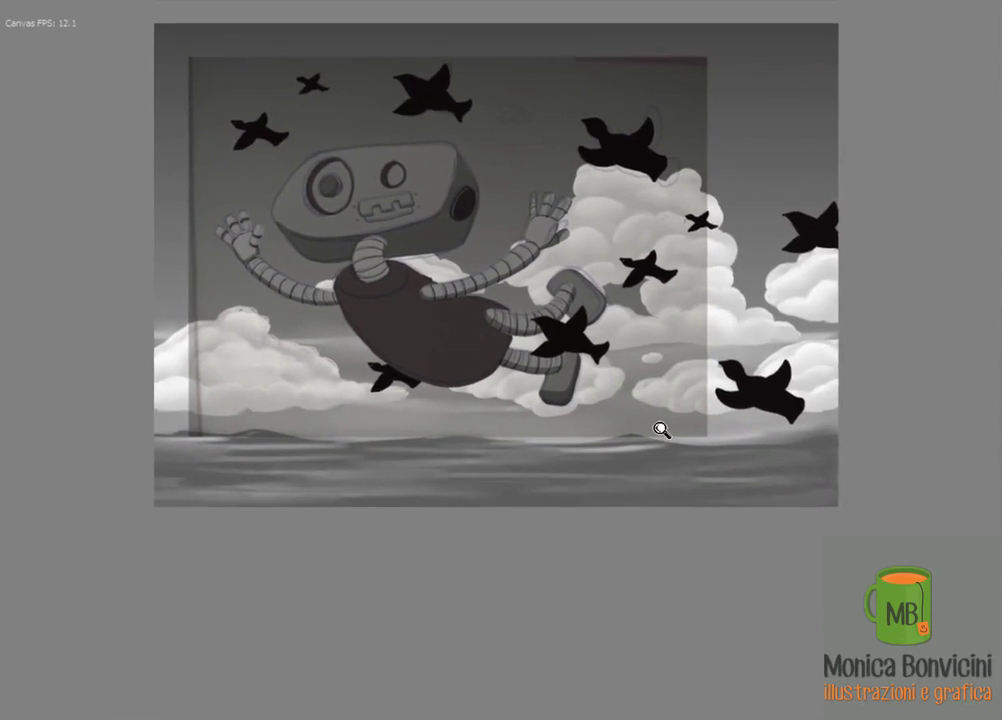
scroll(660, 431, up, 4)
scroll(935, 273, down, 1)
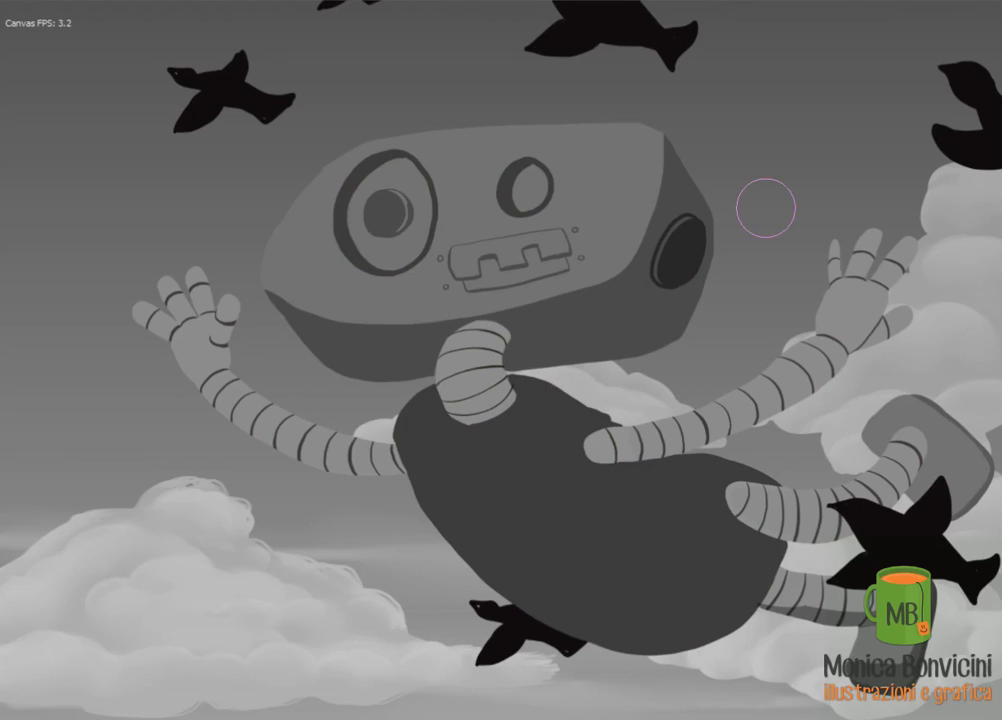
scroll(690, 372, up, 3)
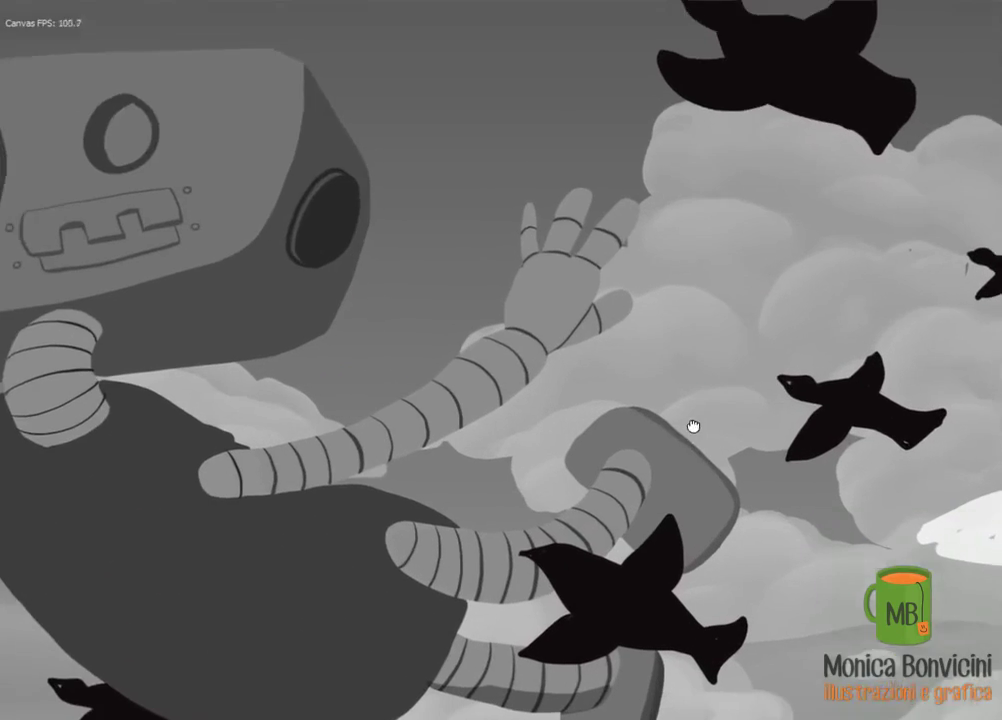
drag(596, 383, 615, 352)
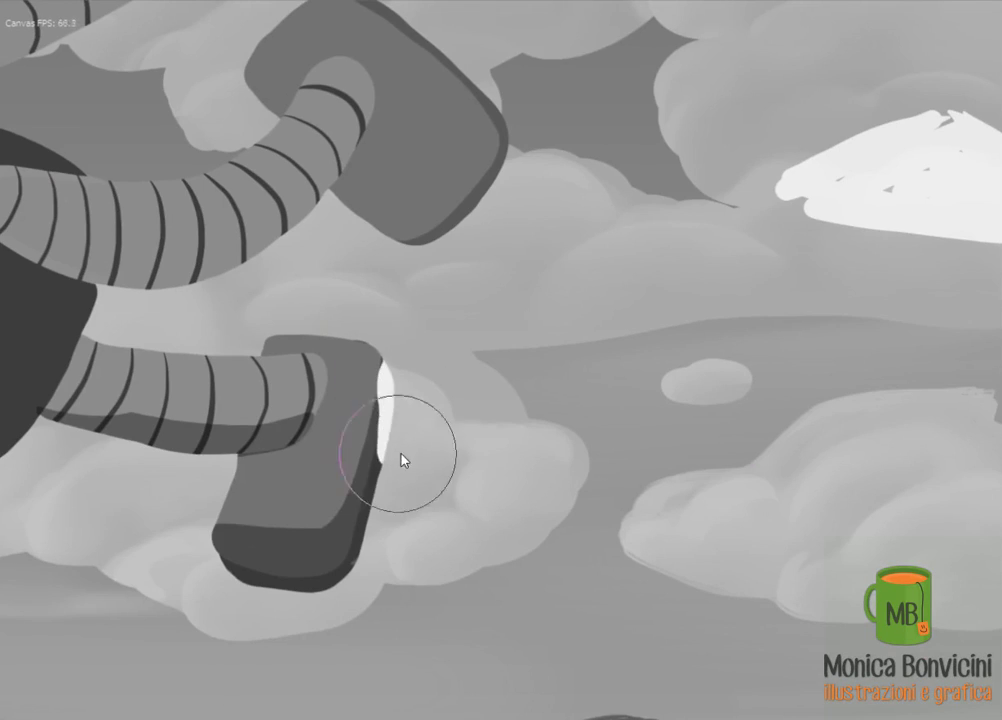
Replace the foot highlight with a wider white stroke down and around the lower foot
key(ctrl+z)
mouse_move(280, 593)
mouse_down()
mouse_move(388, 372)
mouse_move(396, 445)
mouse_move(320, 595)
mouse_up()
key(ctrl+z)
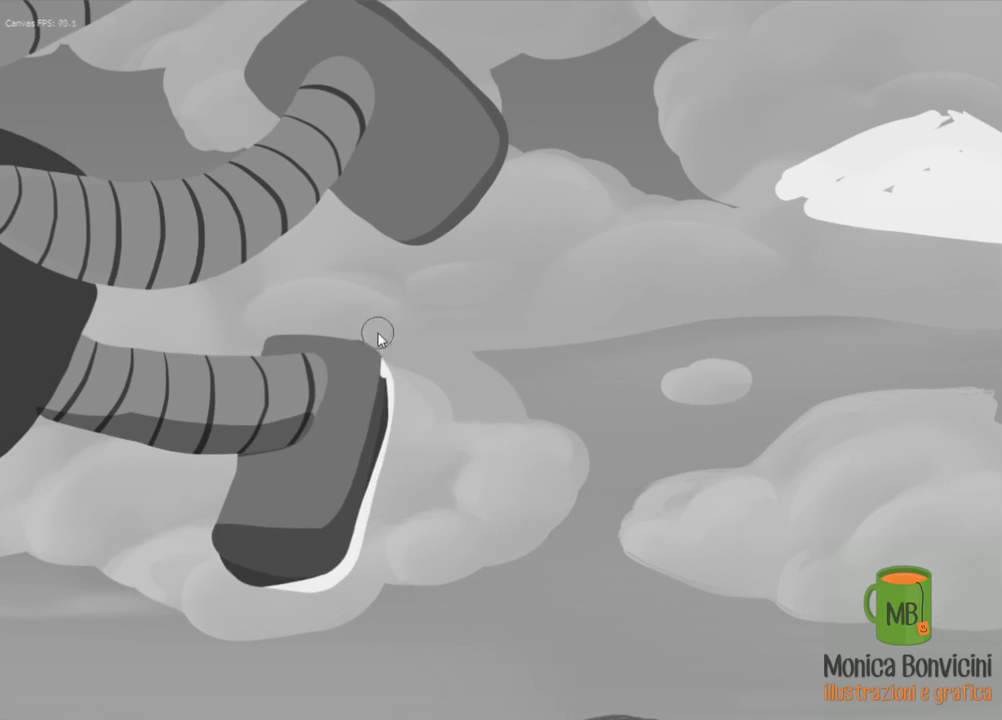
mouse_move(380, 338)
mouse_down()
mouse_move(373, 505)
mouse_move(403, 380)
mouse_move(237, 598)
mouse_up()
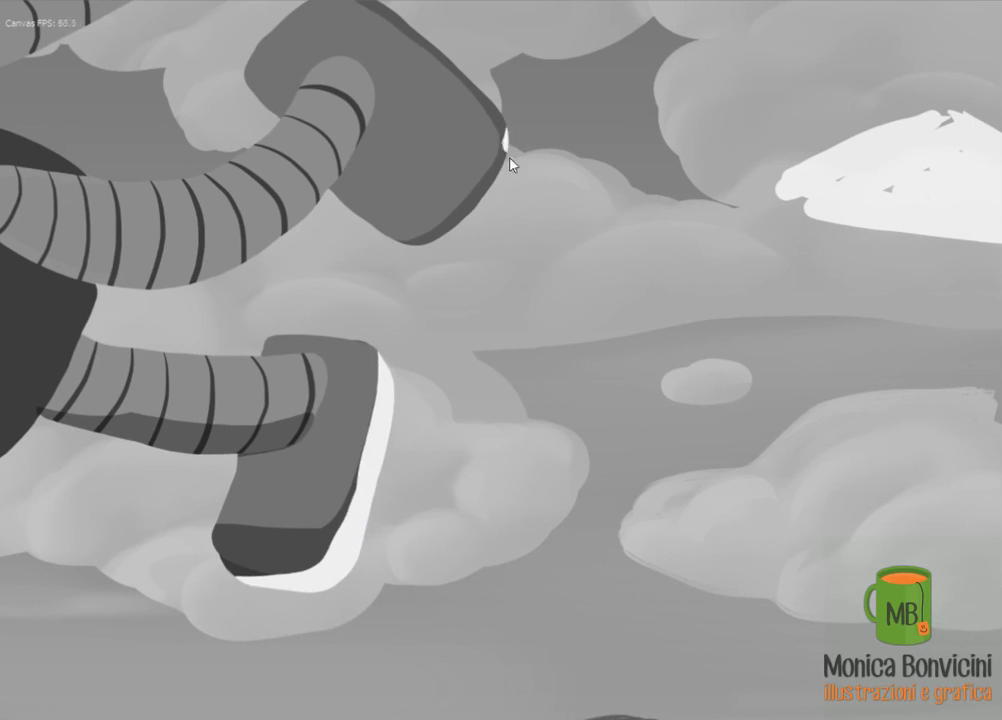
Highlight the upper foot block's edge and leg tube, adding white ticks at stripe ends and U-bend
drag(505, 128, 450, 222)
mouse_move(360, 92)
mouse_down()
mouse_move(520, 157)
mouse_move(476, 262)
mouse_move(362, 340)
mouse_up()
key(ctrl+z)
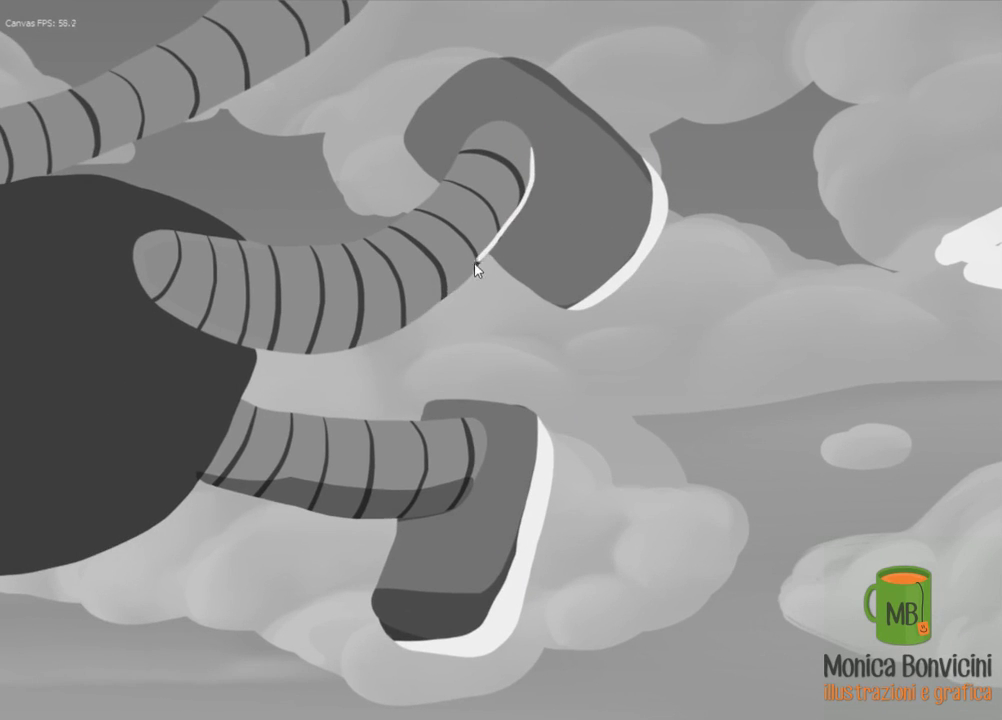
key(ctrl+shift+z)
drag(364, 302, 359, 340)
drag(406, 290, 403, 312)
drag(445, 259, 451, 286)
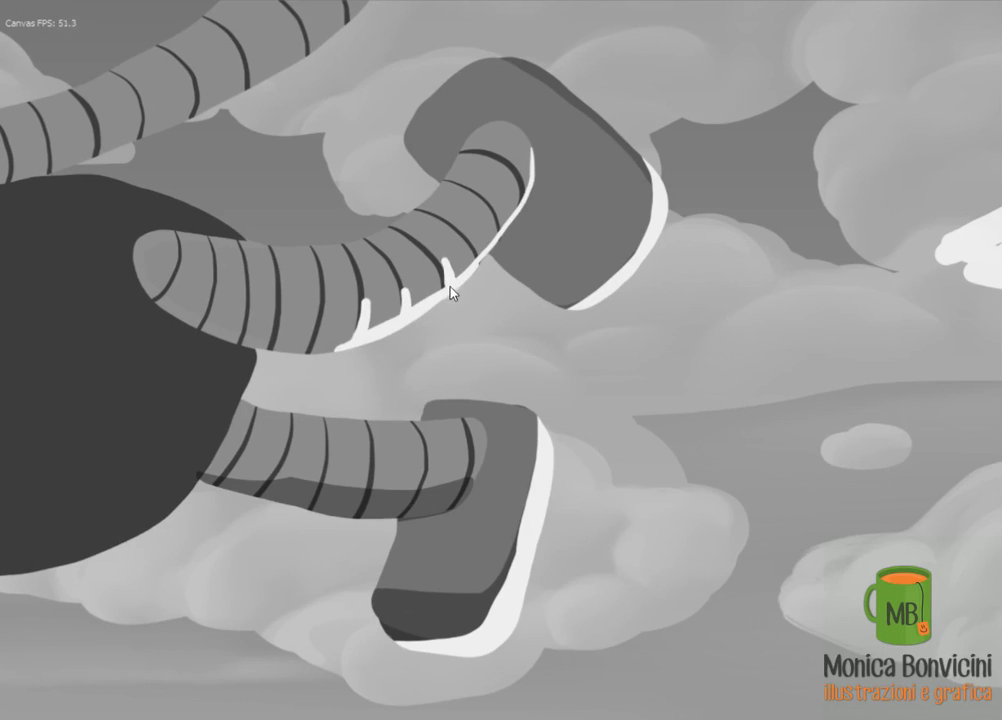
drag(483, 232, 478, 242)
drag(503, 204, 499, 216)
drag(527, 168, 524, 182)
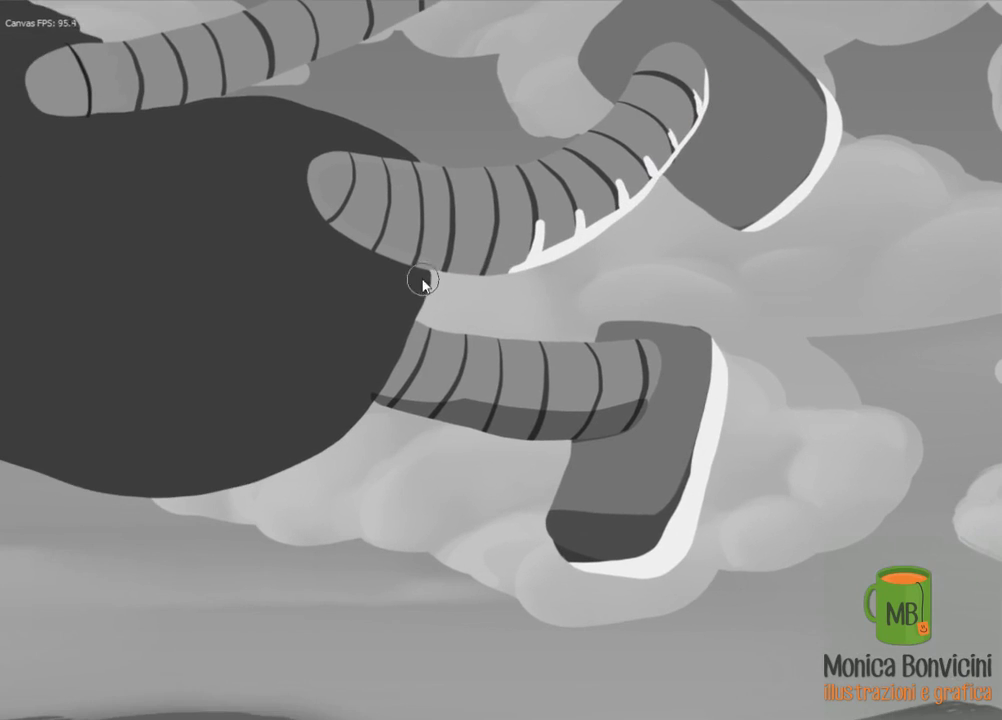
Add white rim highlights to the body's right edge, the right hand's palm and fingers, and the arm
mouse_move(250, 356)
mouse_down()
mouse_move(422, 281)
mouse_move(347, 425)
mouse_move(250, 480)
mouse_up()
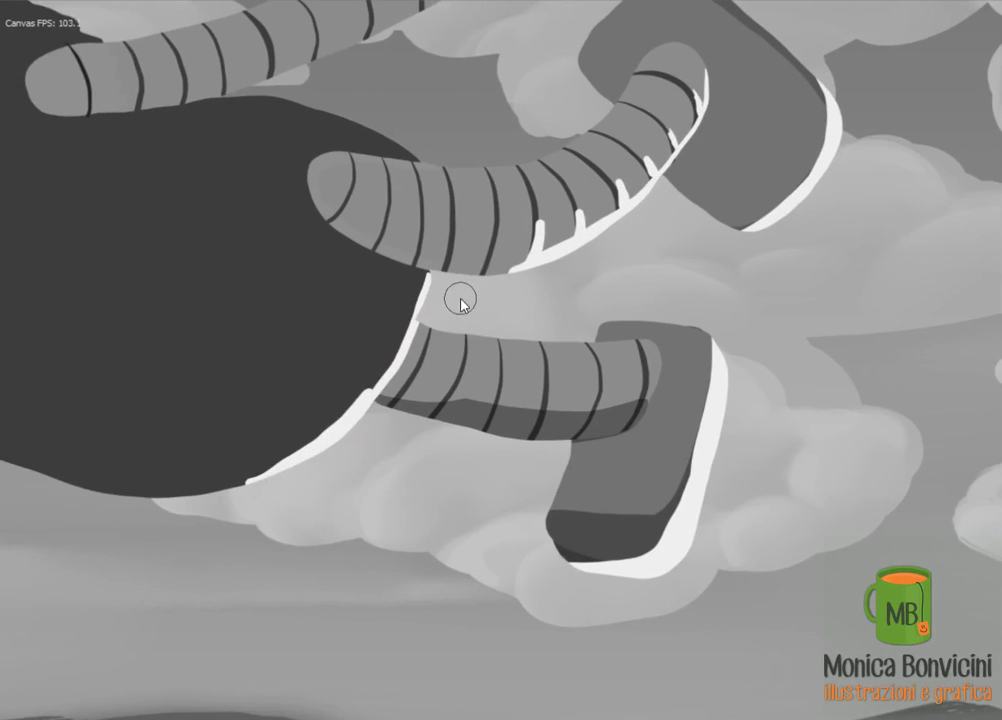
drag(418, 290, 168, 496)
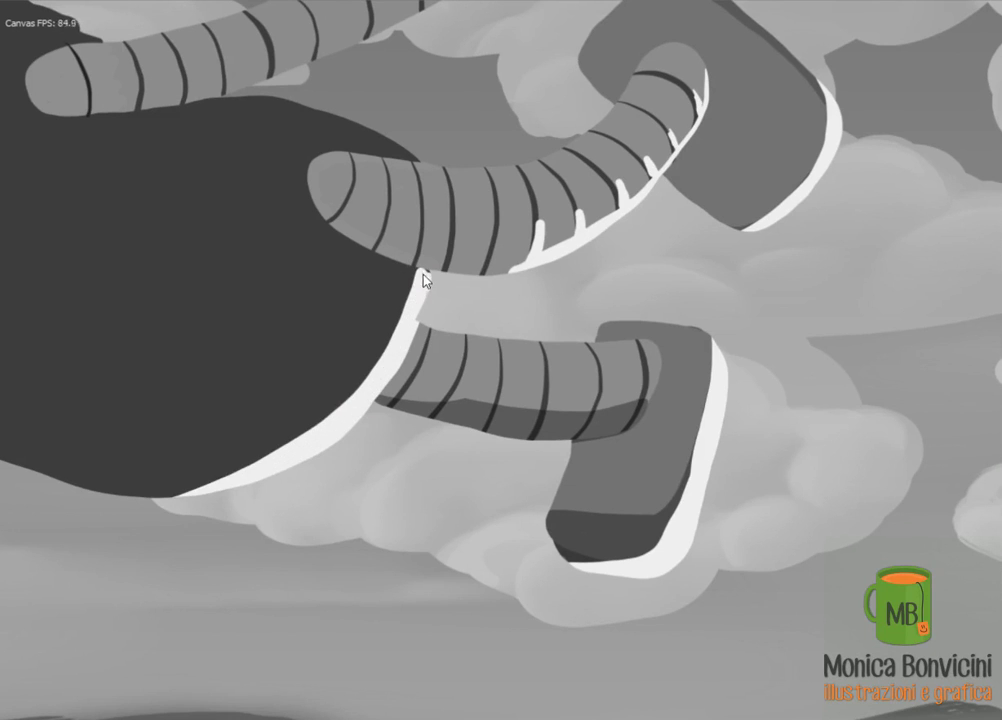
mouse_move(420, 165)
mouse_down()
mouse_move(418, 418)
mouse_move(396, 518)
mouse_up()
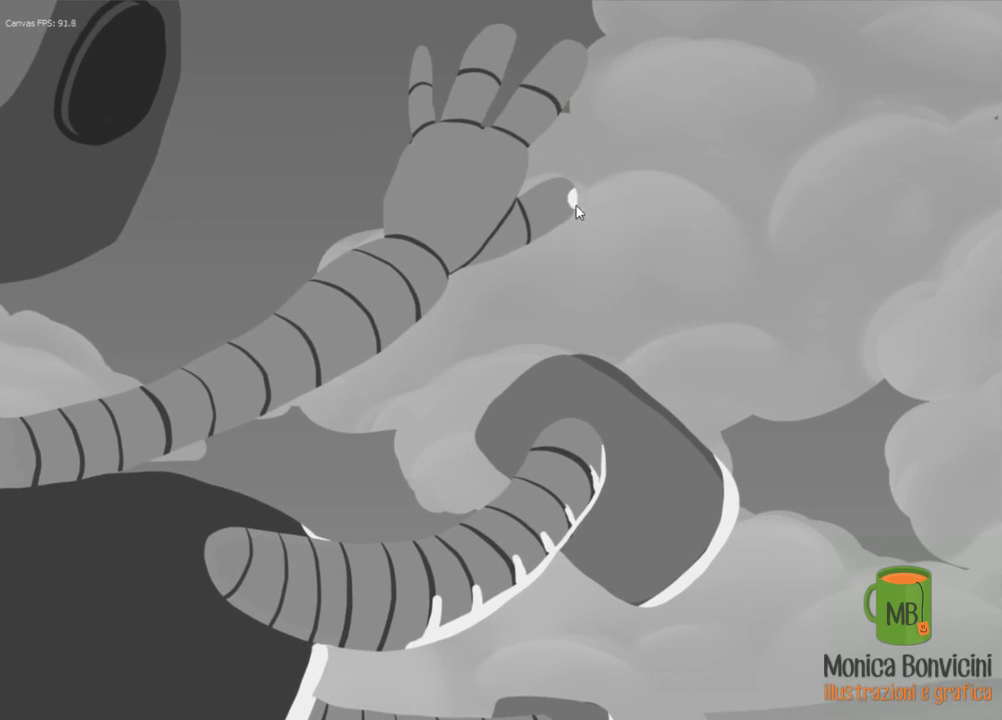
mouse_move(572, 200)
mouse_down()
mouse_move(530, 250)
mouse_move(576, 188)
mouse_move(521, 152)
mouse_move(510, 27)
mouse_up()
drag(425, 50, 492, 369)
mouse_move(637, 250)
mouse_down()
mouse_move(375, 402)
mouse_move(658, 218)
mouse_move(838, 291)
mouse_up()
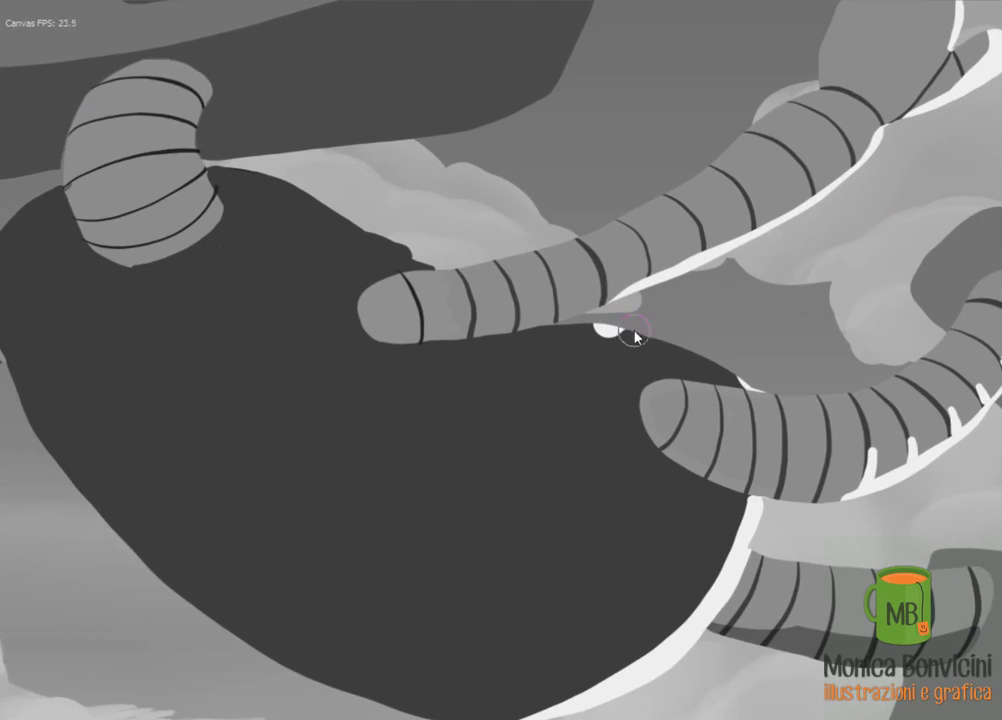
Highlight the neck tube's right side, the body's upper right edge and the left arm's underside
drag(380, 175, 625, 180)
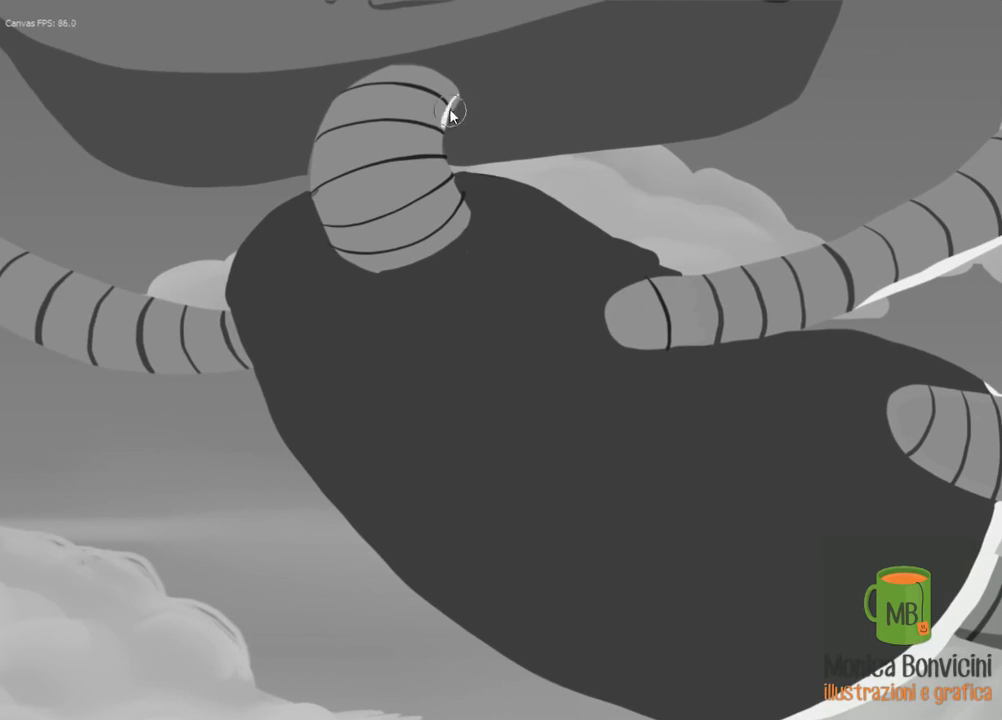
drag(452, 113, 458, 240)
drag(410, 210, 438, 159)
drag(560, 208, 640, 258)
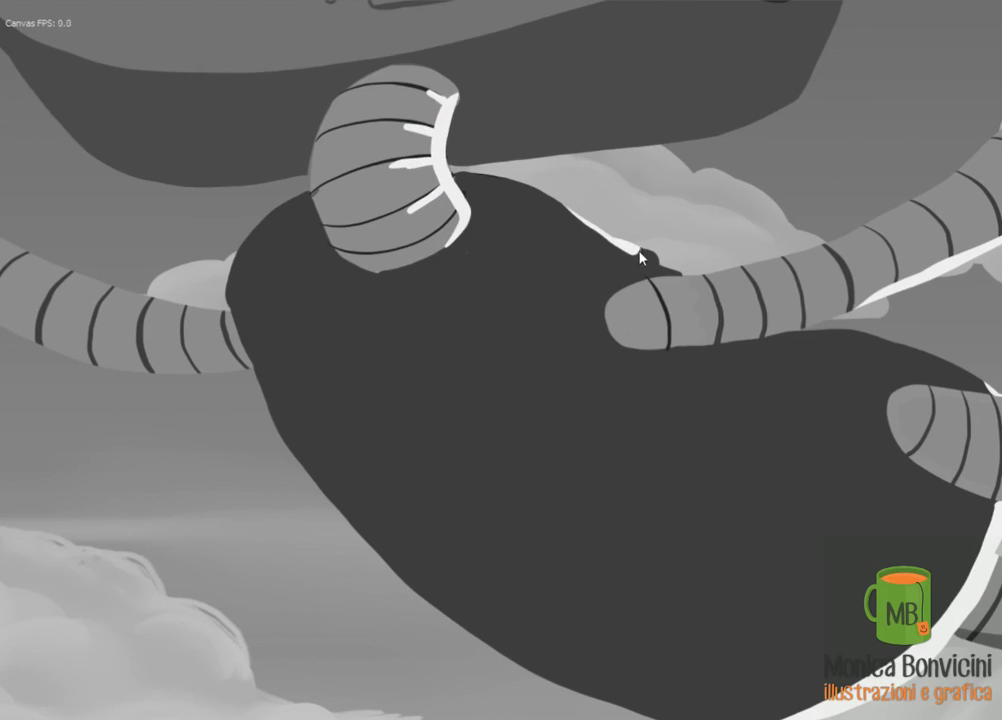
mouse_move(174, 437)
mouse_down()
mouse_move(249, 422)
mouse_move(508, 437)
mouse_up()
mouse_move(347, 335)
mouse_down()
mouse_move(525, 385)
mouse_move(600, 385)
mouse_up()
drag(258, 285, 350, 337)
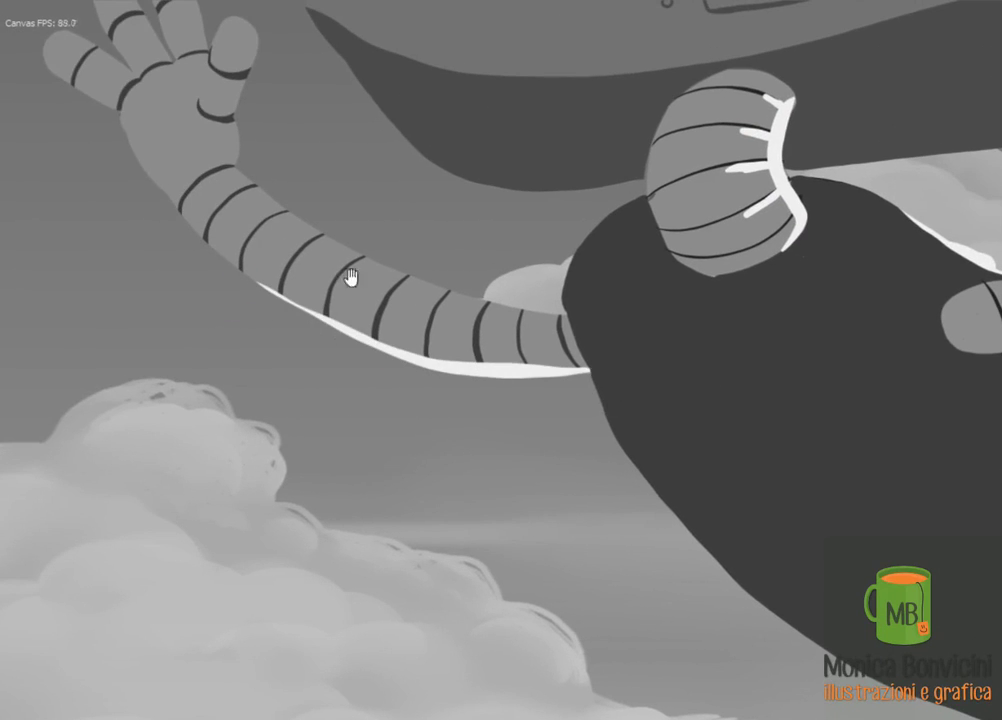
Add white highlights to the left hand's thumb, middle finger, knuckle and leftmost finger
drag(351, 277, 496, 547)
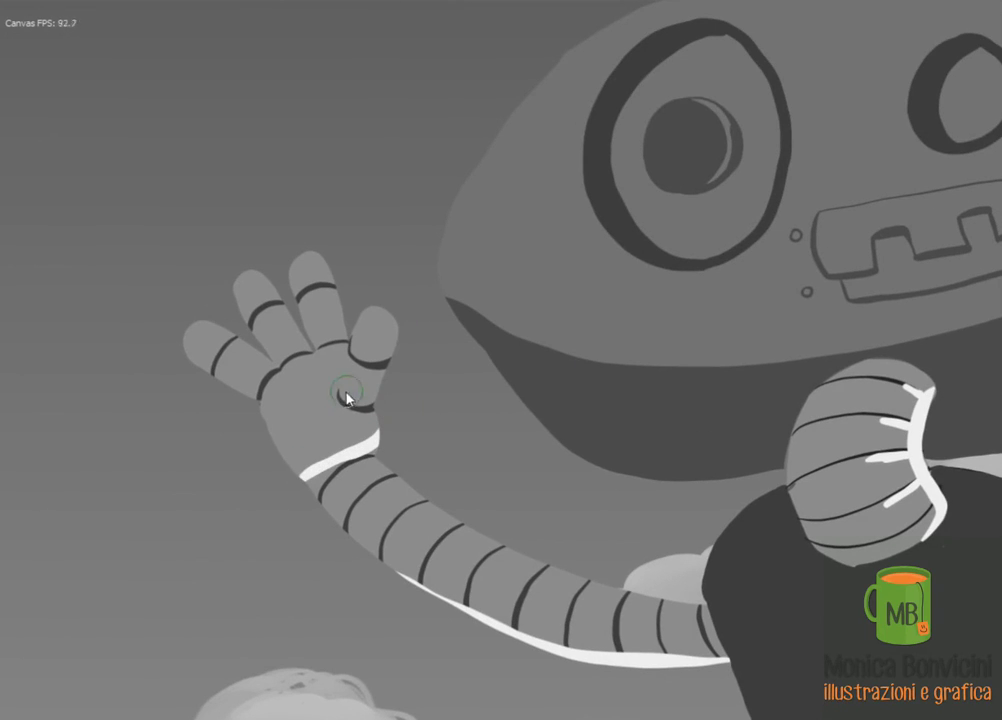
drag(364, 402, 389, 318)
drag(316, 343, 344, 331)
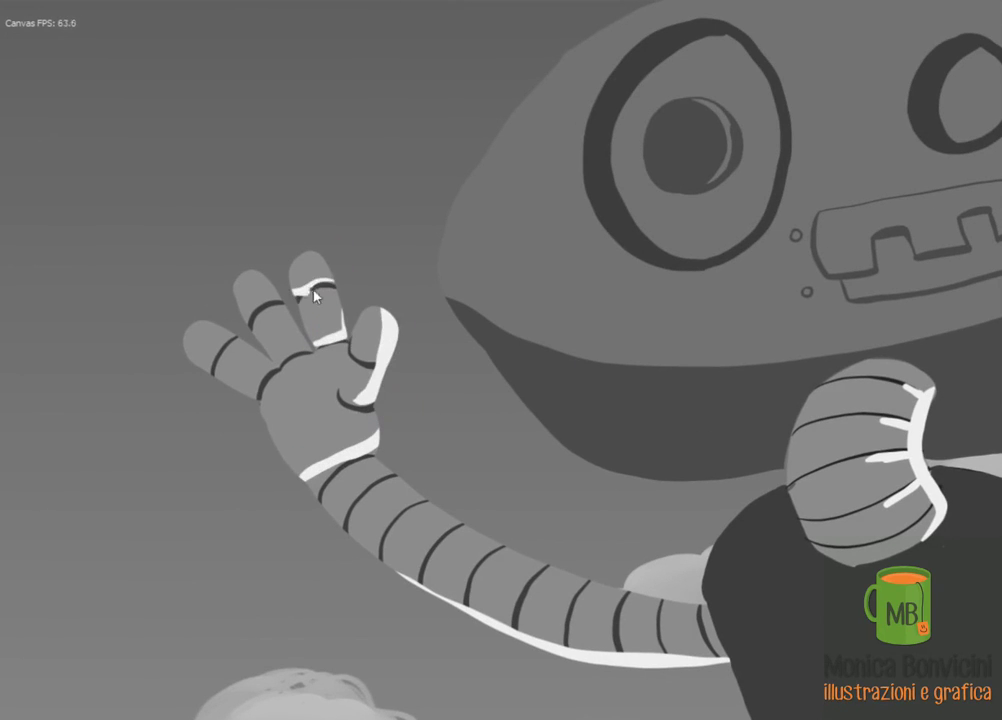
drag(243, 318, 281, 297)
mouse_move(310, 345)
mouse_down()
mouse_move(270, 364)
mouse_move(245, 345)
mouse_up()
drag(700, 300, 240, 335)
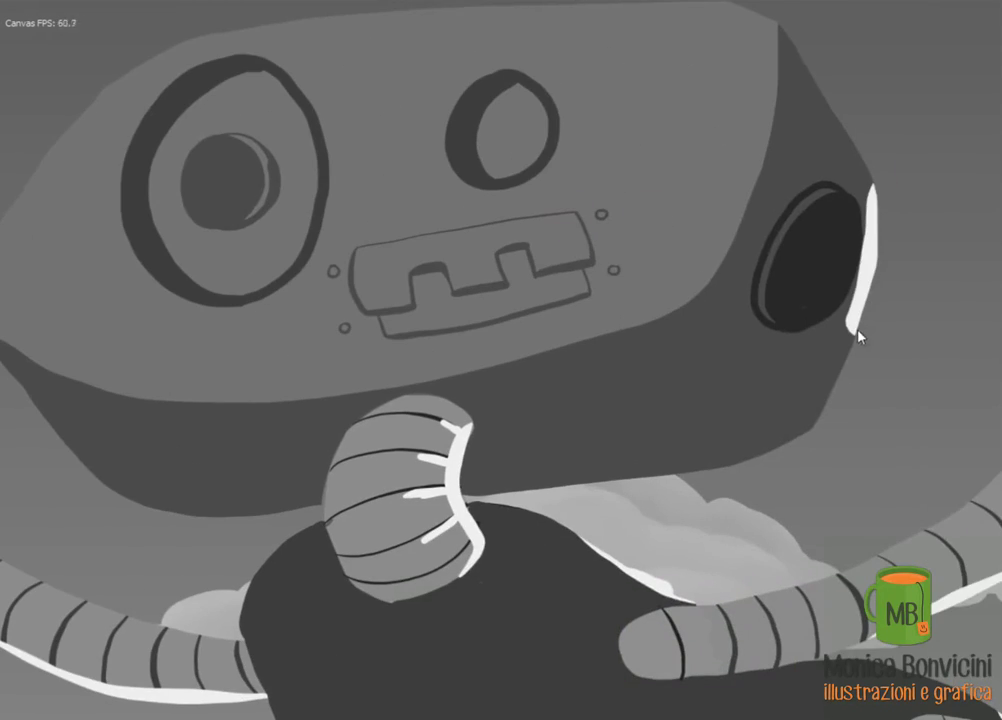
Highlight the head's right and lower edges, side ear, mouth plate, two rivets and teeth
drag(858, 336, 478, 488)
mouse_move(855, 218)
mouse_down()
mouse_move(785, 322)
mouse_move(850, 196)
mouse_up()
drag(590, 262, 566, 297)
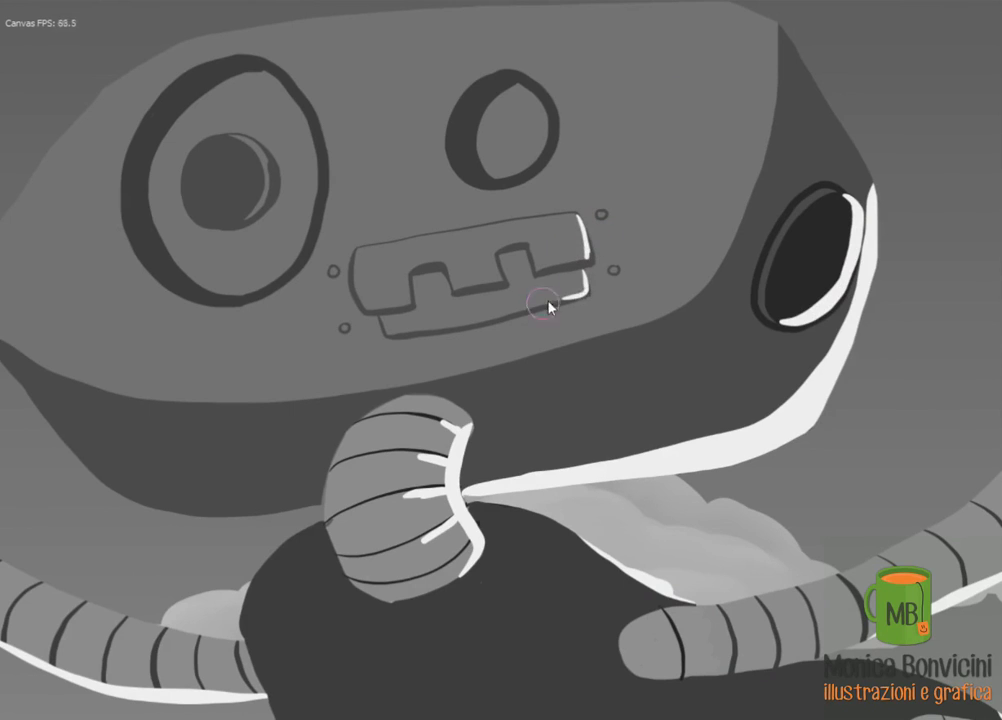
click(616, 270)
click(601, 213)
drag(407, 268, 410, 292)
mouse_move(497, 256)
mouse_down()
mouse_move(500, 282)
mouse_move(575, 298)
mouse_up()
Highlight the left eye ring and pupil edge, then reframe on the whole robot
drag(136, 157, 184, 284)
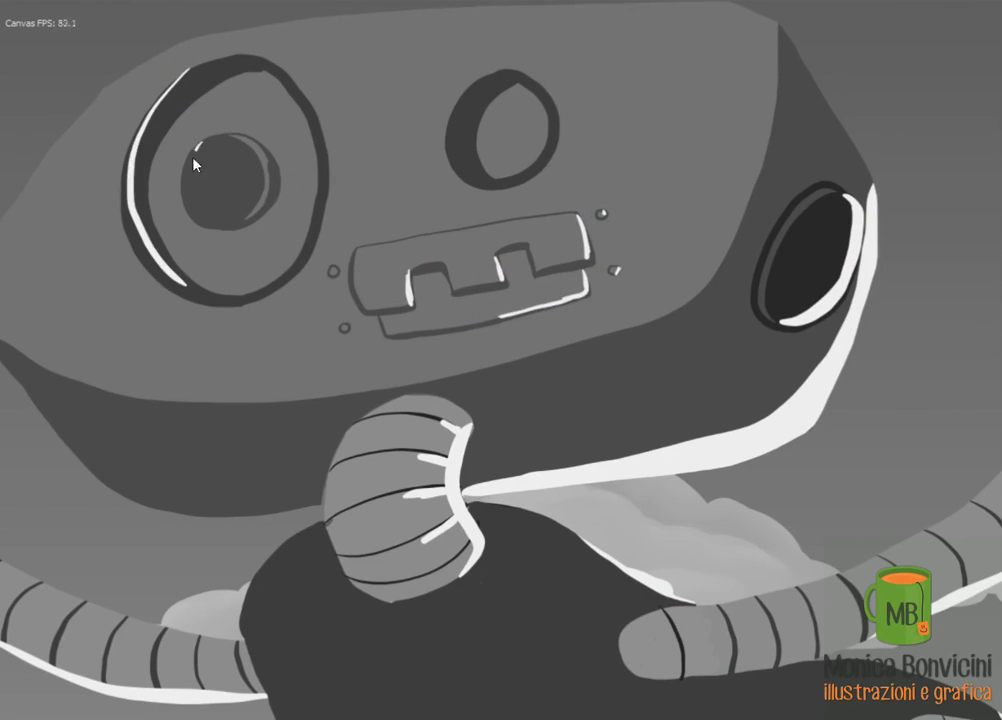
drag(262, 150, 250, 215)
drag(271, 158, 268, 195)
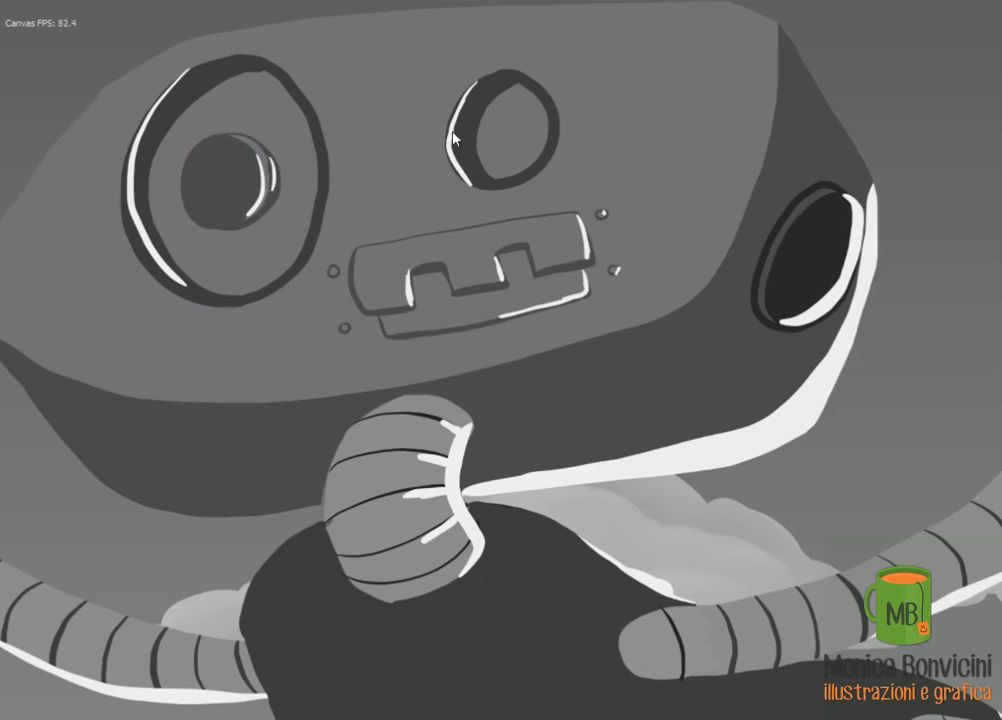
scroll(476, 88, down, 3)
drag(596, 180, 610, 277)
Airbrush soft shading along the body's lower edge and lower-right rim
scroll(610, 277, down, 3)
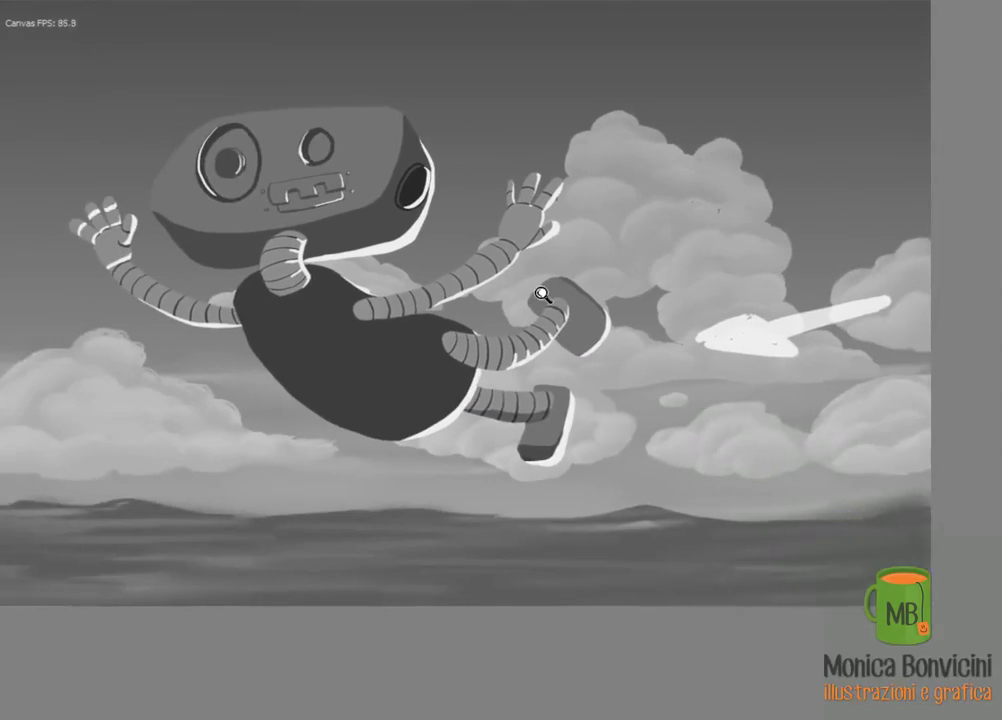
scroll(363, 505, up, 1)
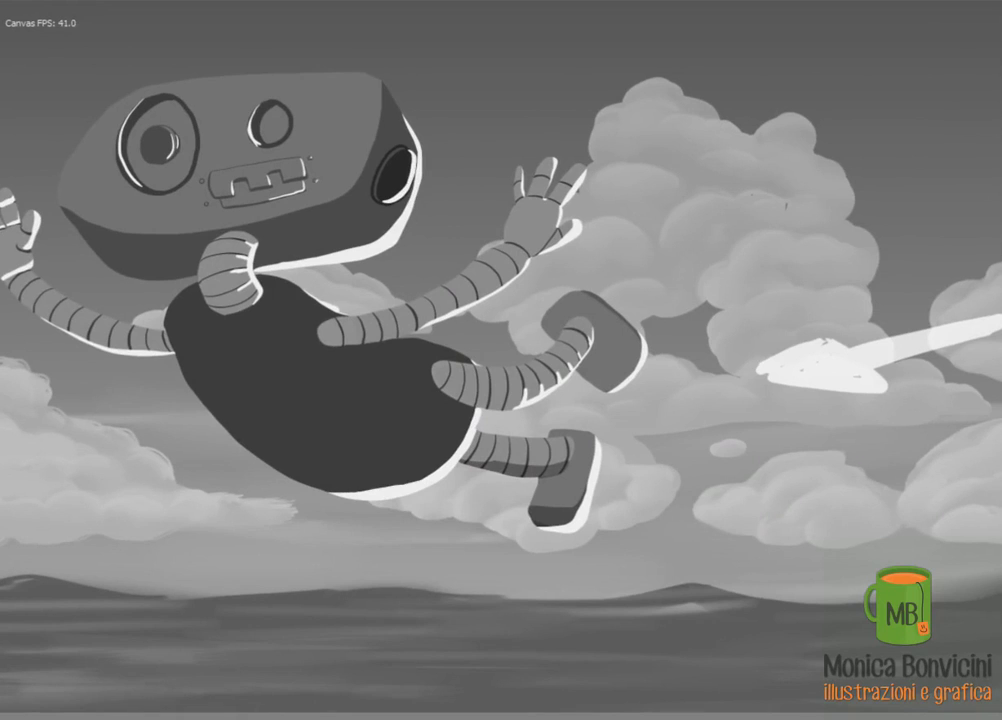
scroll(340, 500, up, 3)
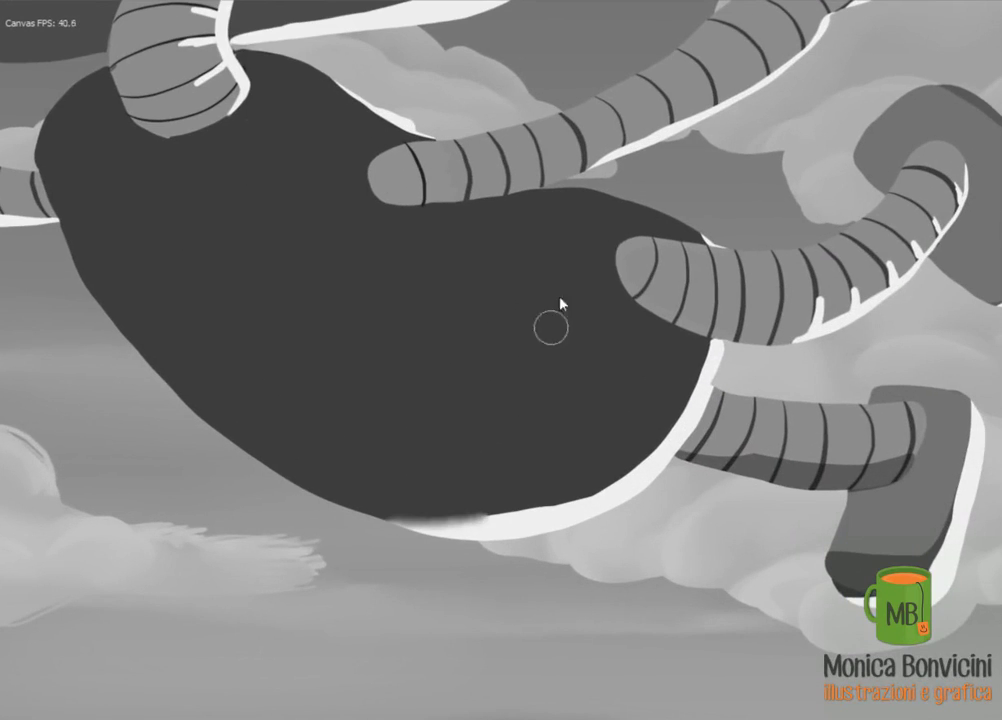
mouse_move(600, 480)
mouse_down()
mouse_move(423, 530)
mouse_move(356, 519)
mouse_move(432, 537)
mouse_move(388, 512)
mouse_move(501, 503)
mouse_move(649, 458)
mouse_move(694, 376)
mouse_move(633, 470)
mouse_move(424, 531)
mouse_up()
mouse_move(602, 481)
mouse_down()
mouse_move(447, 528)
mouse_move(640, 443)
mouse_move(416, 490)
mouse_move(600, 455)
mouse_move(682, 369)
mouse_move(474, 465)
mouse_move(354, 479)
mouse_up()
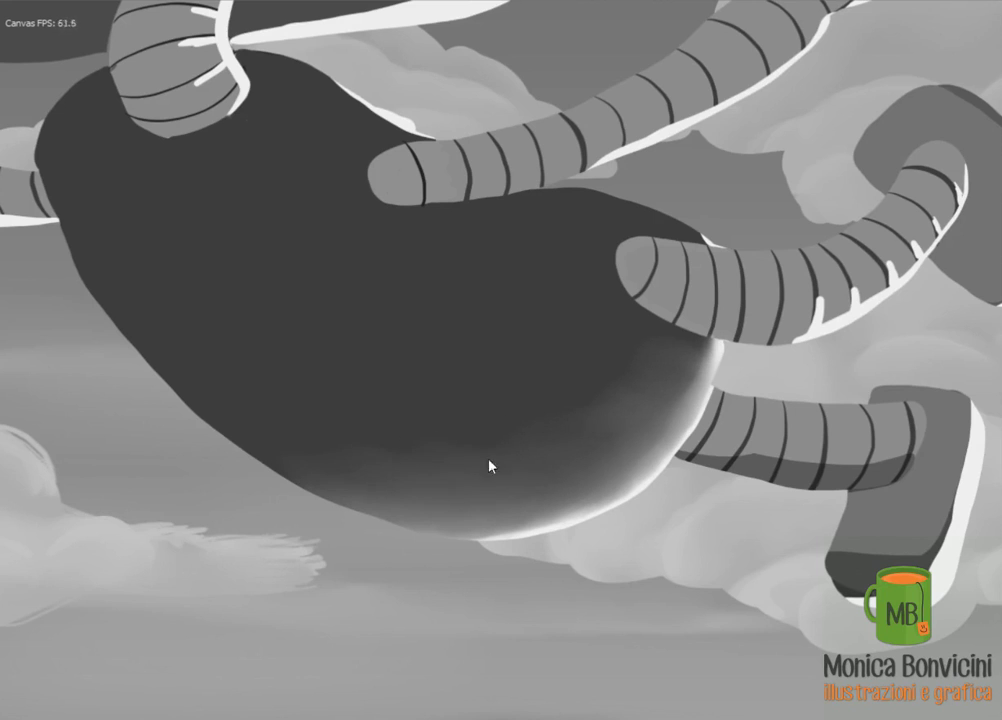
drag(672, 403, 530, 520)
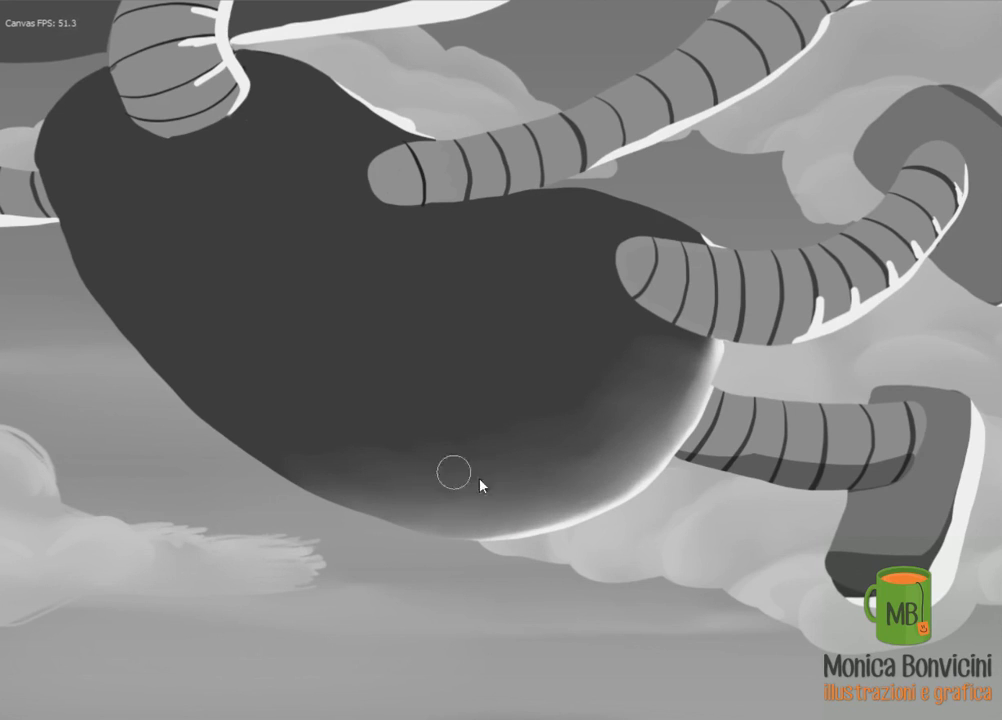
mouse_move(480, 486)
mouse_down()
mouse_move(588, 454)
mouse_move(593, 483)
mouse_up()
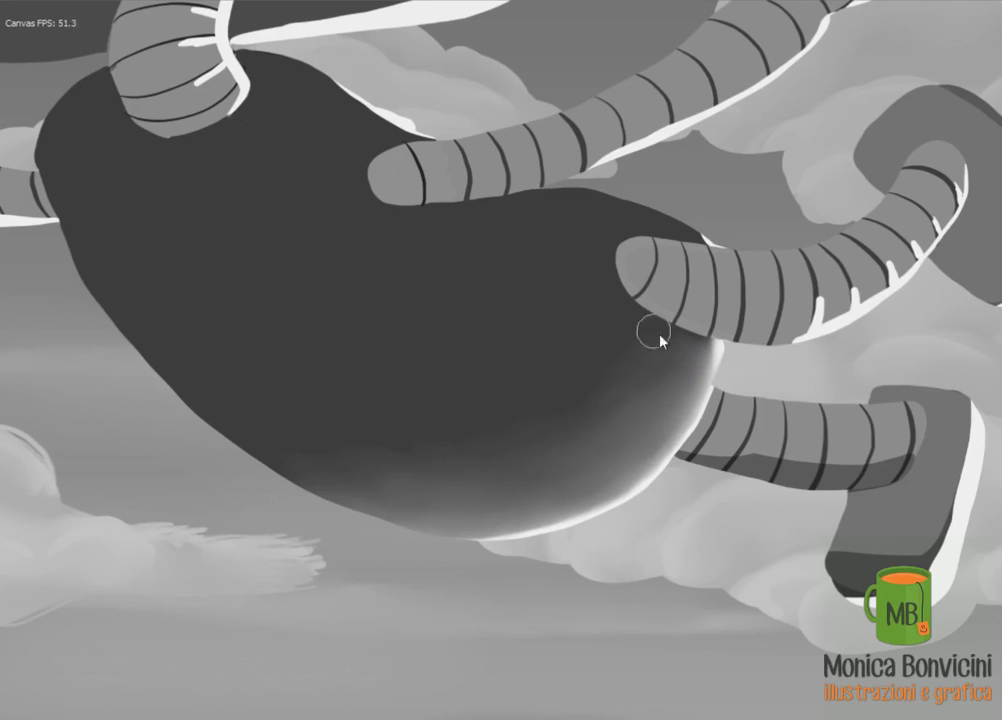
Soften the lower foot block's shading and blend the arm and hand highlights into grey
mouse_move(631, 413)
mouse_down()
mouse_move(432, 497)
mouse_move(671, 414)
mouse_move(616, 455)
mouse_up()
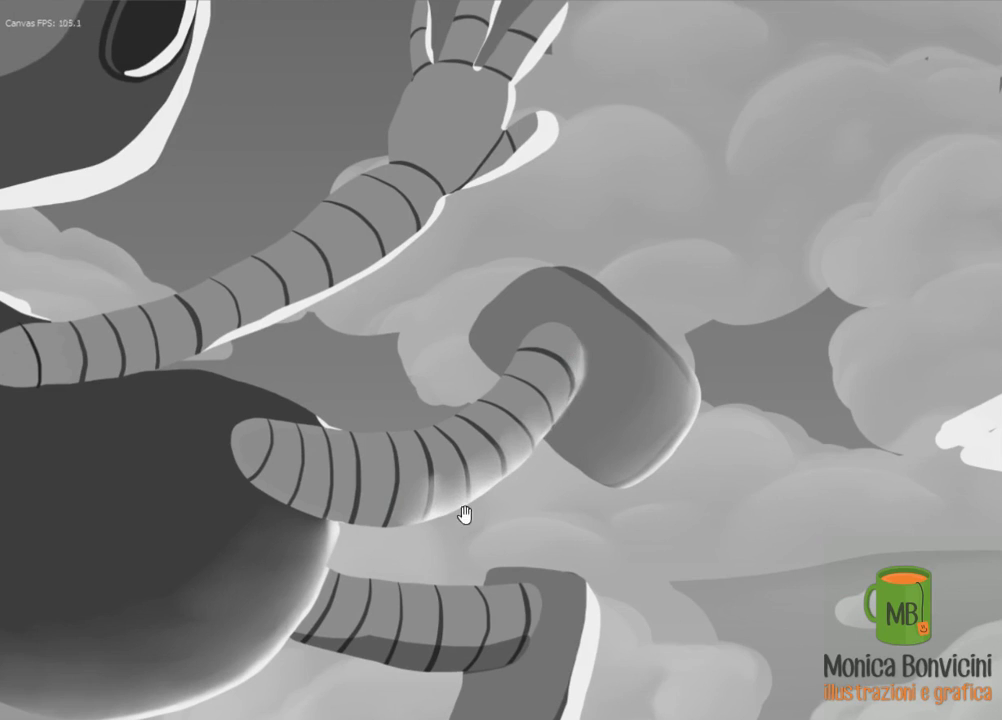
drag(465, 519, 535, 349)
mouse_move(632, 520)
mouse_down()
mouse_move(600, 593)
mouse_move(653, 425)
mouse_move(638, 488)
mouse_move(549, 604)
mouse_move(636, 451)
mouse_up()
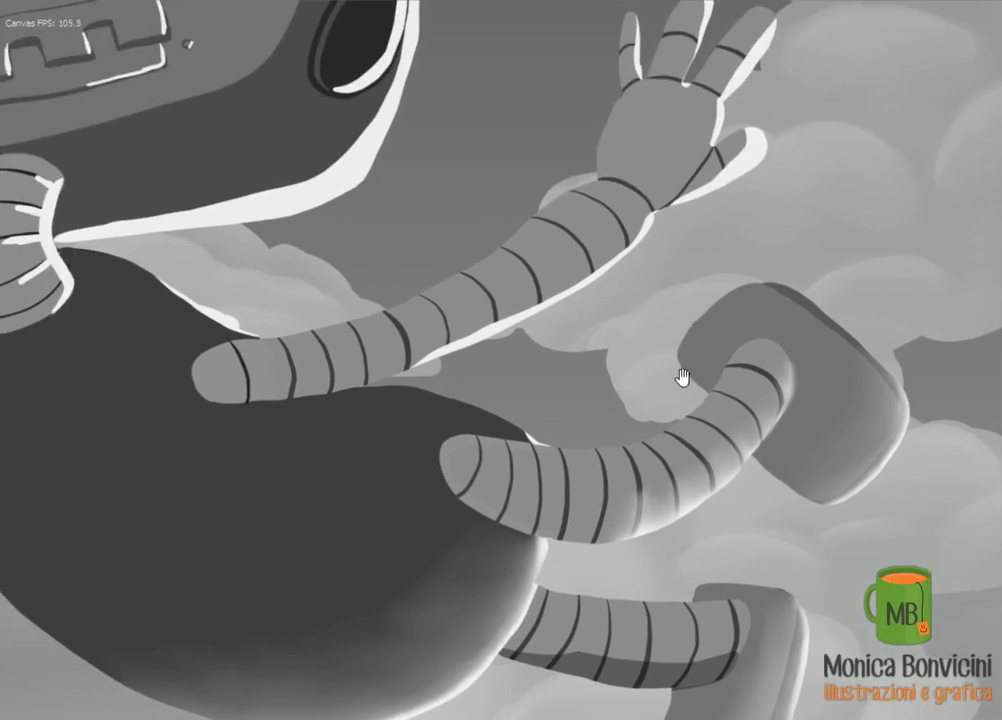
drag(682, 376, 284, 608)
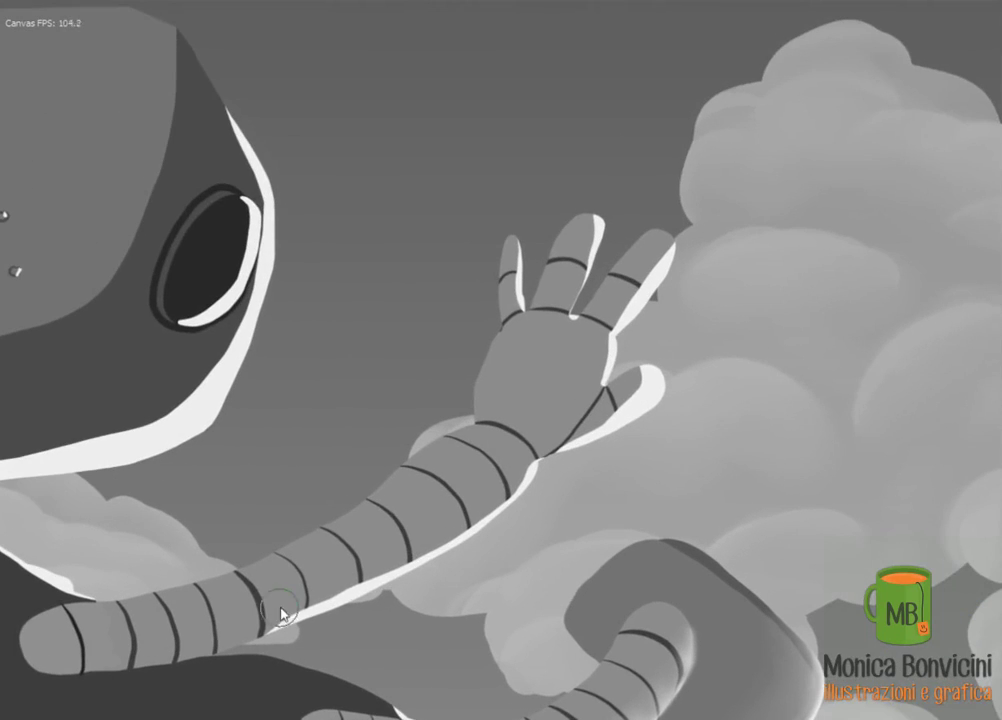
mouse_move(386, 574)
mouse_down()
mouse_move(519, 470)
mouse_move(635, 401)
mouse_up()
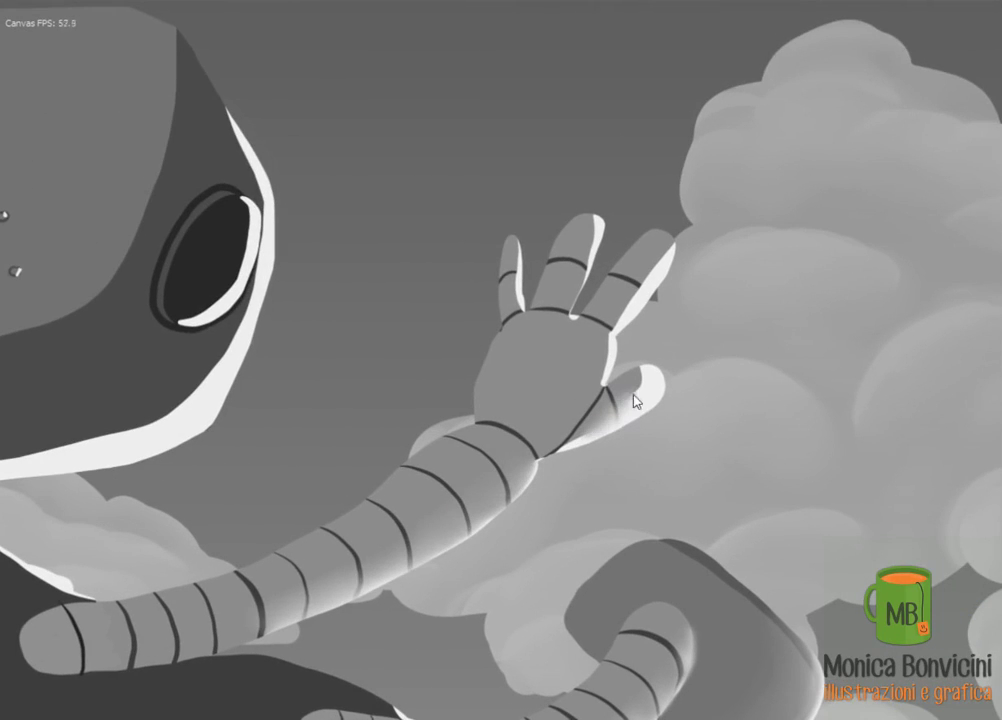
mouse_move(585, 443)
mouse_down()
mouse_move(635, 286)
mouse_move(595, 376)
mouse_move(657, 253)
mouse_move(588, 240)
mouse_up()
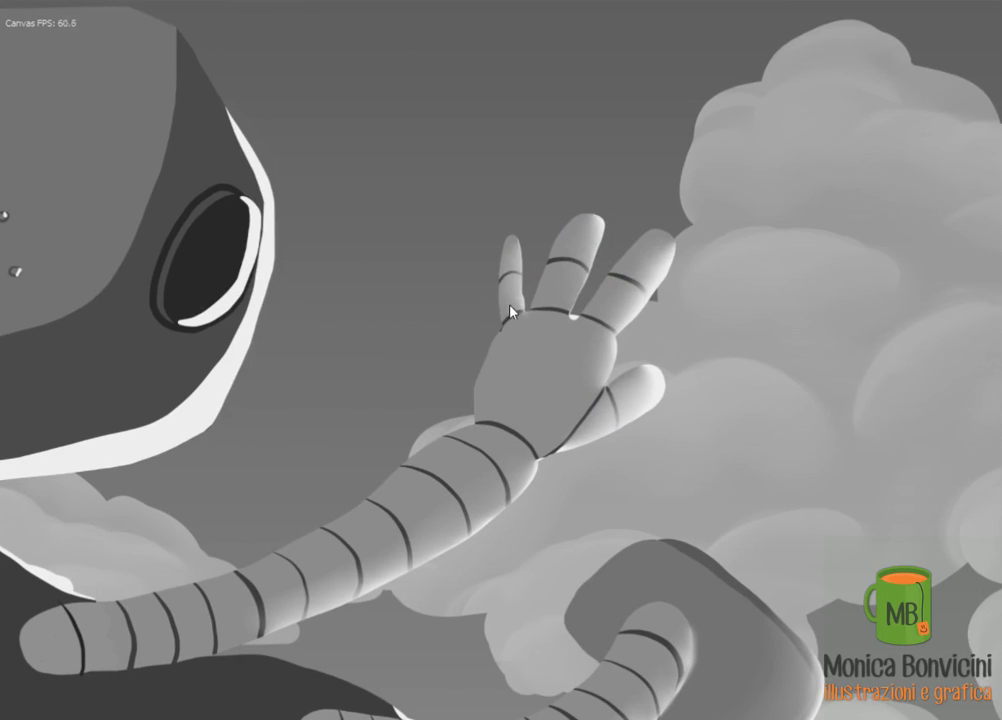
Shade over the body's right edge, the arm's white highlights and the band under the head
scroll(600, 433, down, 5)
scroll(374, 405, up, 2)
scroll(365, 528, up, 3)
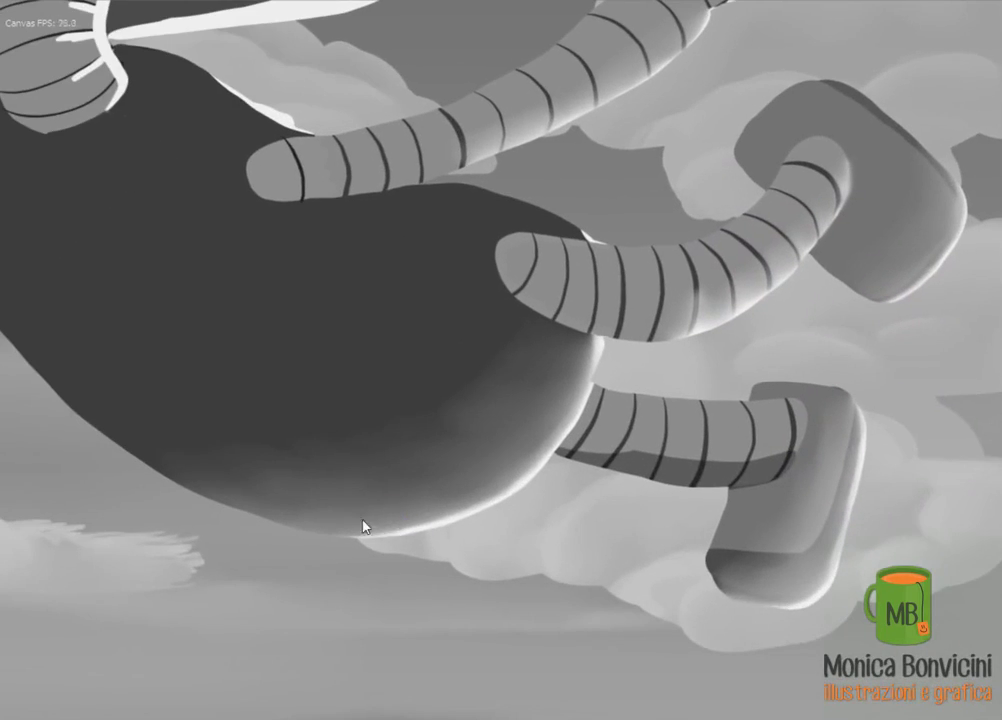
drag(552, 430, 588, 348)
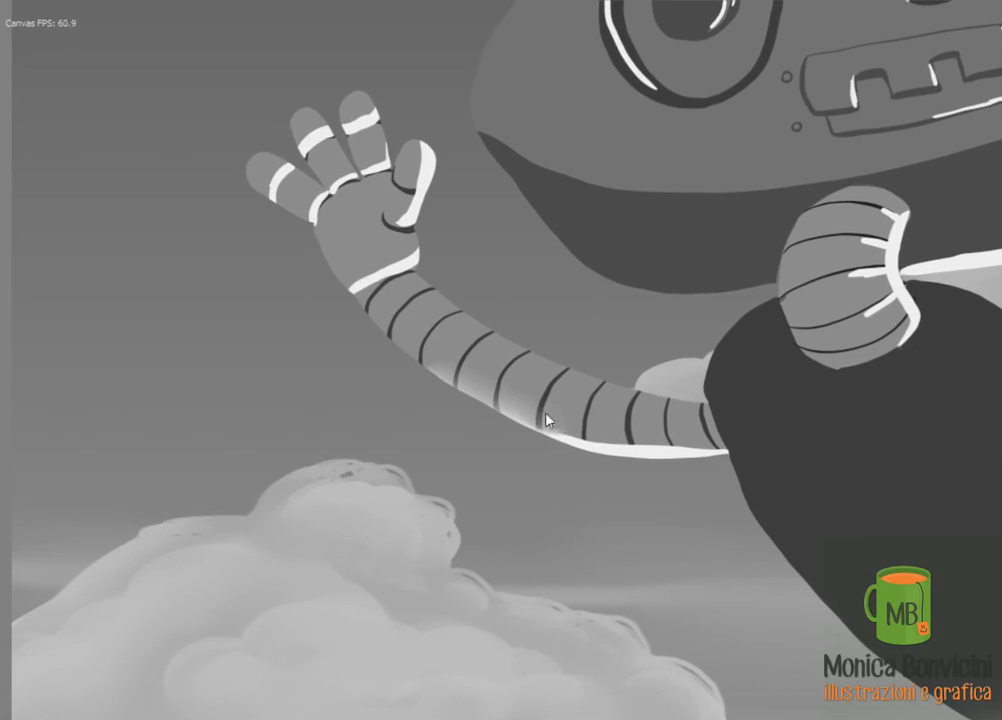
drag(570, 348, 355, 288)
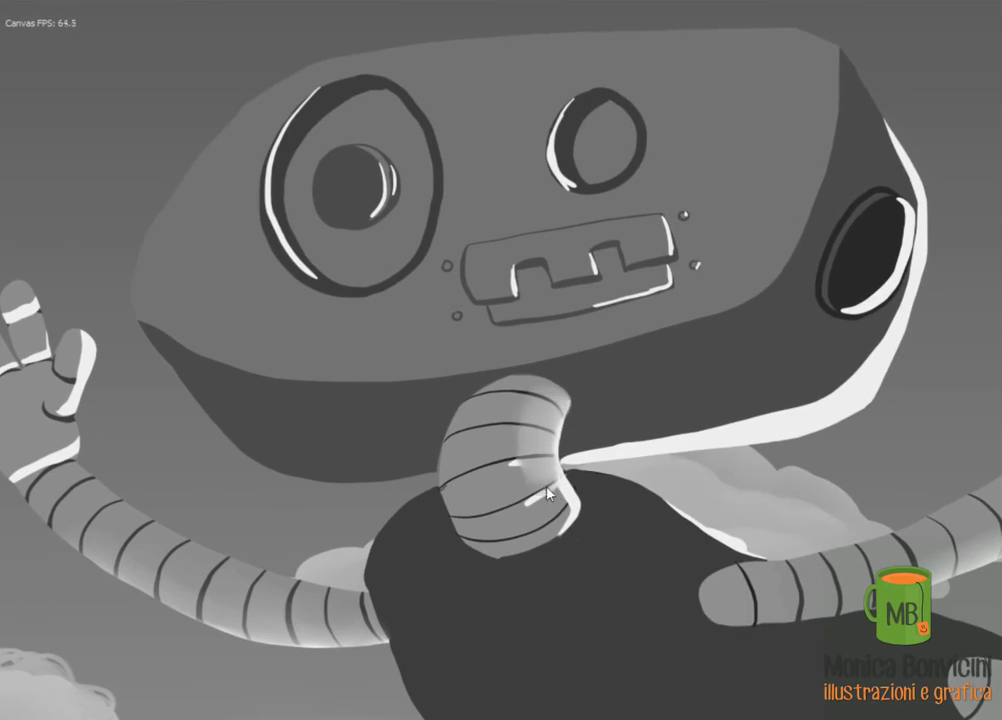
drag(547, 492, 520, 440)
mouse_move(577, 458)
mouse_down()
mouse_move(823, 420)
mouse_move(839, 385)
mouse_move(630, 452)
mouse_move(749, 432)
mouse_move(644, 418)
mouse_move(778, 420)
mouse_move(743, 375)
mouse_up()
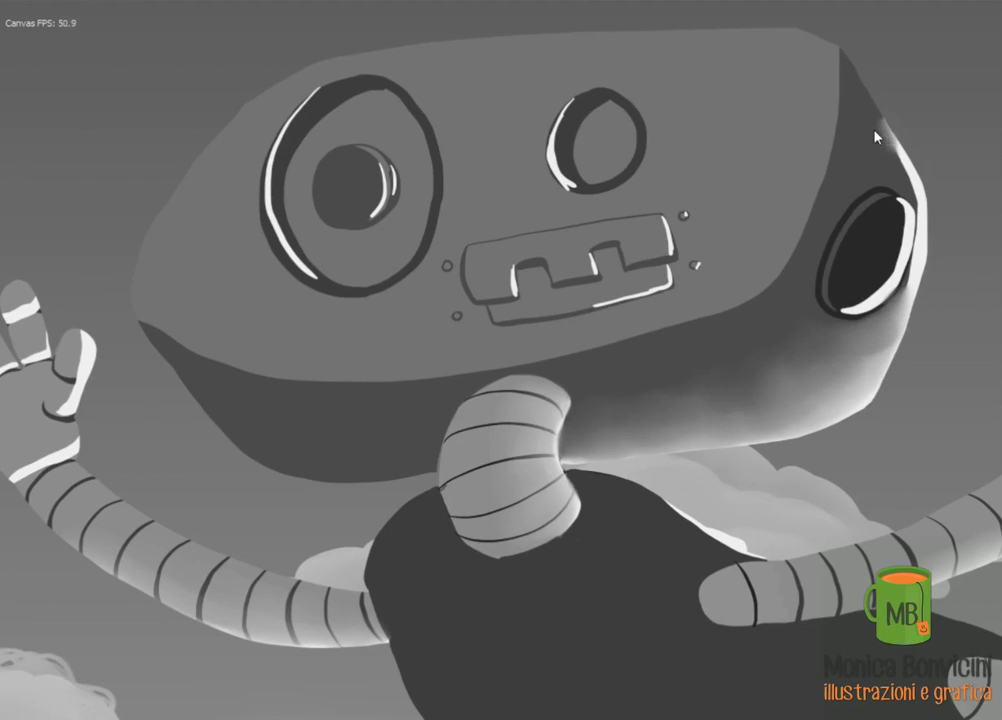
Soften the head's upper-right edge, lower edge and the bright rim around the ear hole
drag(915, 195, 876, 124)
drag(902, 200, 850, 380)
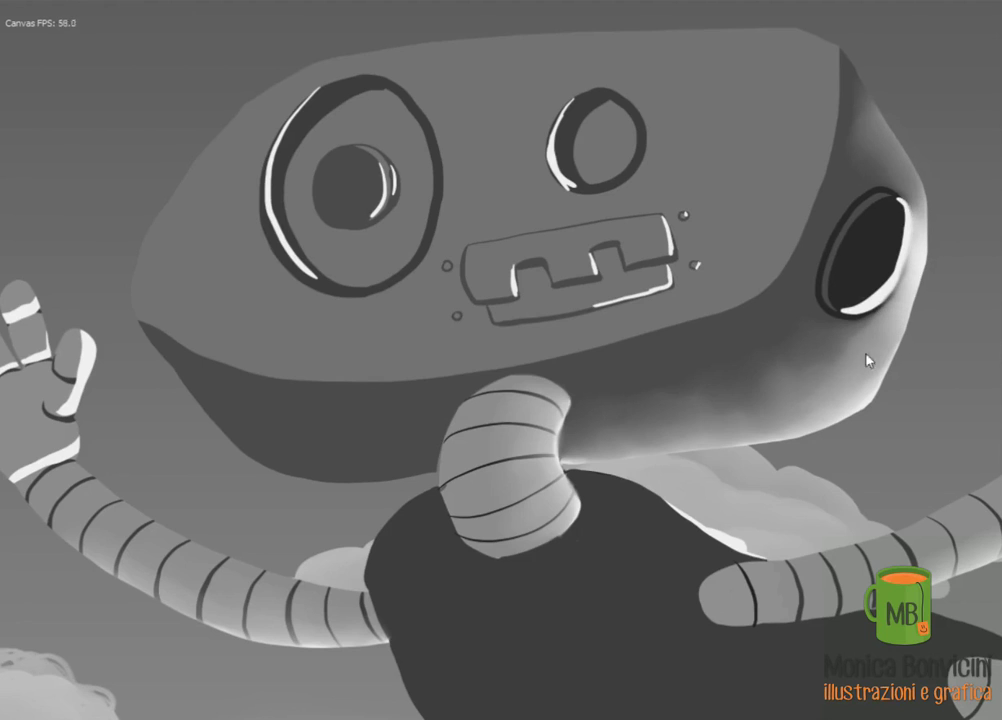
mouse_move(789, 420)
mouse_down()
mouse_move(659, 381)
mouse_move(641, 423)
mouse_move(703, 430)
mouse_move(783, 331)
mouse_up()
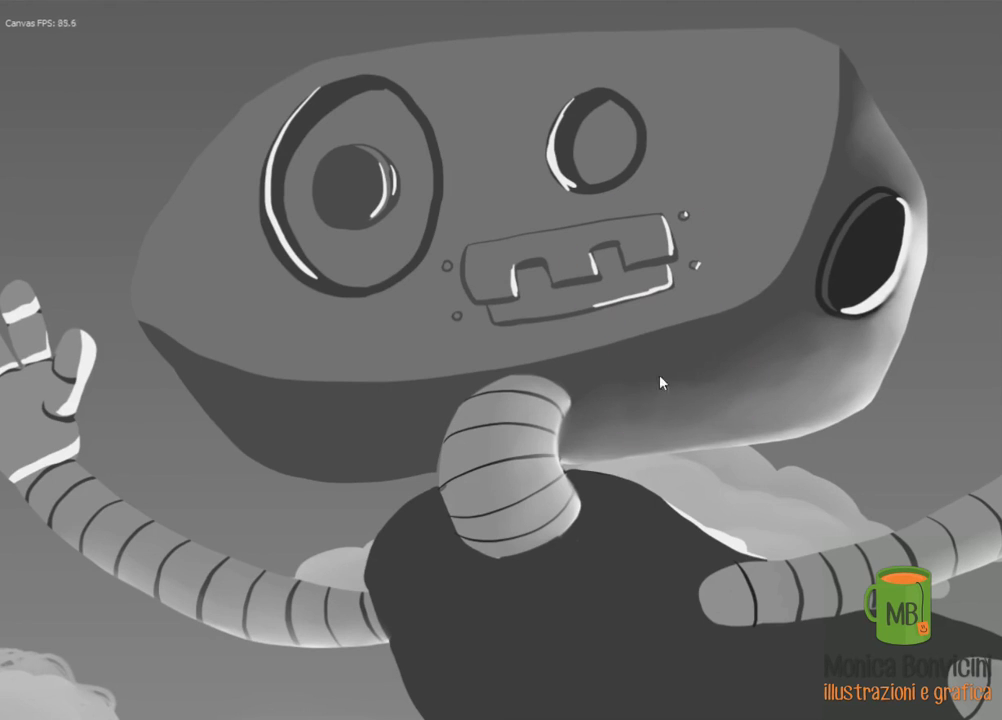
drag(660, 380, 734, 380)
drag(893, 137, 852, 347)
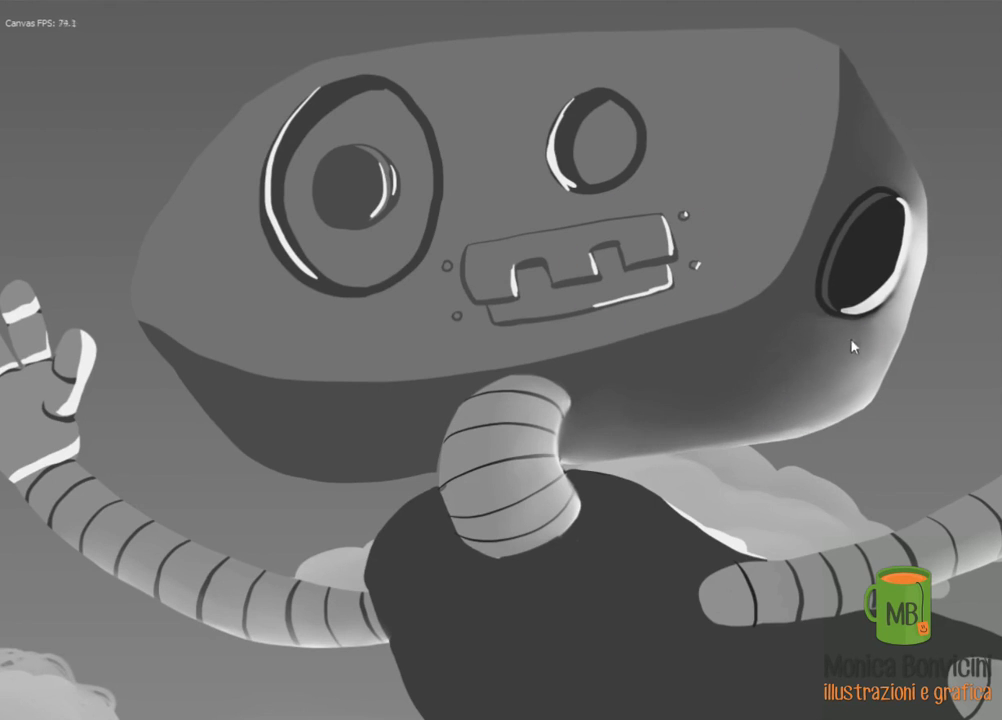
drag(884, 235, 853, 328)
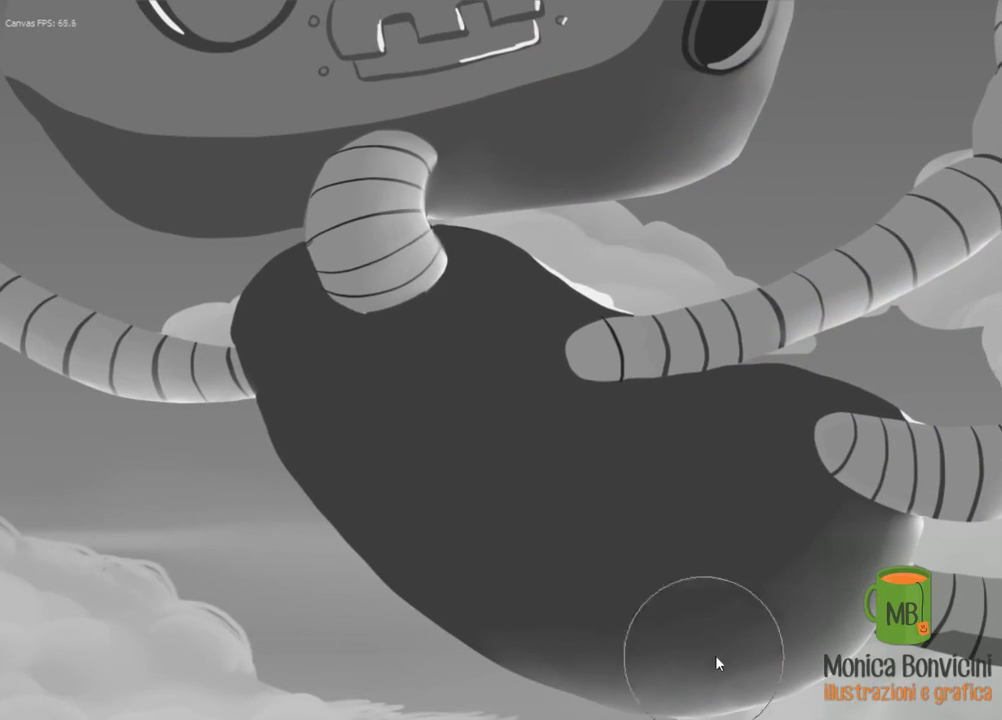
Soften the body's bottom edge and darken the shading inside the ear hole
drag(716, 662, 800, 690)
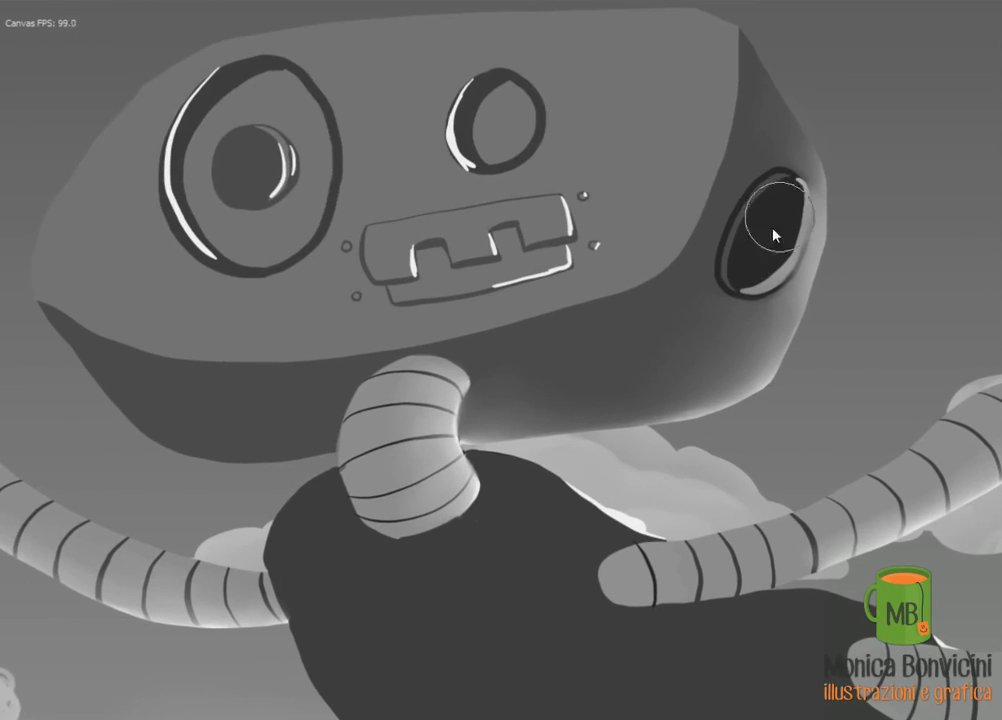
key(ctrl+z)
scroll(760, 270, down, 2)
scroll(700, 330, up, 5)
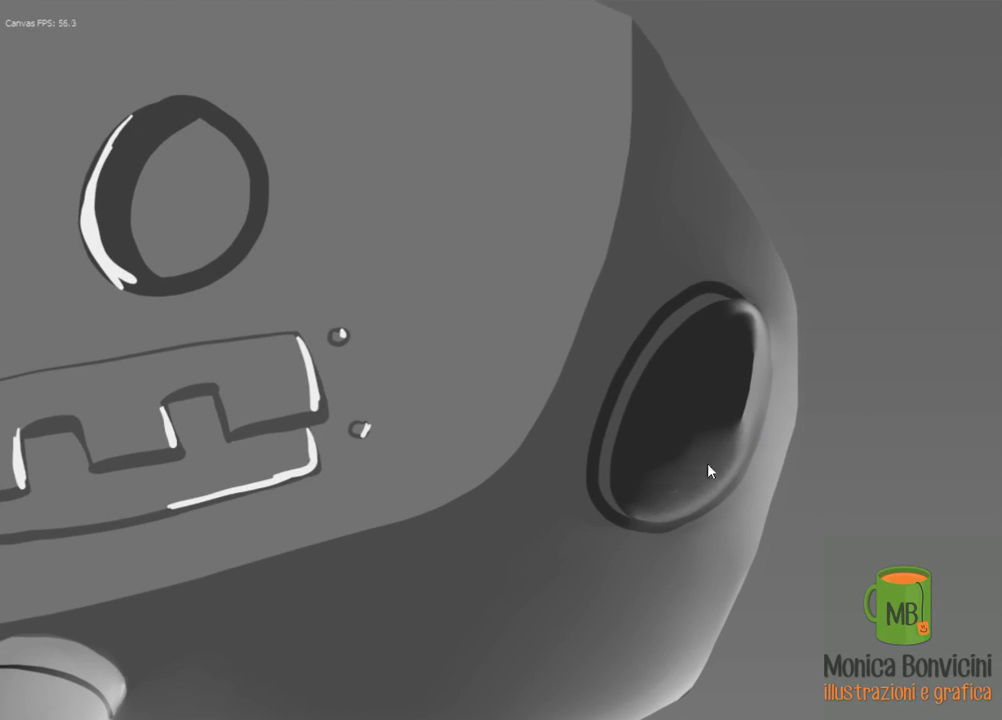
mouse_move(708, 470)
mouse_down()
mouse_move(740, 373)
mouse_move(646, 500)
mouse_up()
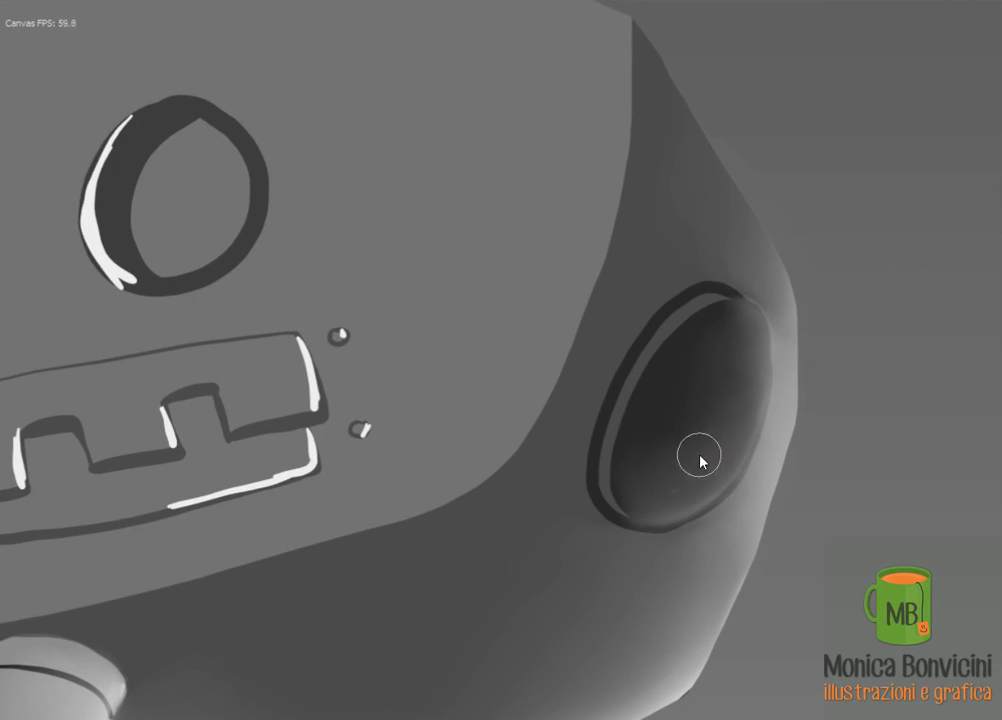
Shade the eye ring's inner side and blend the reel hub's white highlights into grey
mouse_move(127, 164)
mouse_down()
mouse_move(624, 264)
mouse_move(620, 420)
mouse_up()
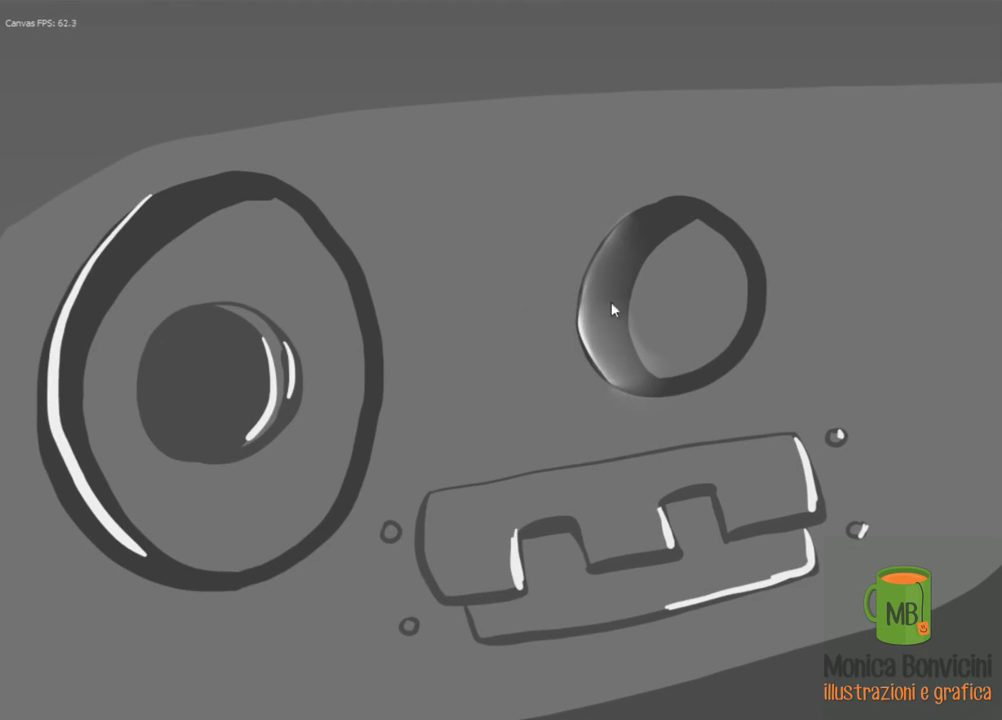
drag(615, 292, 618, 359)
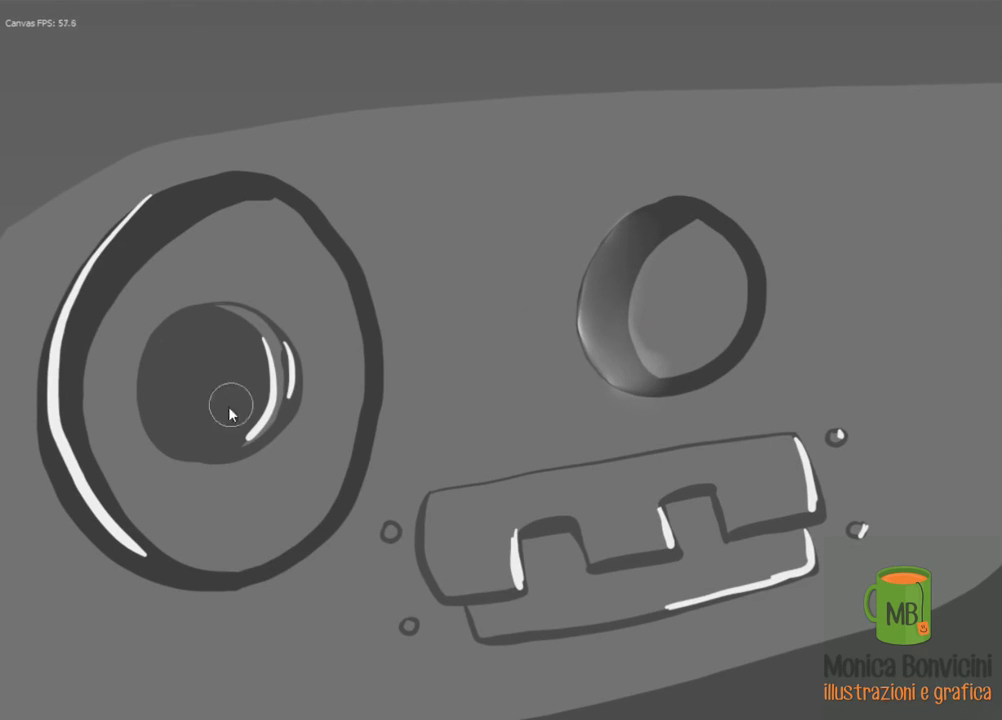
mouse_move(265, 420)
mouse_down()
mouse_move(268, 345)
mouse_move(292, 395)
mouse_up()
drag(280, 340, 275, 380)
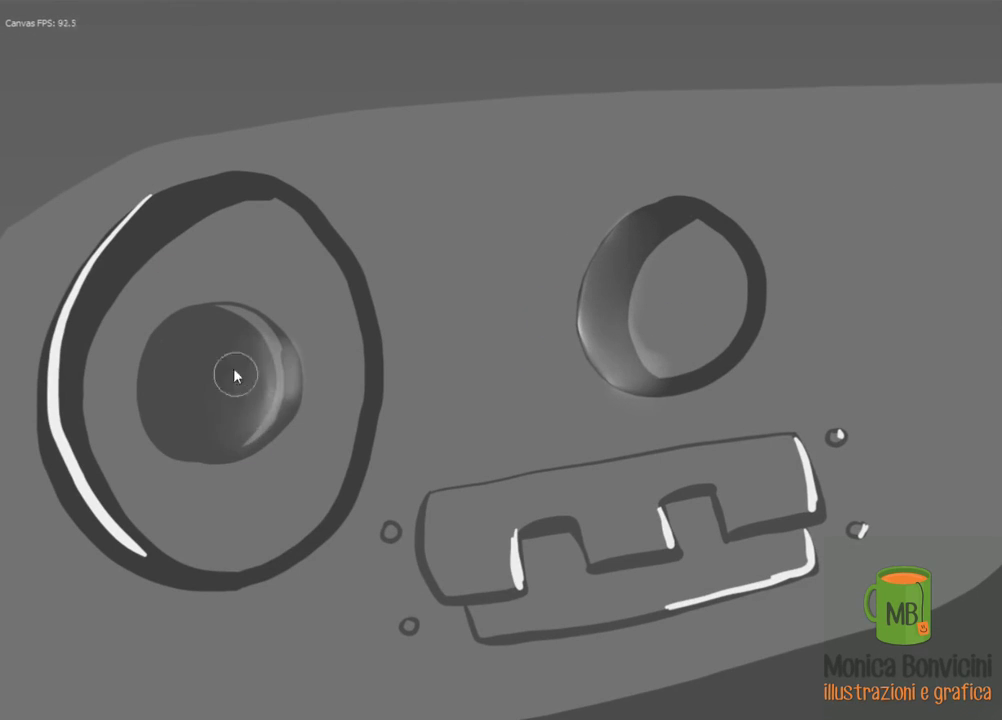
mouse_move(140, 205)
mouse_down()
mouse_move(115, 240)
mouse_move(74, 425)
mouse_move(60, 400)
mouse_move(208, 576)
mouse_up()
Darken the left reel ring's inner edge and smooth the shading inside the right reel ring
drag(95, 260, 72, 192)
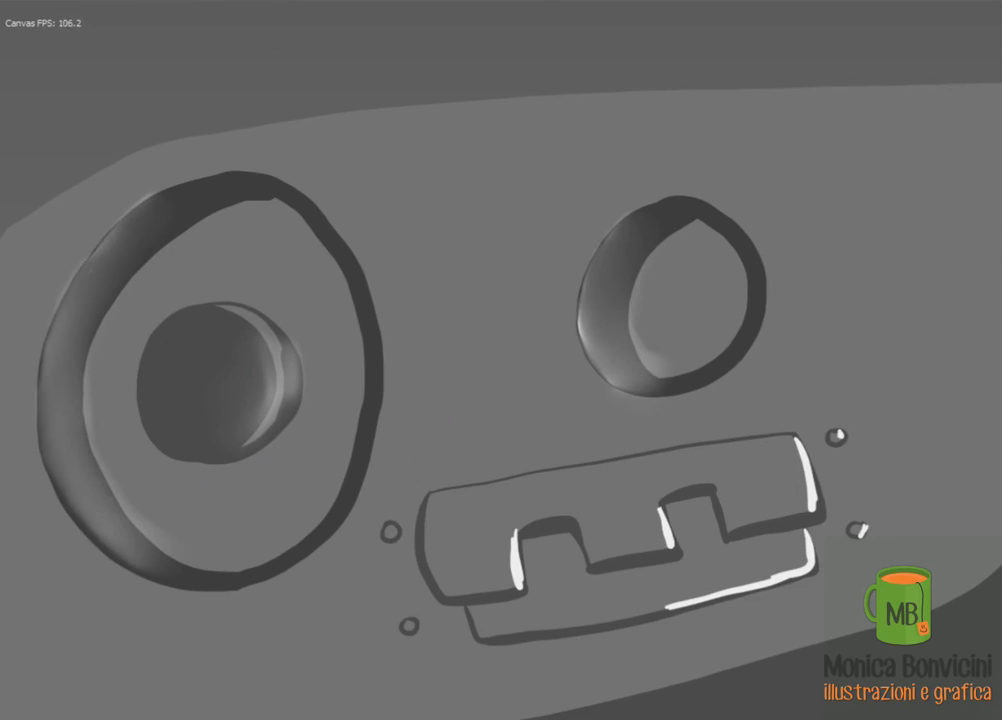
key(ctrl+z)
mouse_move(97, 421)
mouse_down()
mouse_move(148, 523)
mouse_move(76, 423)
mouse_move(98, 331)
mouse_up()
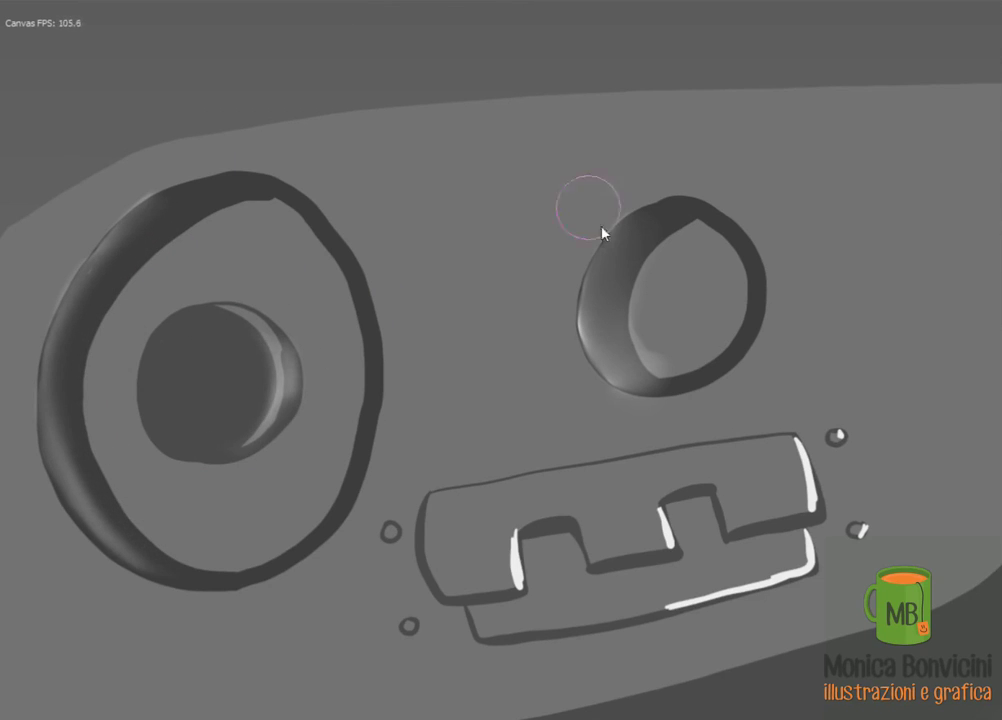
drag(653, 259, 638, 353)
drag(685, 400, 301, 285)
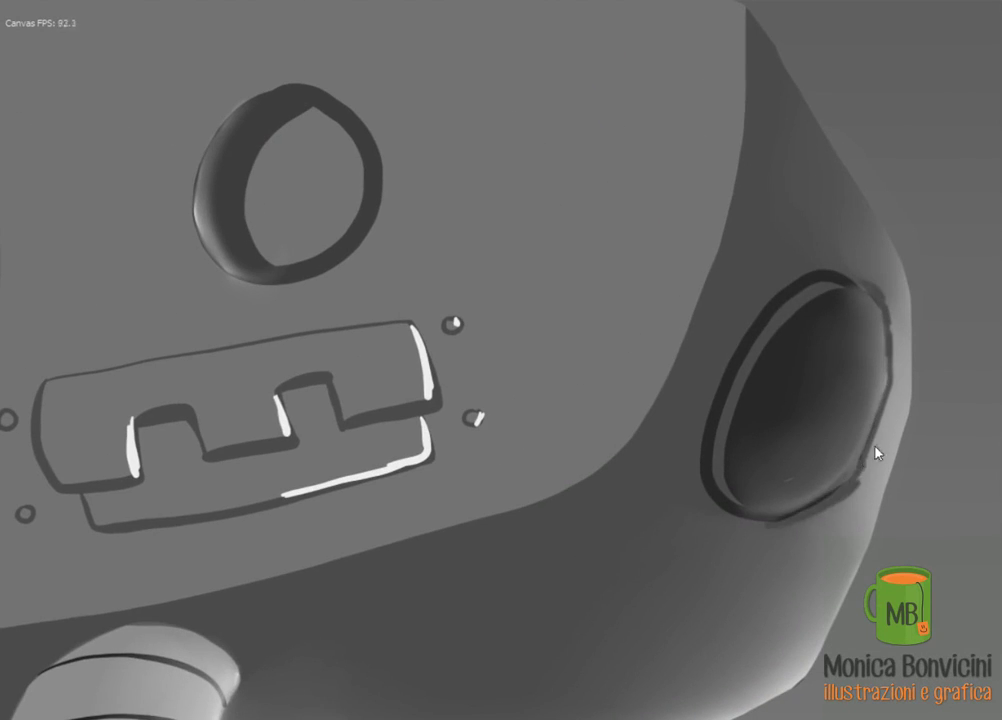
Soften the bright highlight at the hand's dark tip with soft light shading
scroll(876, 453, down, 2)
scroll(800, 429, down, 5)
scroll(677, 324, up, 6)
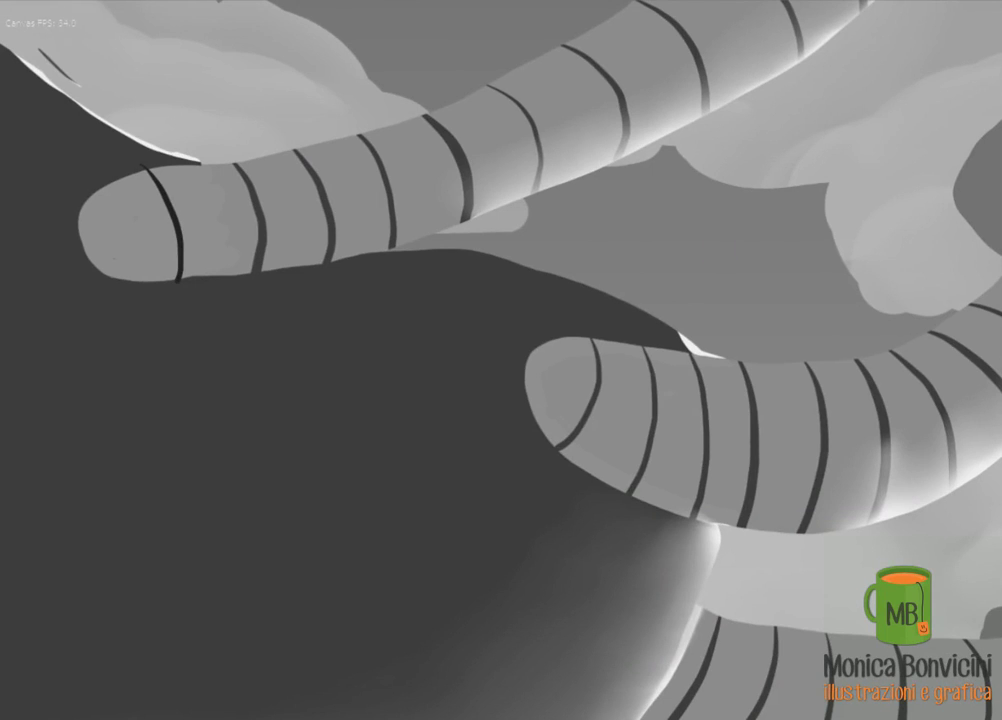
scroll(539, 293, up, 3)
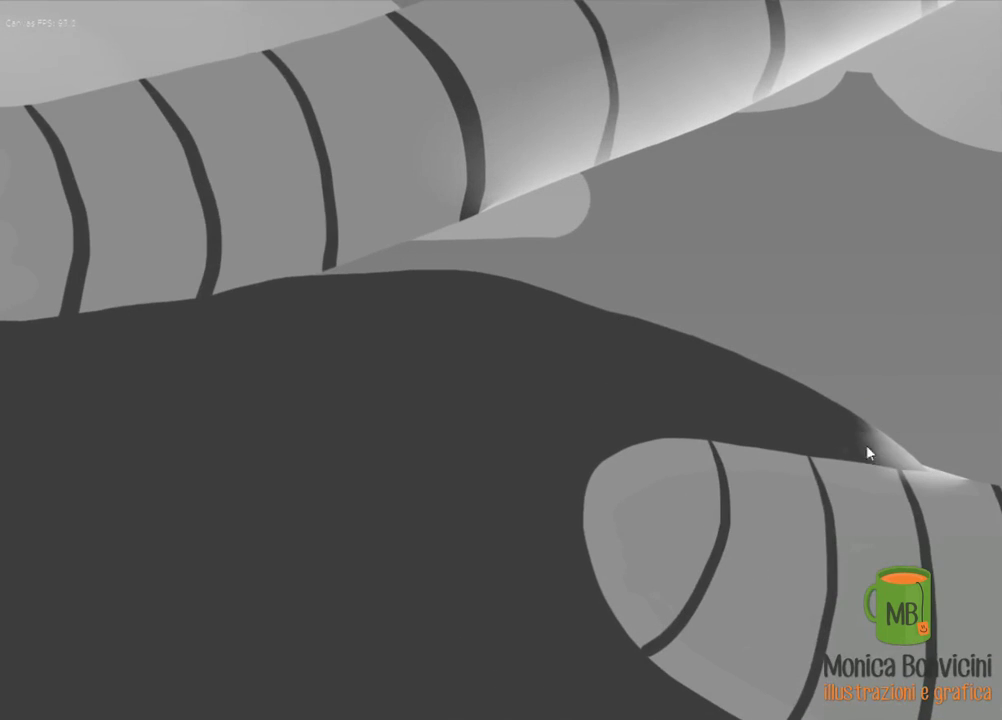
drag(826, 428, 951, 503)
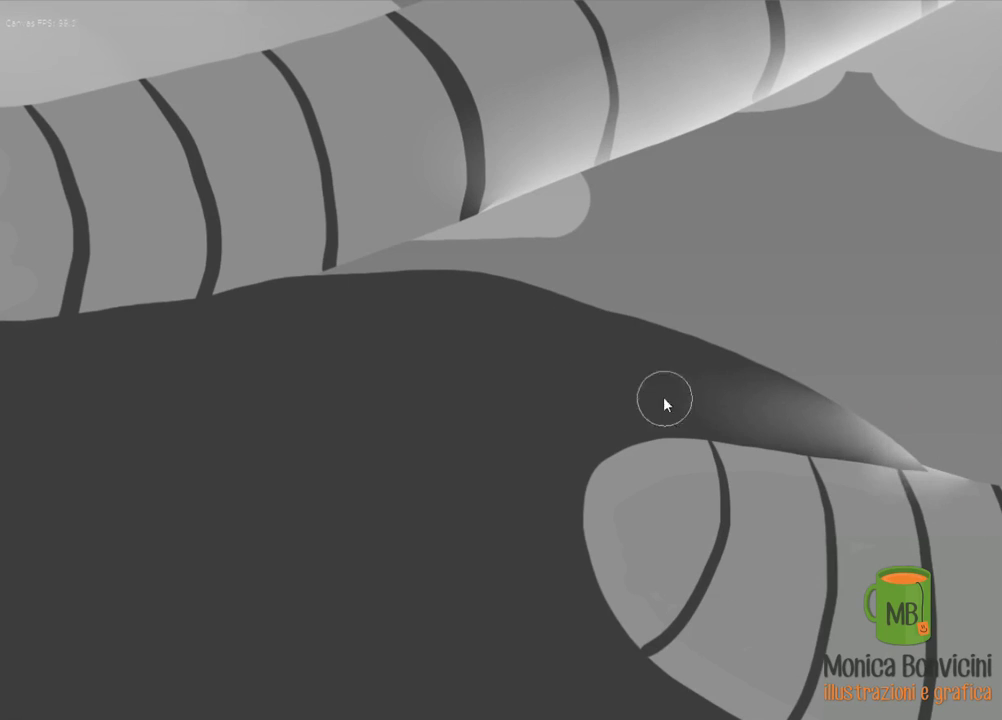
mouse_move(667, 400)
mouse_down()
mouse_move(522, 412)
mouse_move(860, 409)
mouse_up()
mouse_move(365, 382)
mouse_down()
mouse_move(418, 403)
mouse_move(416, 385)
mouse_move(670, 522)
mouse_up()
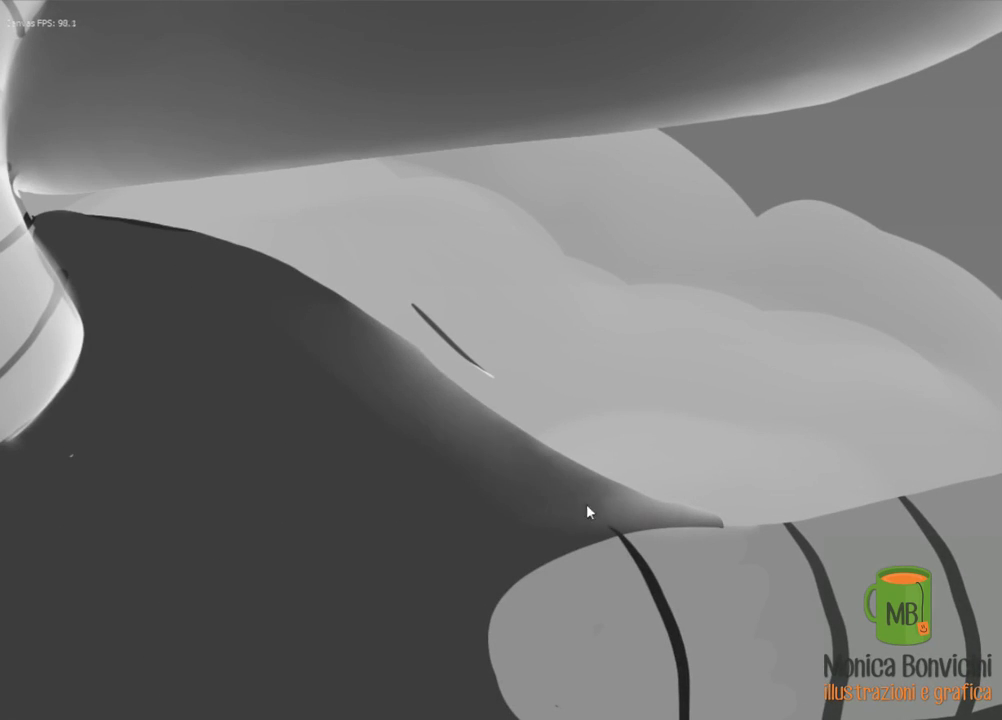
drag(588, 512, 538, 477)
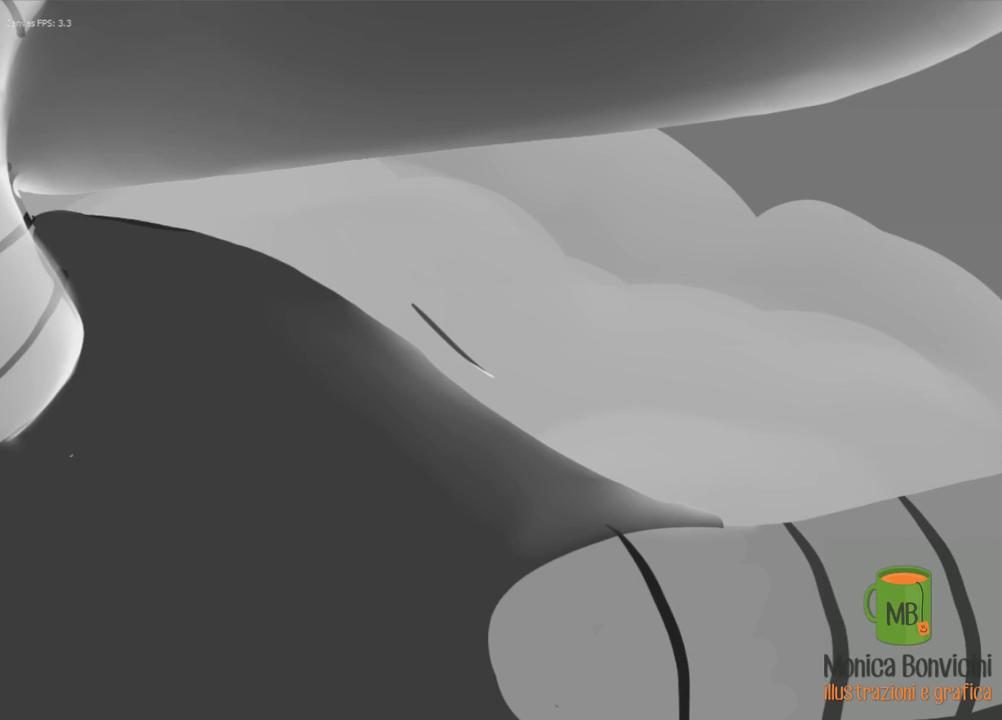
Blend the white stripes on the fingertips, knuckle band, pinky and wrist into soft shading
scroll(630, 460, down, 5)
scroll(655, 282, down, 3)
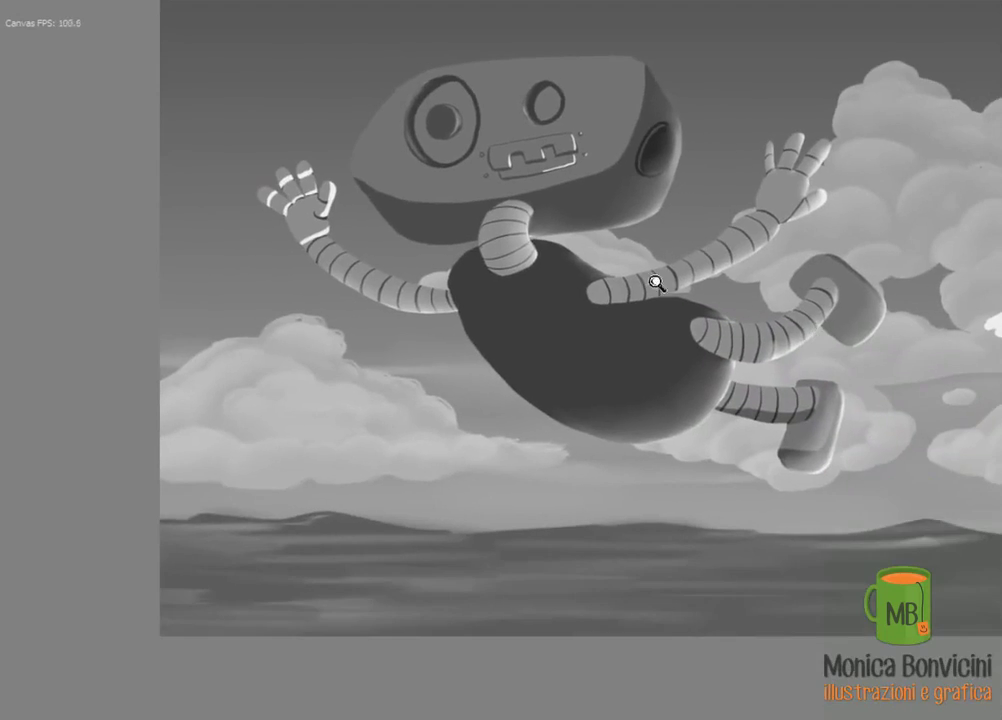
scroll(655, 282, up, 6)
drag(512, 330, 832, 375)
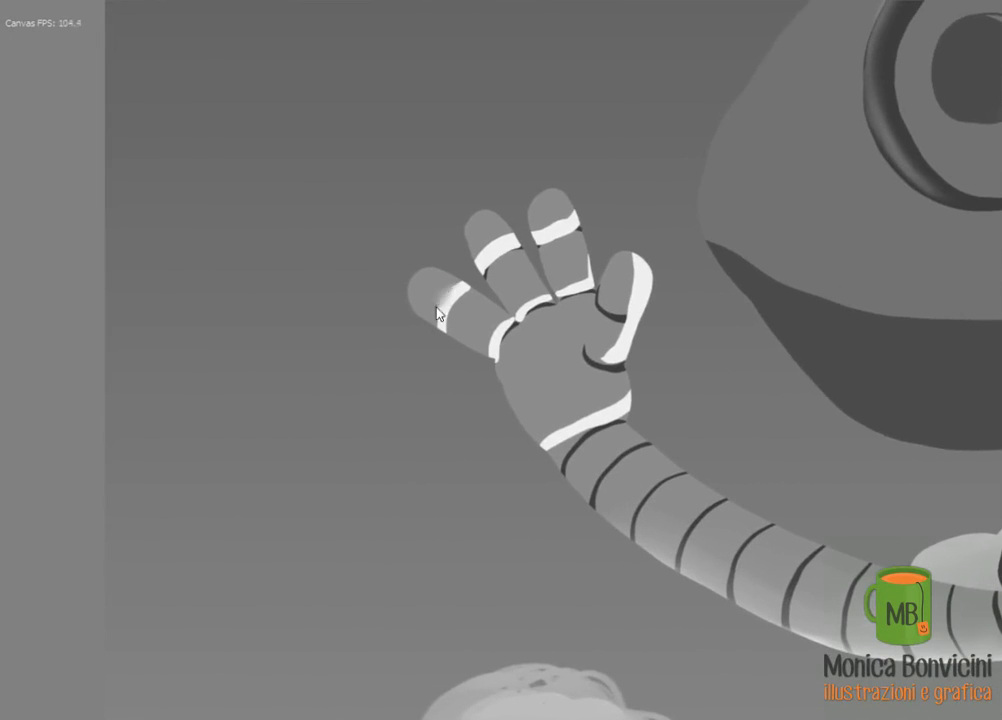
drag(505, 238, 477, 262)
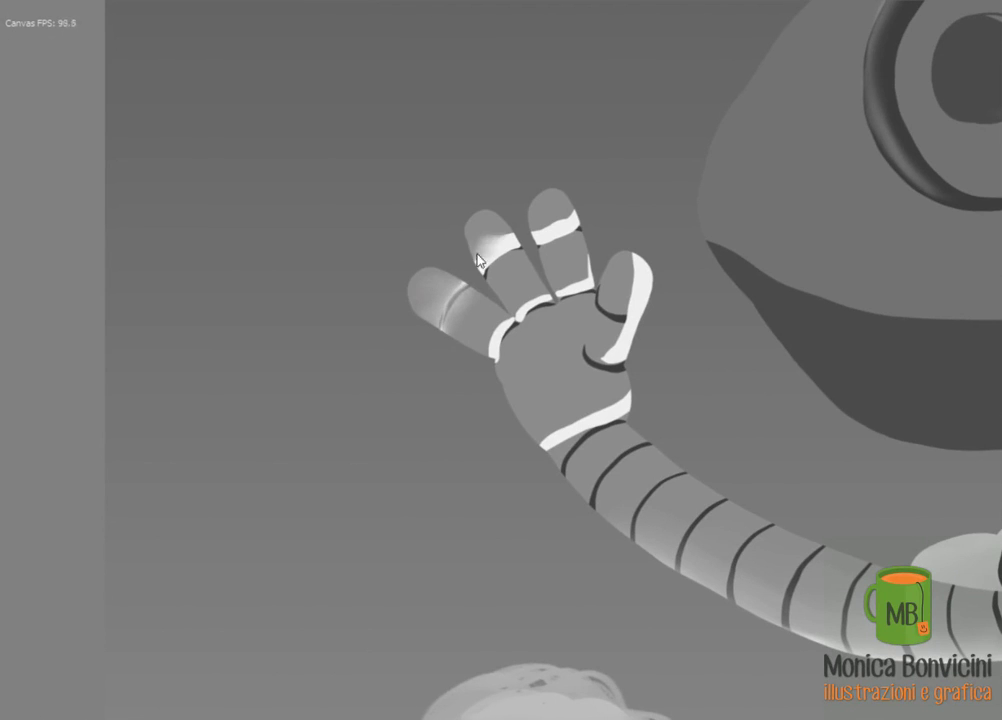
mouse_move(519, 313)
mouse_down()
mouse_move(517, 285)
mouse_move(495, 340)
mouse_move(503, 365)
mouse_up()
mouse_move(548, 245)
mouse_down()
mouse_move(563, 228)
mouse_move(572, 290)
mouse_up()
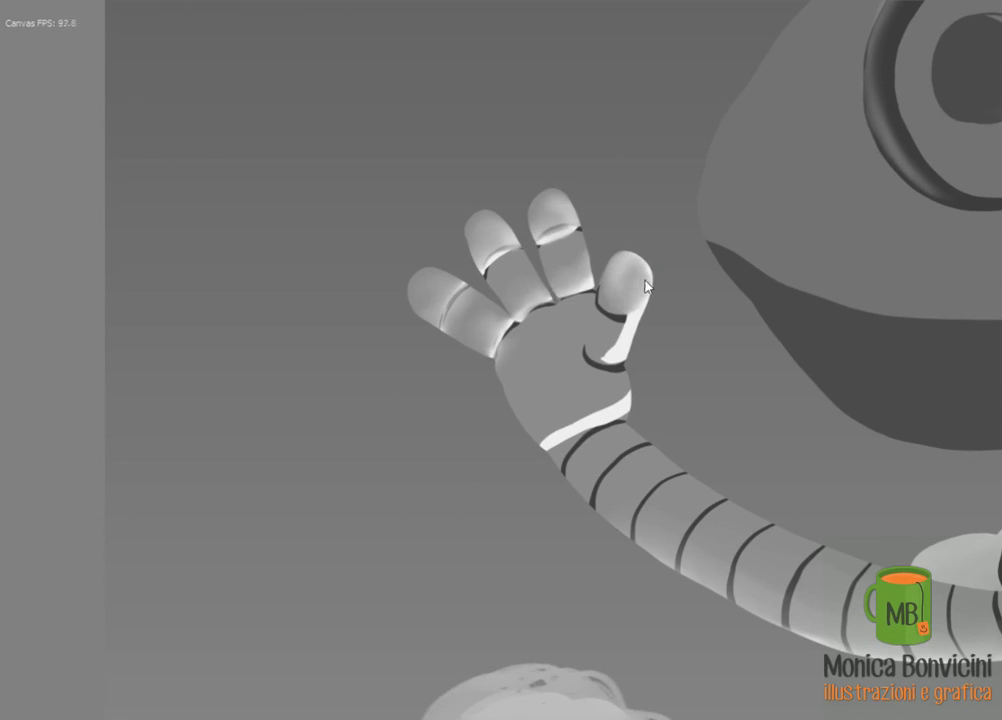
mouse_move(626, 326)
mouse_down()
mouse_move(608, 358)
mouse_move(623, 389)
mouse_move(545, 443)
mouse_up()
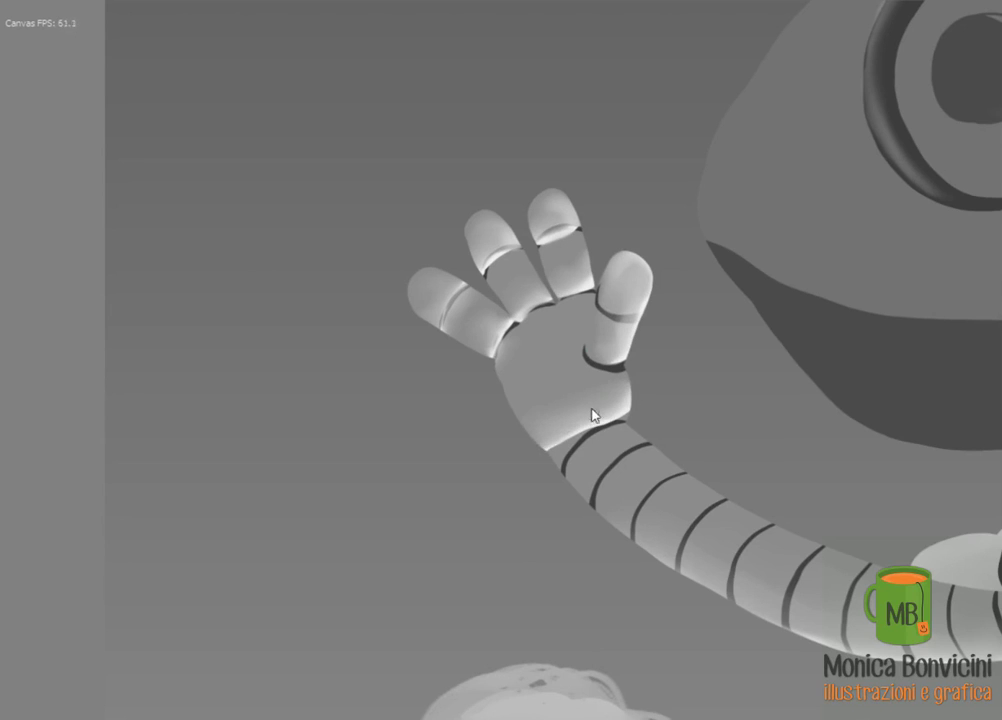
scroll(590, 416, down, 5)
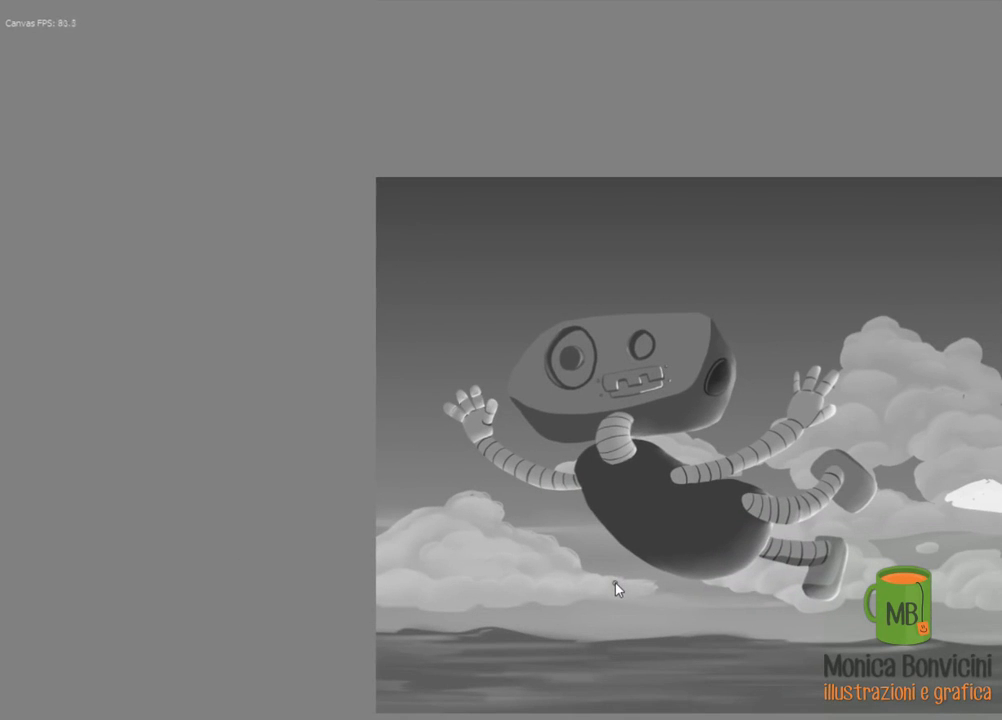
Soften the old white highlights on the mouth plate's notch, right edge and bolts
scroll(595, 539, up, 5)
scroll(537, 284, up, 5)
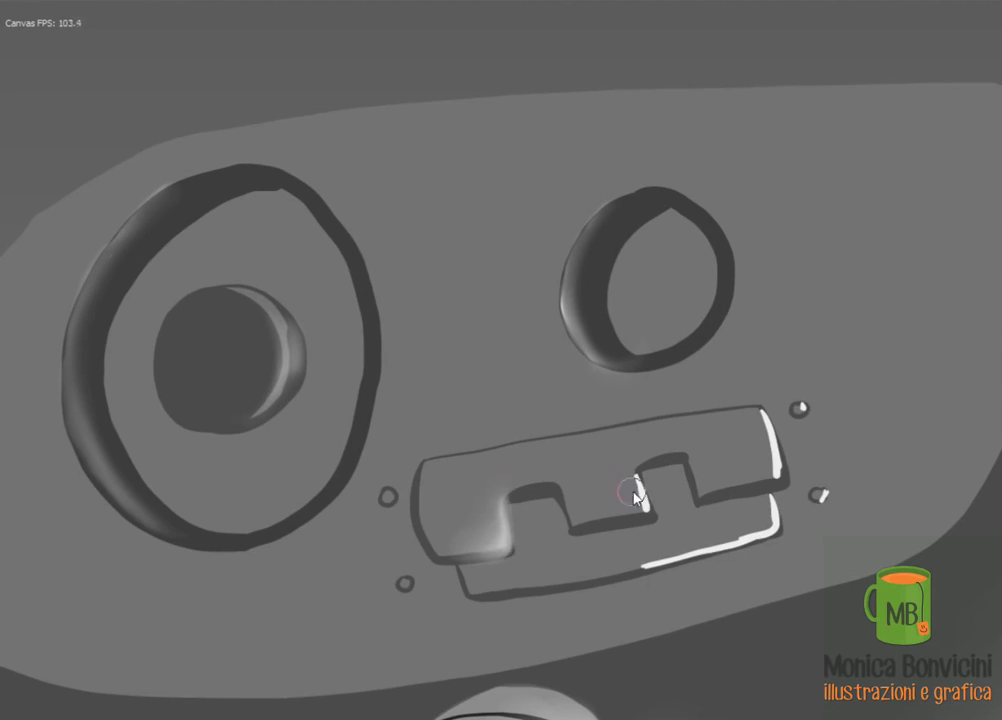
drag(636, 478, 640, 515)
mouse_move(766, 414)
mouse_down()
mouse_move(765, 478)
mouse_move(605, 578)
mouse_up()
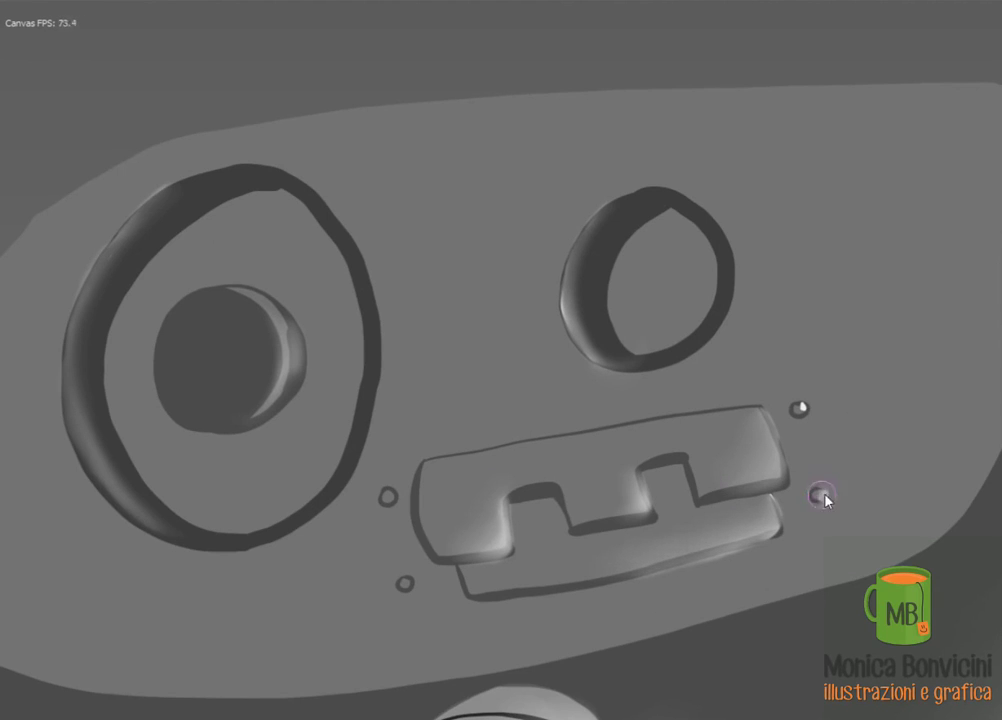
drag(823, 494, 818, 497)
drag(801, 407, 798, 410)
Paint thin white highlights along the mouth notches' edges and smudge them soft
mouse_move(512, 493)
mouse_down()
mouse_move(553, 484)
mouse_move(470, 552)
mouse_up()
drag(640, 462, 688, 457)
drag(590, 525, 650, 512)
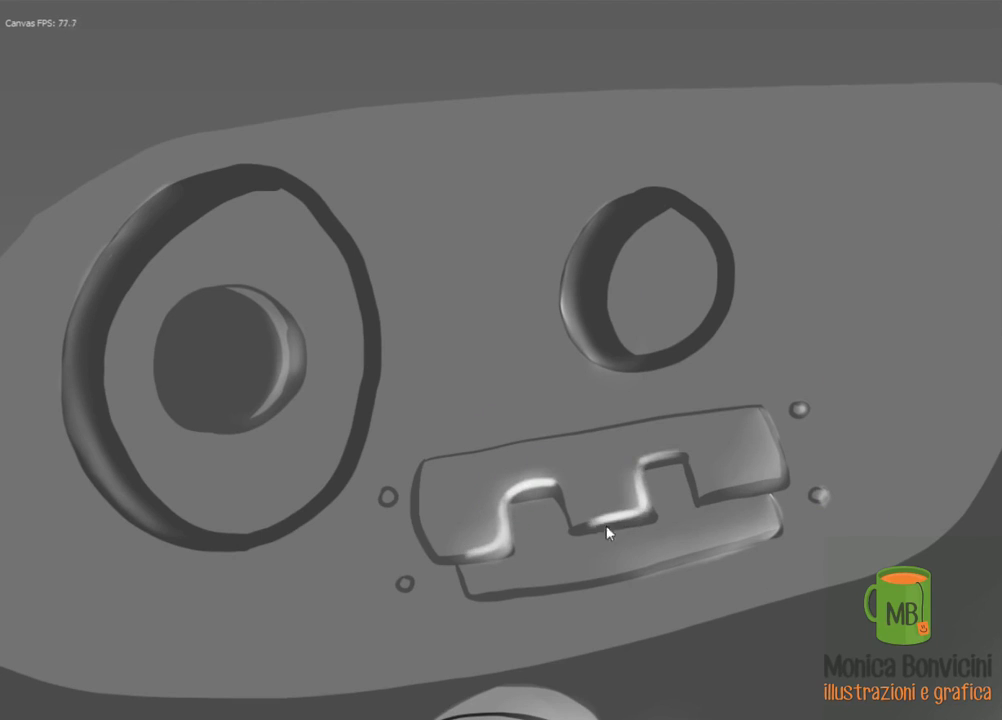
mouse_move(778, 440)
mouse_down()
mouse_move(783, 484)
mouse_move(722, 494)
mouse_up()
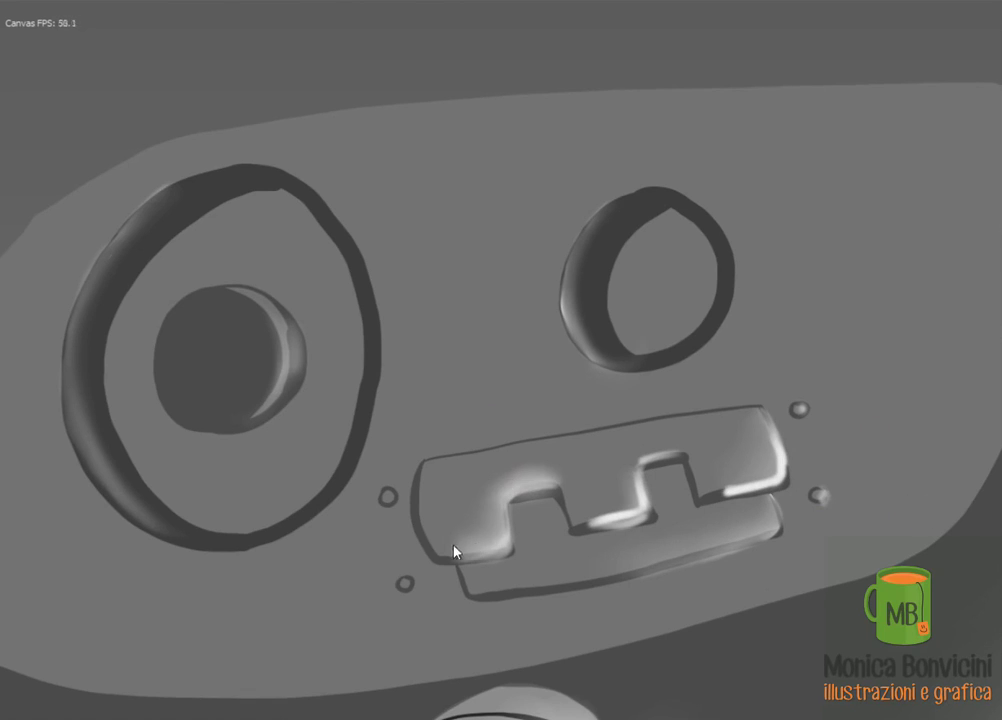
mouse_move(500, 498)
mouse_down()
mouse_move(550, 474)
mouse_move(577, 526)
mouse_move(588, 505)
mouse_move(635, 526)
mouse_up()
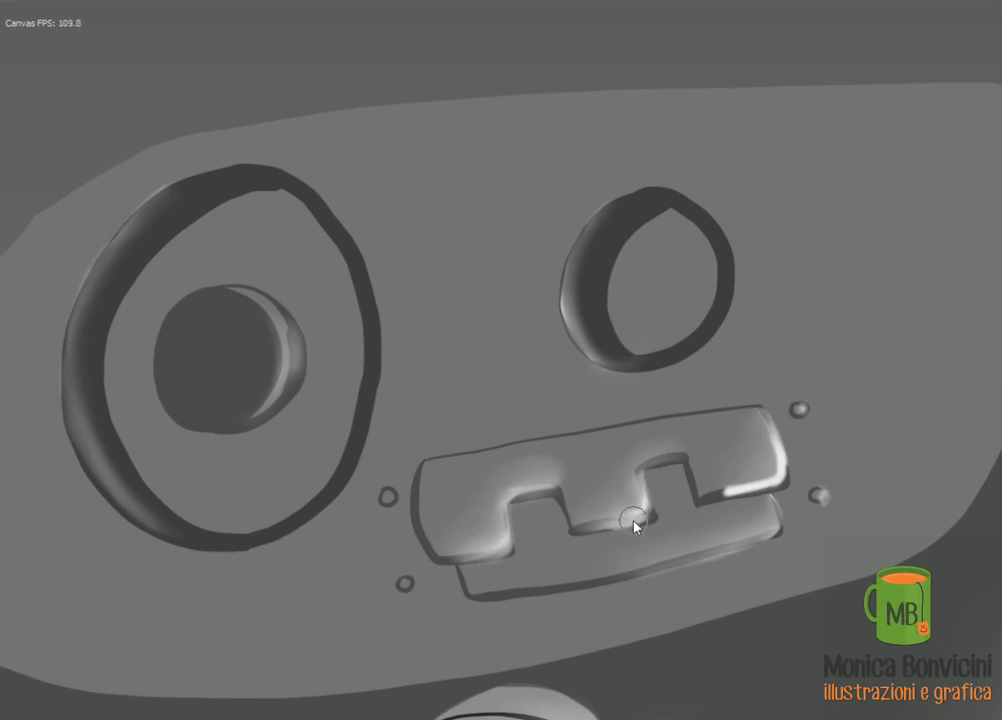
drag(766, 477, 712, 482)
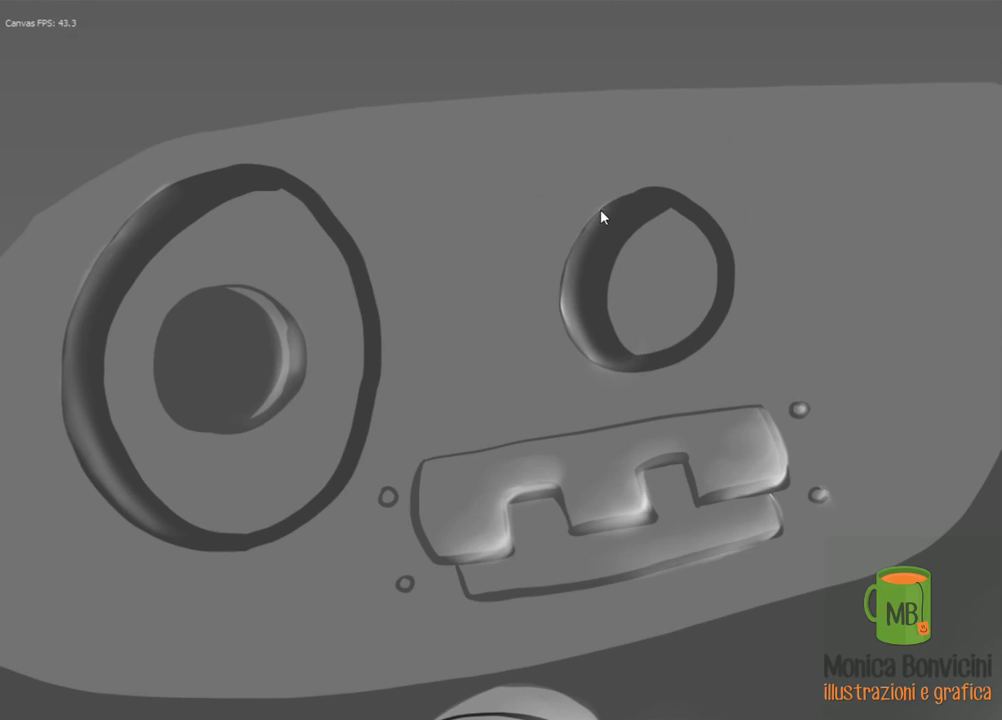
Add thin white rims to the eye rings, the inner knob and the mouth tab's lower edges
drag(565, 323, 610, 362)
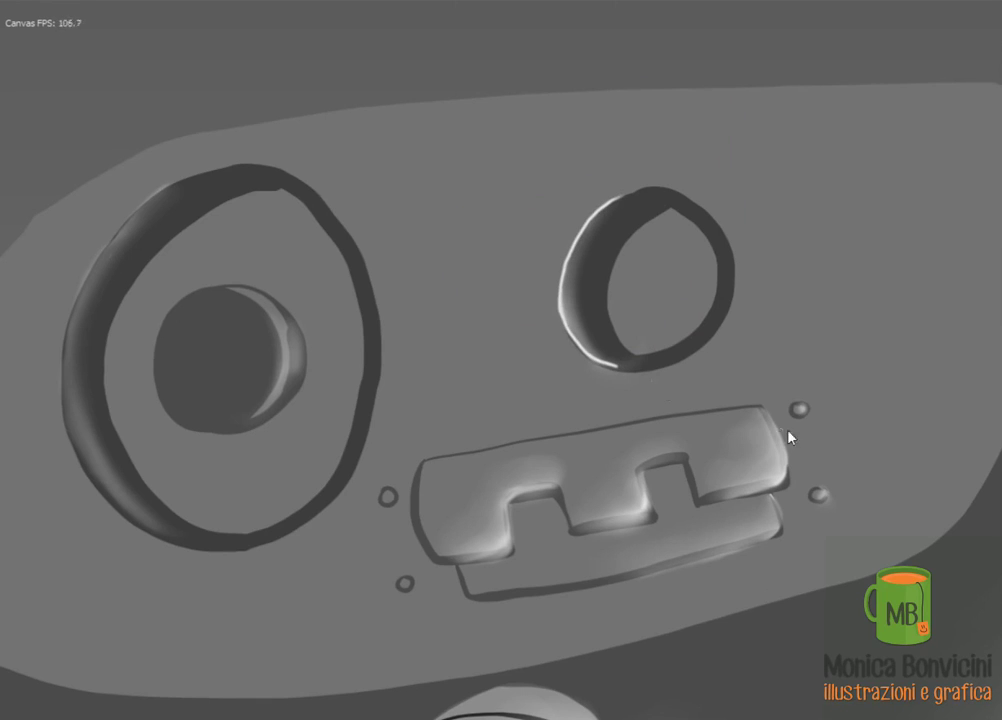
drag(174, 205, 116, 238)
key(ctrl+z)
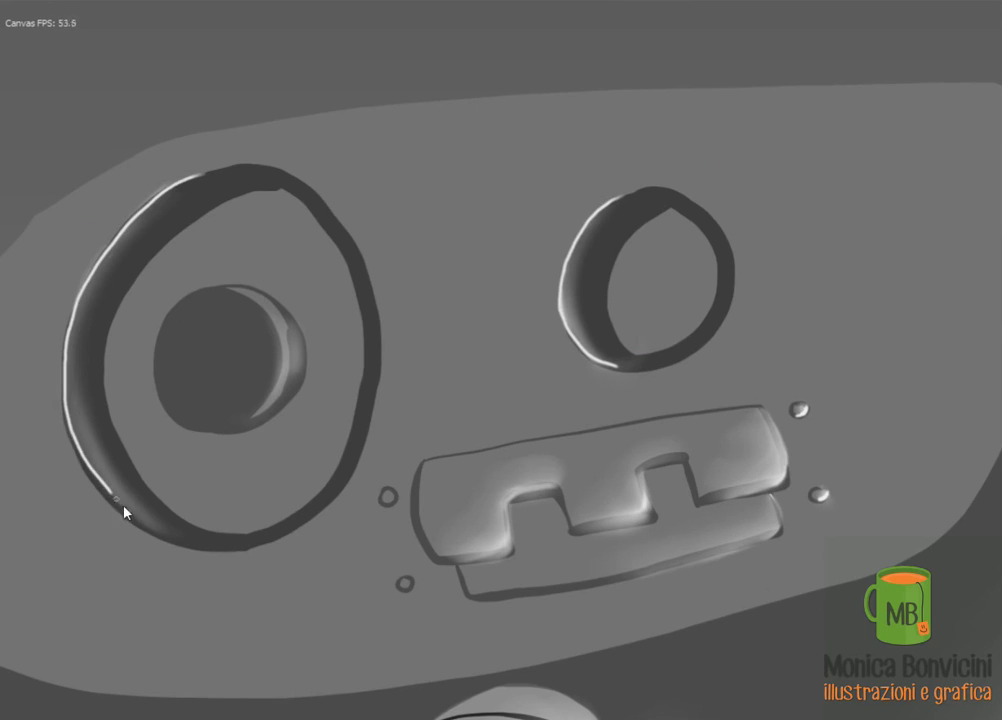
drag(70, 430, 115, 505)
mouse_move(239, 295)
mouse_down()
mouse_move(280, 353)
mouse_move(234, 430)
mouse_up()
drag(273, 300, 290, 415)
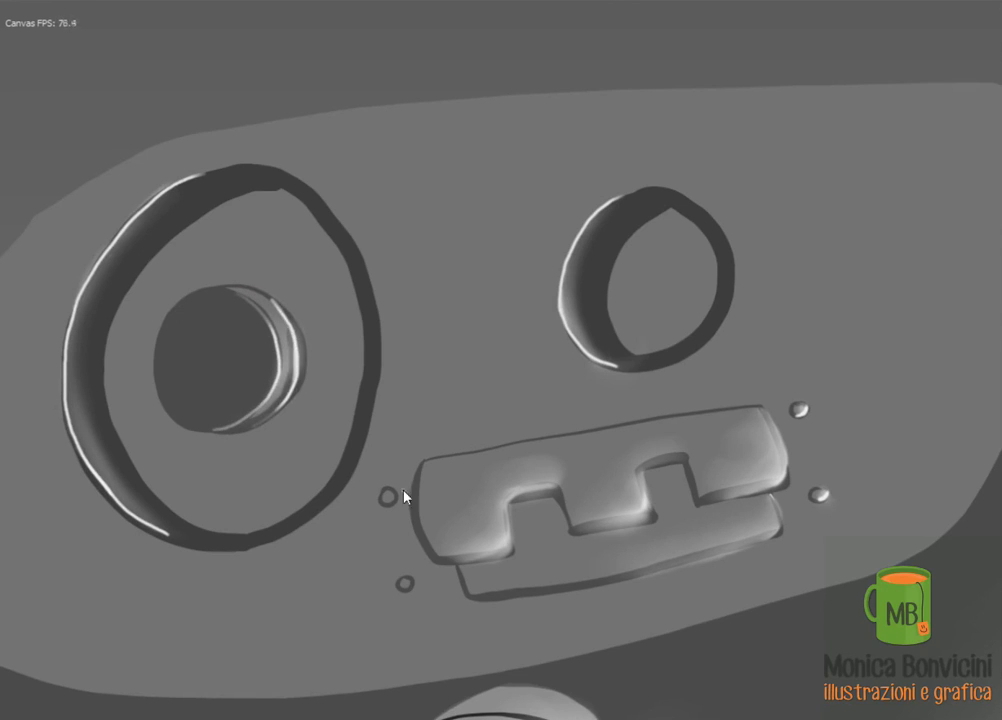
drag(470, 558, 512, 551)
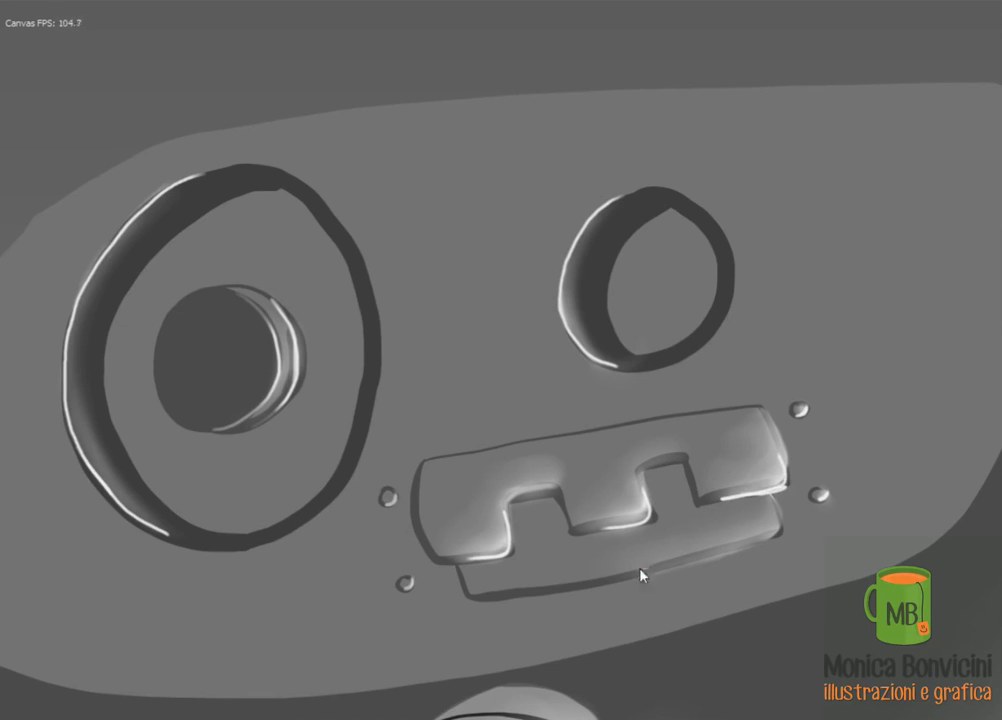
drag(722, 498, 790, 491)
scroll(797, 487, down, 5)
Paint thin white rims on the ear ring's lower edge, the head's right side and the chin
scroll(342, 286, up, 5)
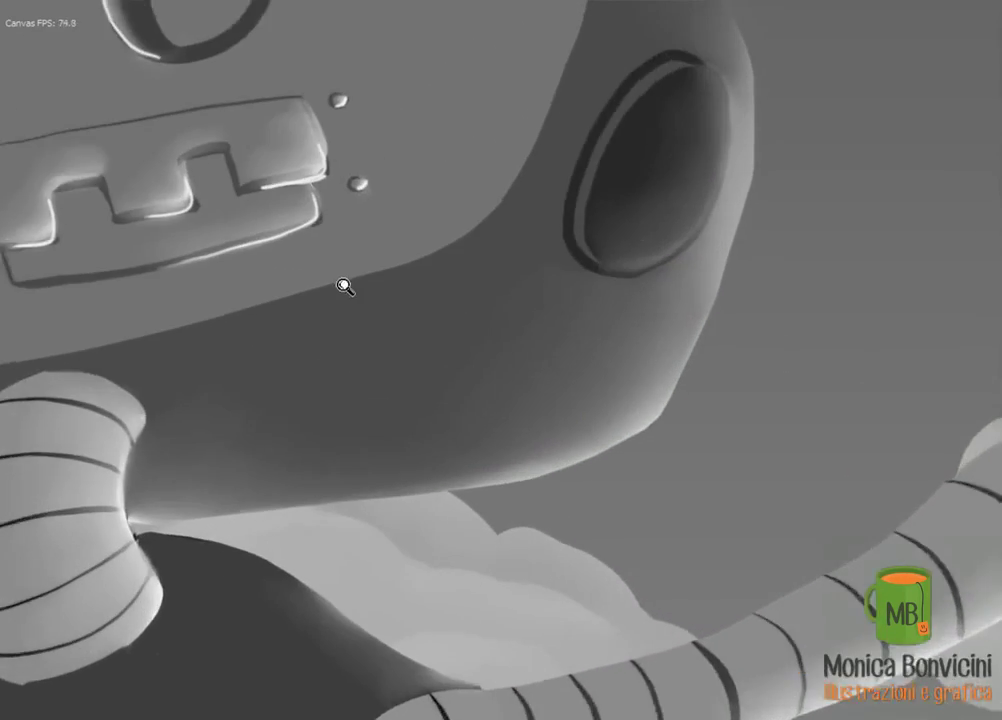
mouse_move(558, 498)
mouse_down()
mouse_move(576, 507)
mouse_move(664, 448)
mouse_move(682, 414)
mouse_move(615, 488)
mouse_move(552, 487)
mouse_move(577, 507)
mouse_up()
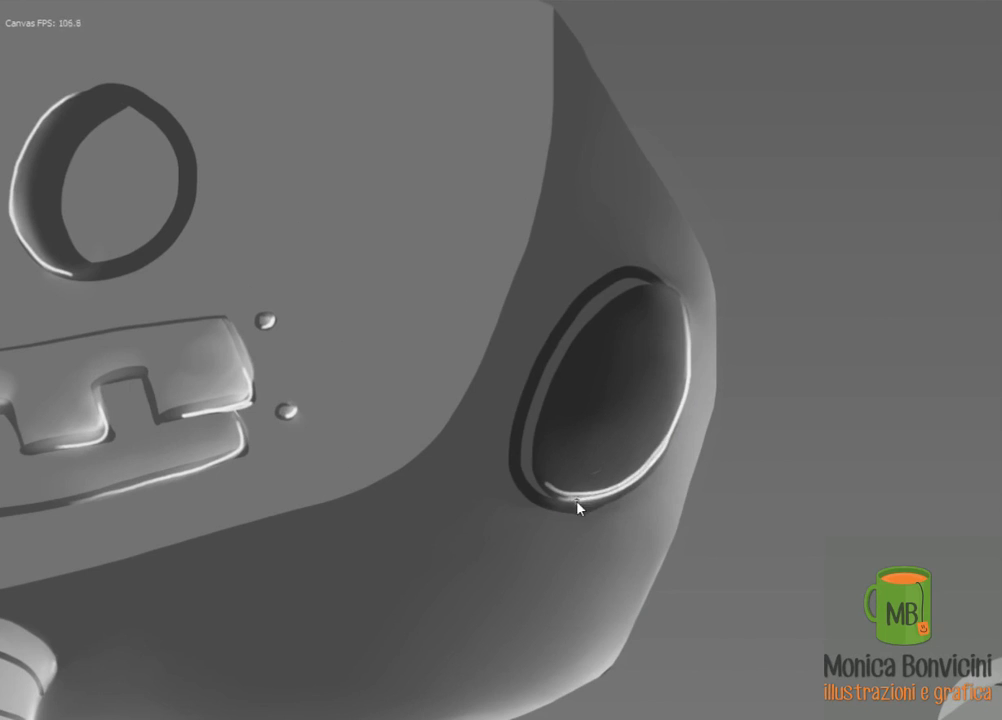
scroll(577, 507, down, 3)
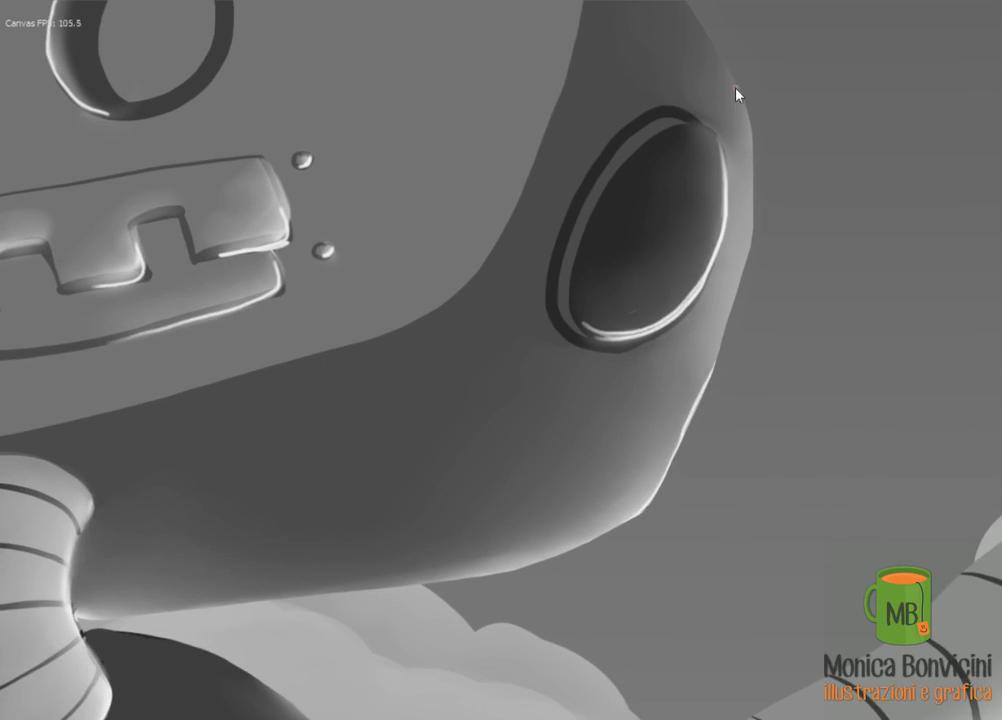
mouse_move(740, 300)
mouse_down()
mouse_move(716, 351)
mouse_move(740, 293)
mouse_up()
scroll(740, 293, left, 5)
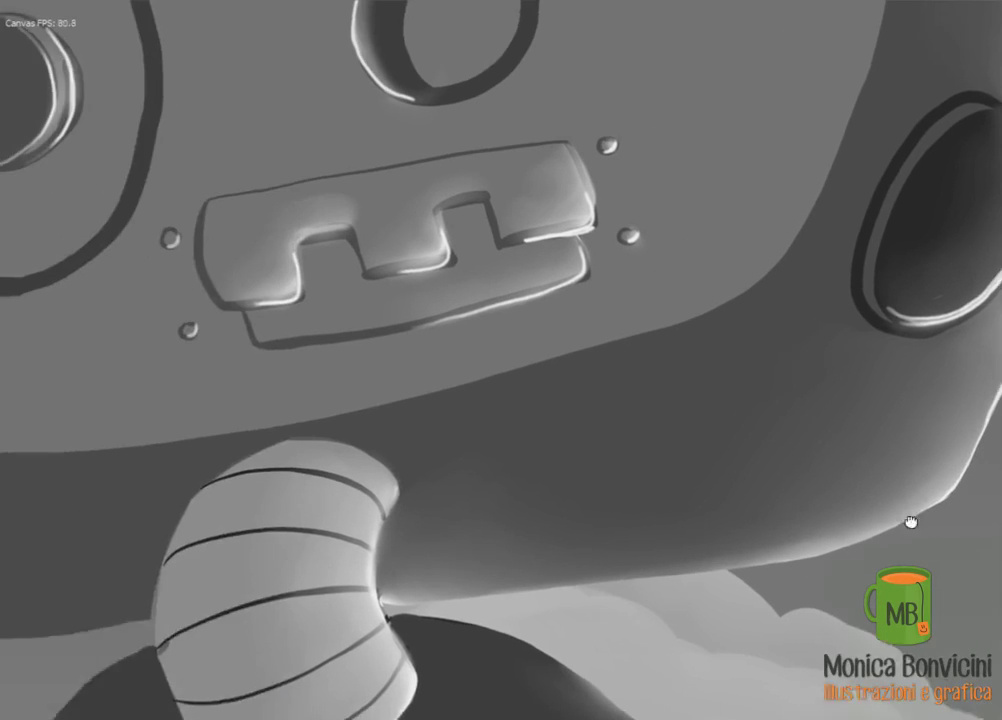
mouse_move(459, 436)
mouse_down()
mouse_move(604, 398)
mouse_move(803, 320)
mouse_move(633, 514)
mouse_up()
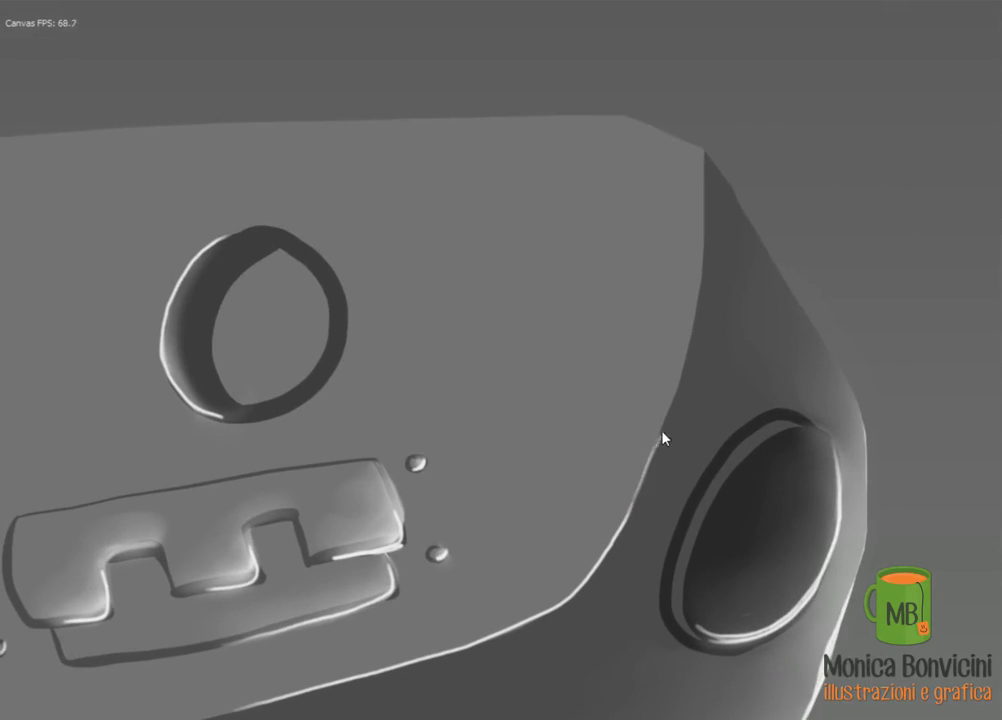
drag(660, 435, 616, 528)
mouse_move(876, 509)
mouse_down()
mouse_move(776, 490)
mouse_move(832, 432)
mouse_move(385, 537)
mouse_move(608, 510)
mouse_move(604, 528)
mouse_move(489, 502)
mouse_move(617, 487)
mouse_up()
Add a small highlight at the neck joint, then review the extended arm and raised hand
mouse_move(507, 500)
mouse_down()
mouse_move(526, 456)
mouse_move(513, 574)
mouse_up()
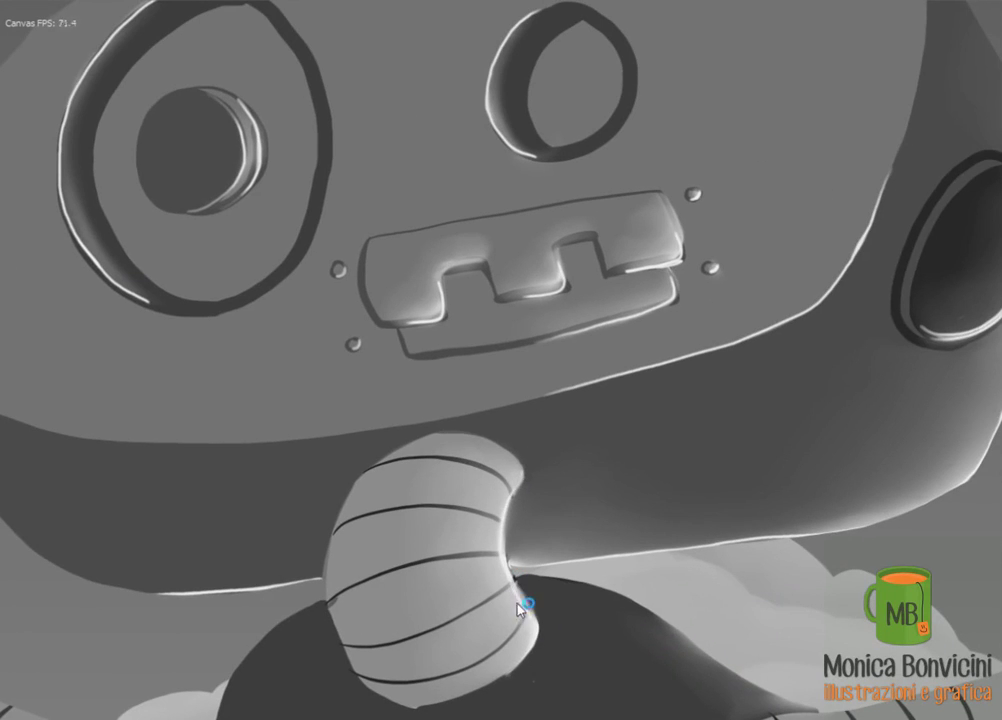
drag(507, 527, 533, 568)
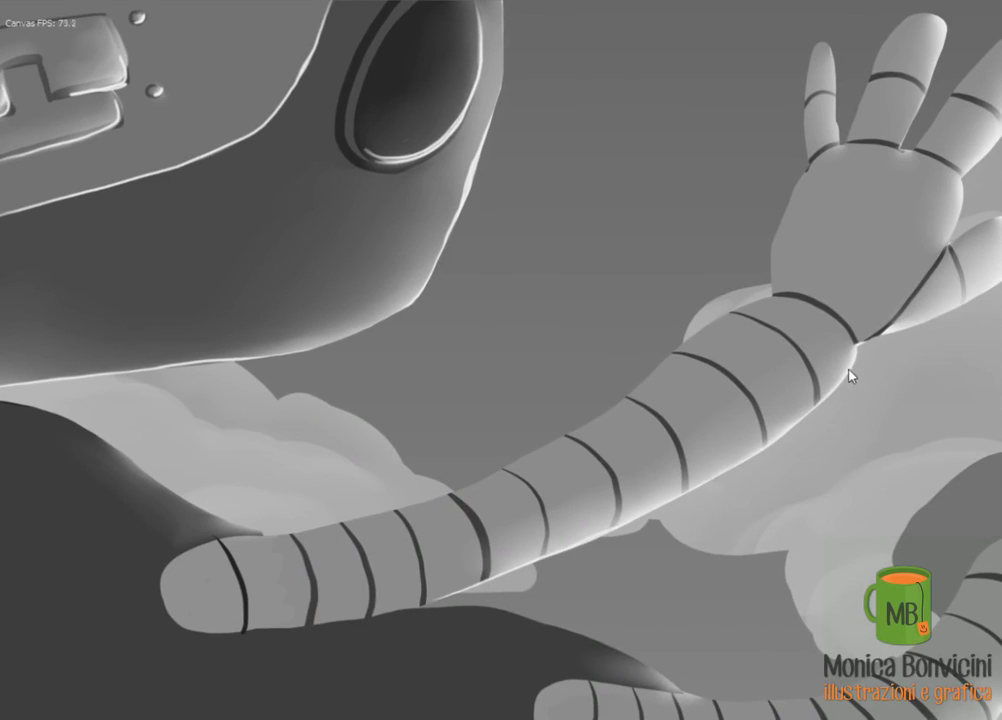
drag(849, 376, 505, 550)
drag(618, 491, 528, 546)
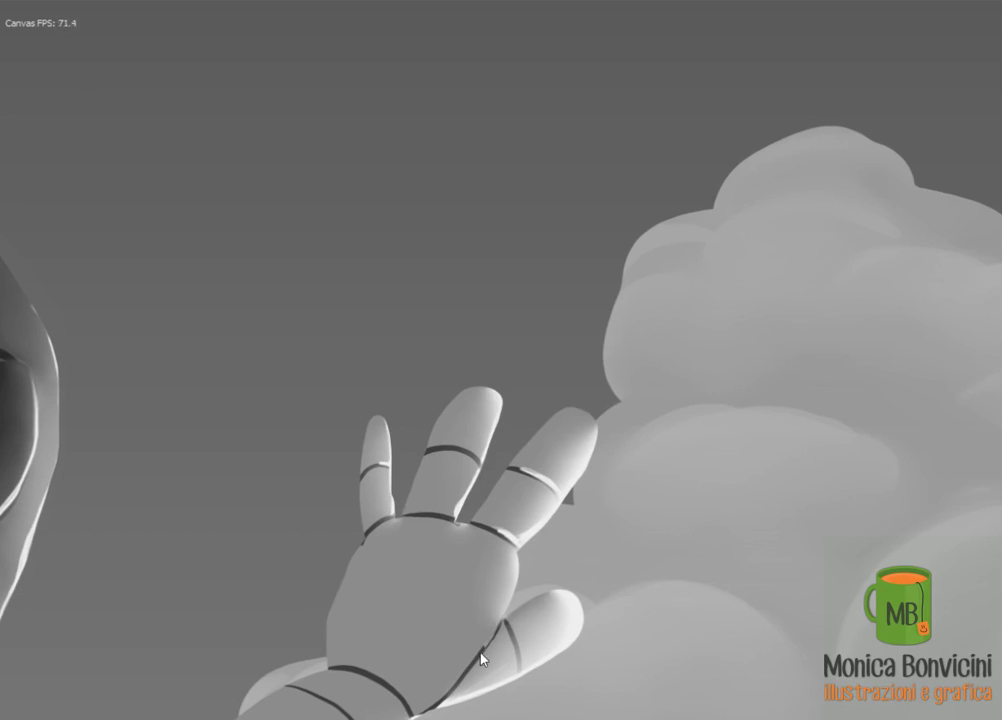
drag(495, 635, 738, 436)
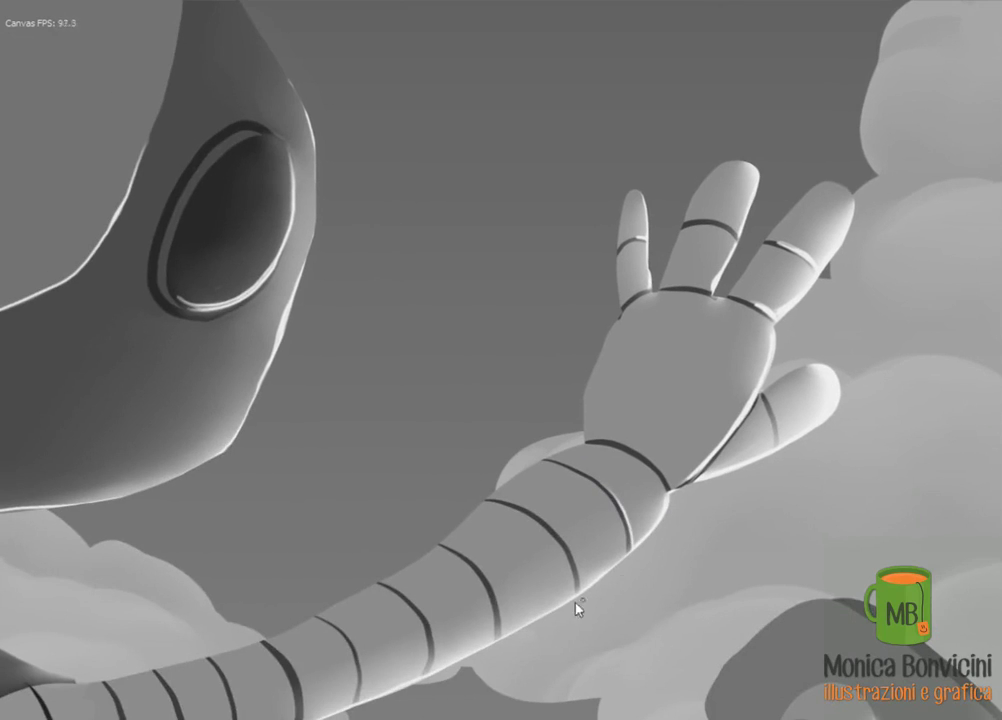
drag(503, 626, 649, 523)
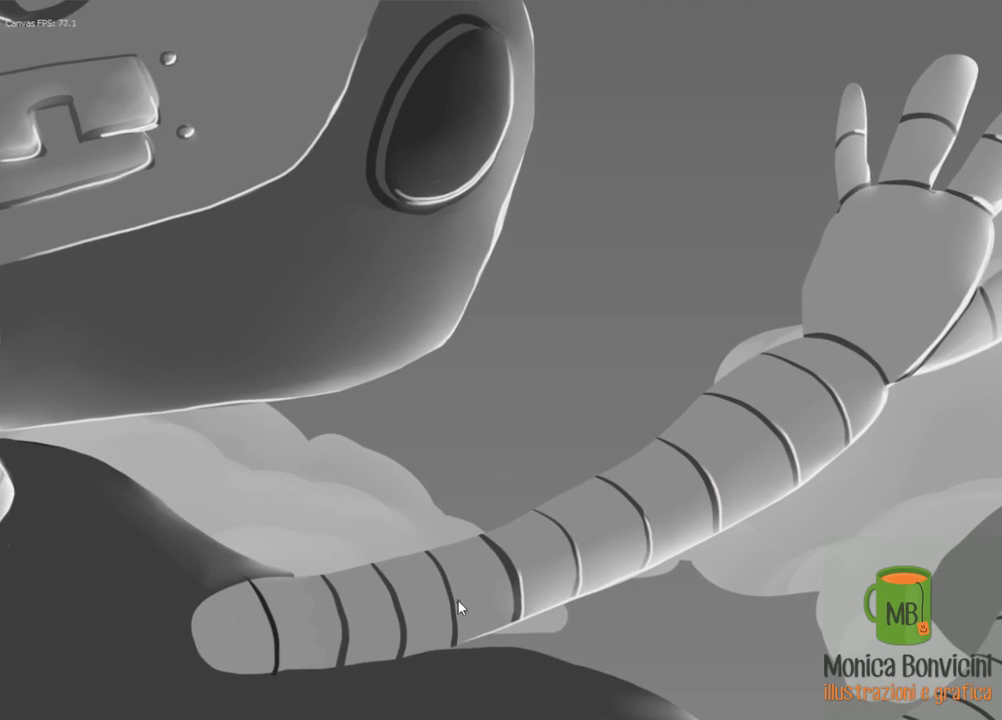
scroll(458, 655, down, 3)
scroll(503, 474, down, 3)
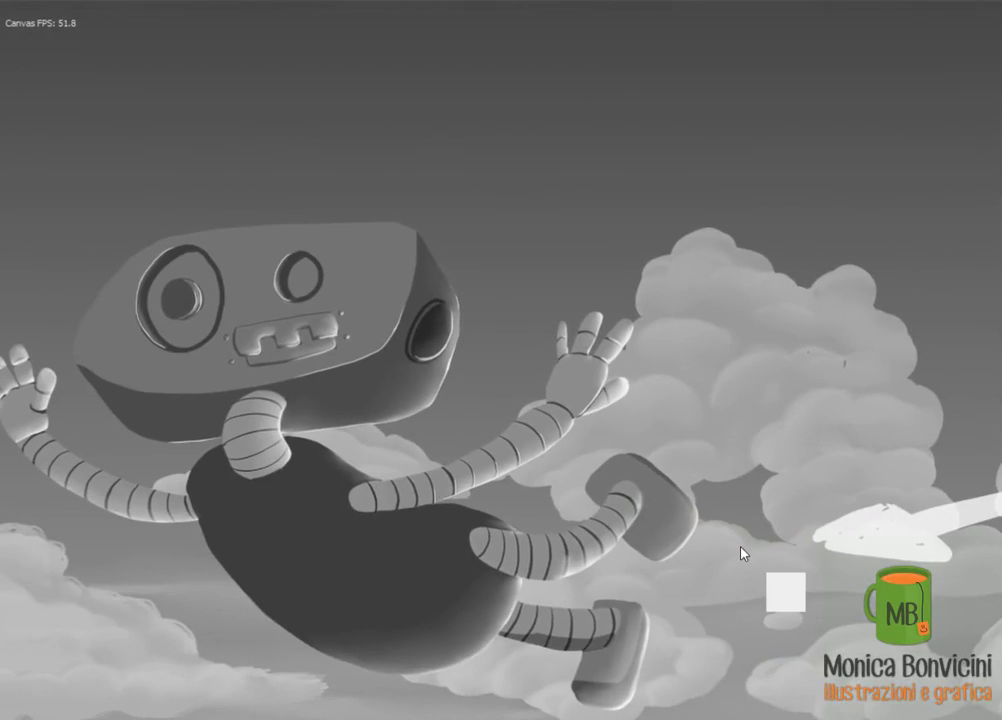
Extend the foot's corner and right-edge highlights and add thin leg and groove highlights
scroll(742, 552, up, 8)
mouse_move(735, 425)
mouse_down()
mouse_move(720, 528)
mouse_move(608, 628)
mouse_move(624, 640)
mouse_up()
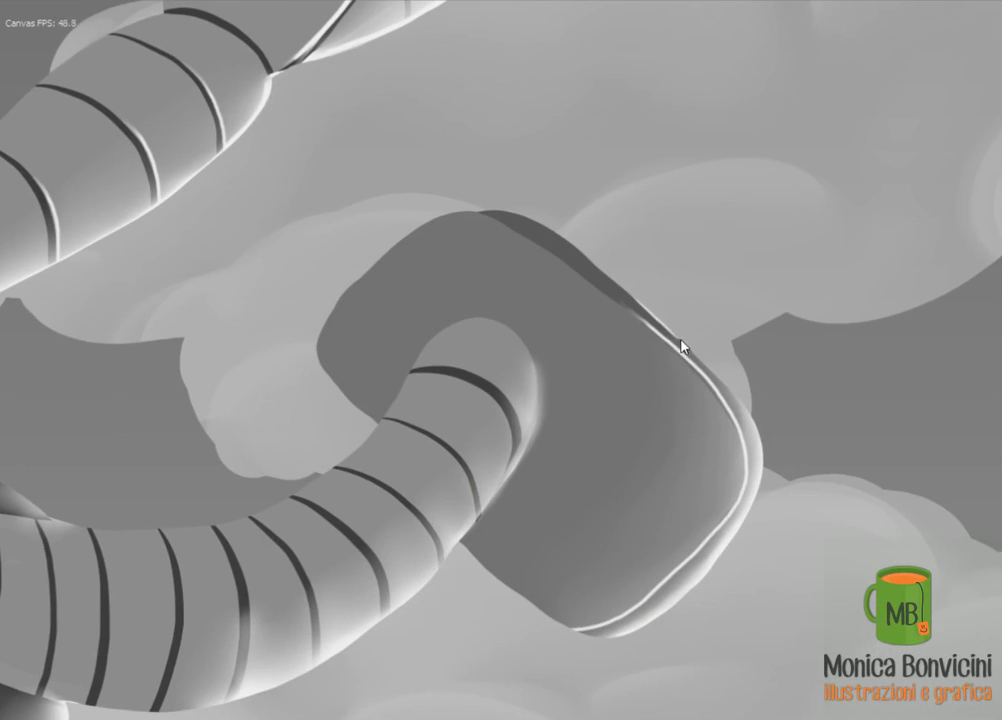
drag(632, 298, 671, 327)
drag(744, 418, 752, 447)
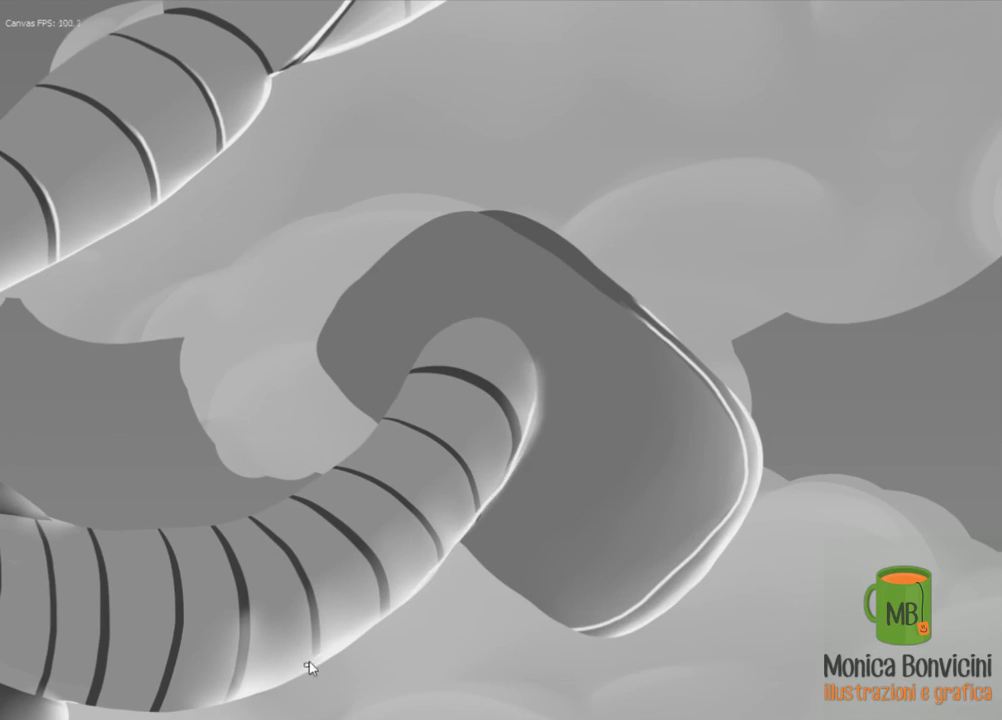
drag(472, 463, 479, 514)
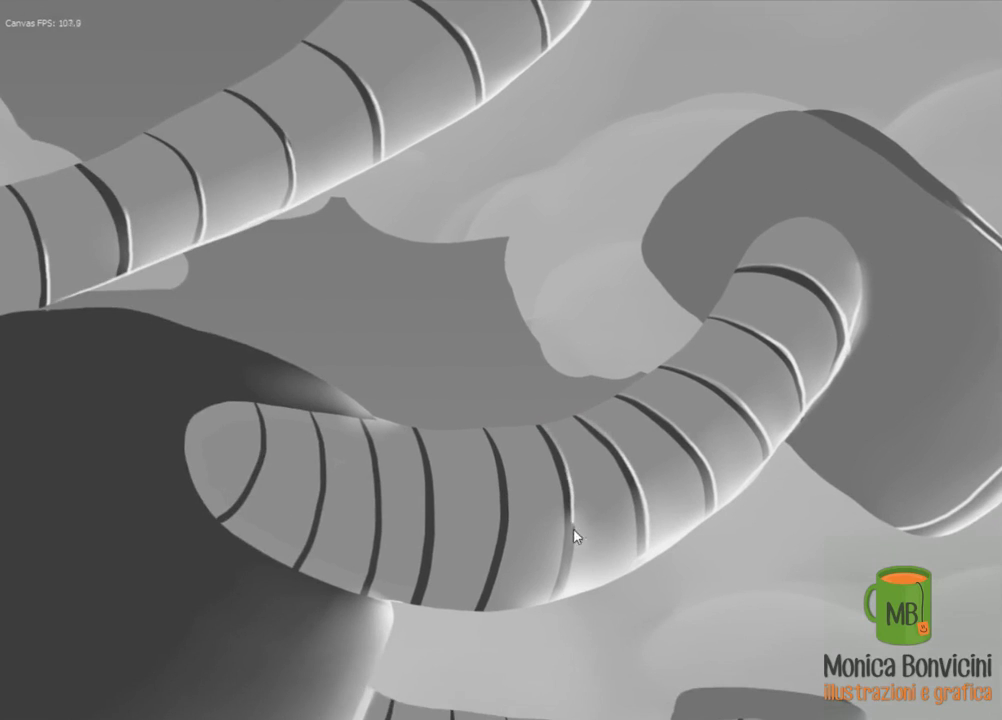
drag(505, 509, 506, 476)
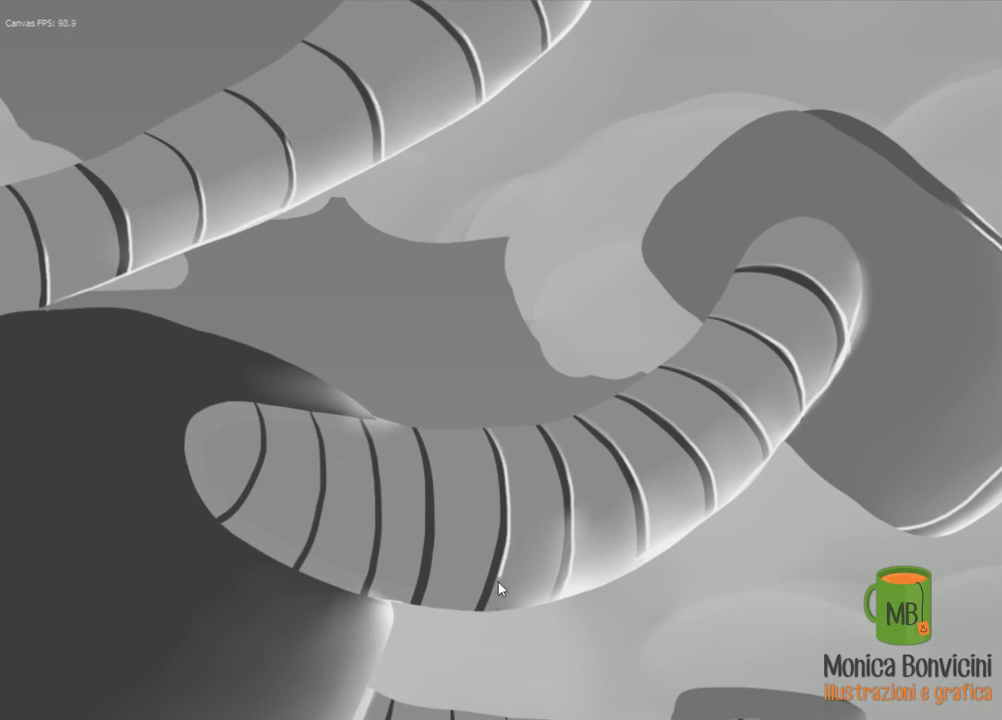
mouse_move(437, 543)
mouse_down()
mouse_move(505, 540)
mouse_move(321, 398)
mouse_up()
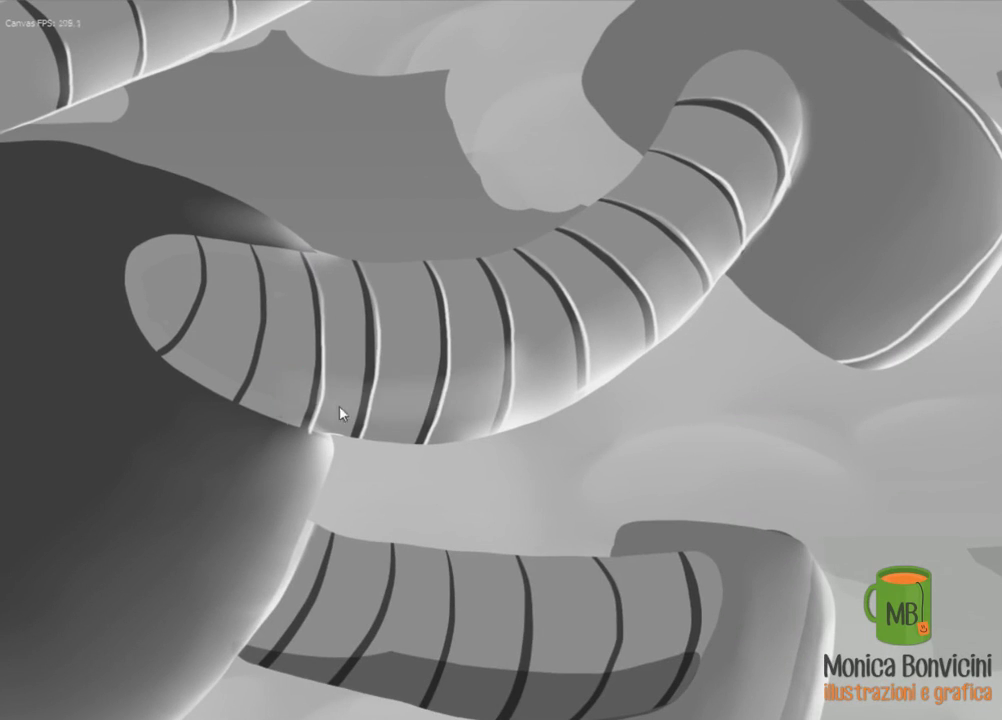
drag(838, 346, 603, 366)
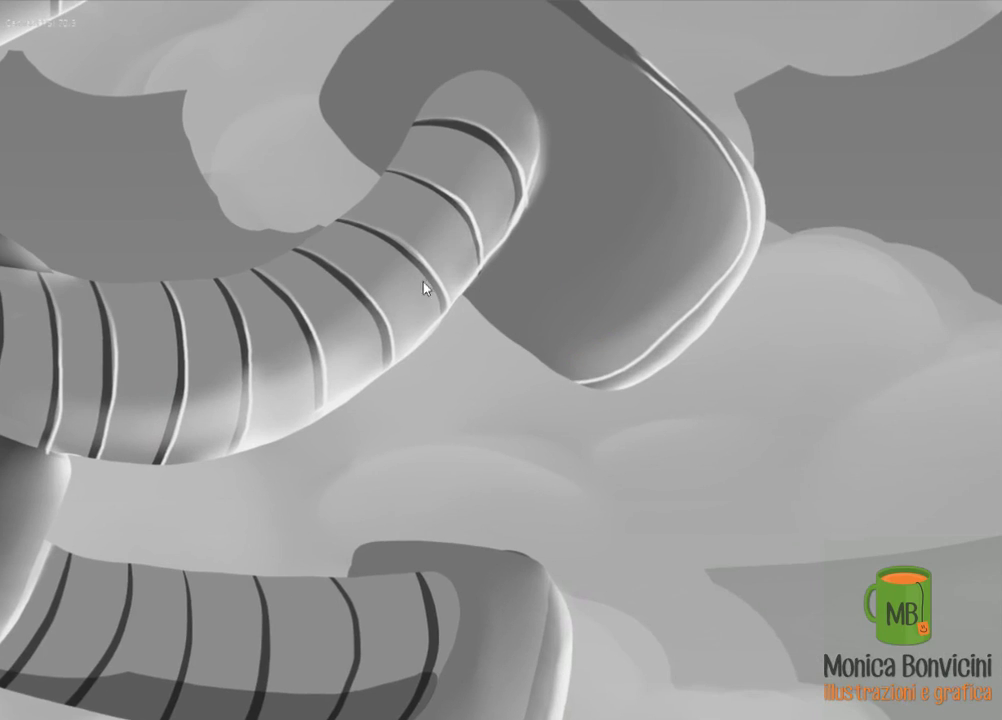
scroll(380, 210, up, 5)
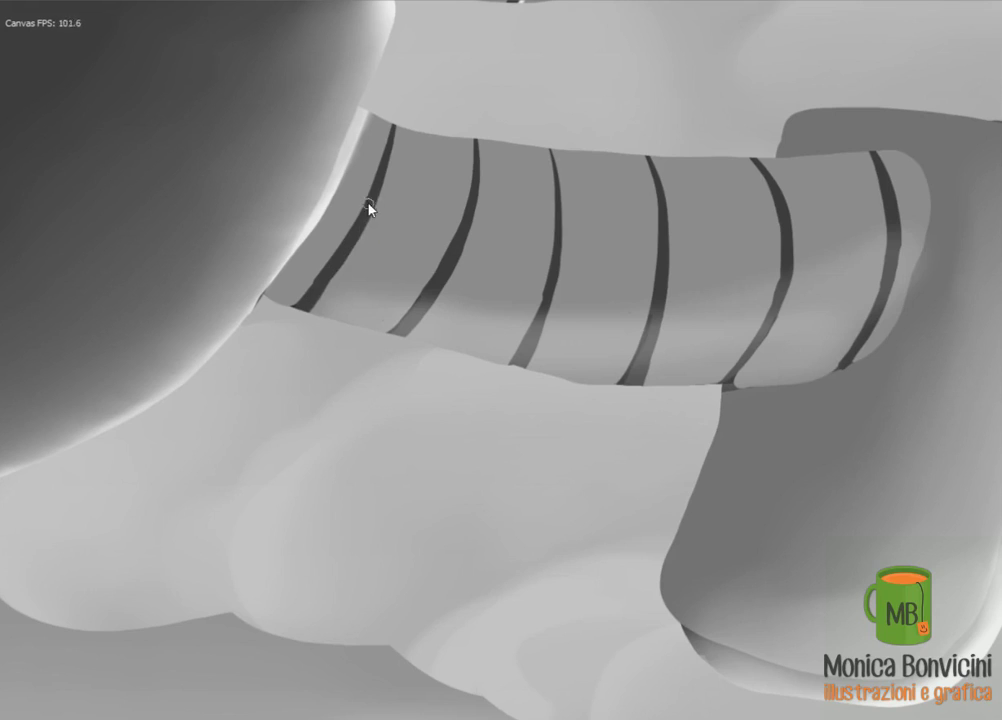
Try light highlights along the leg stripes, then undo them to start over
drag(371, 195, 298, 302)
key(ctrl+z)
drag(476, 135, 466, 213)
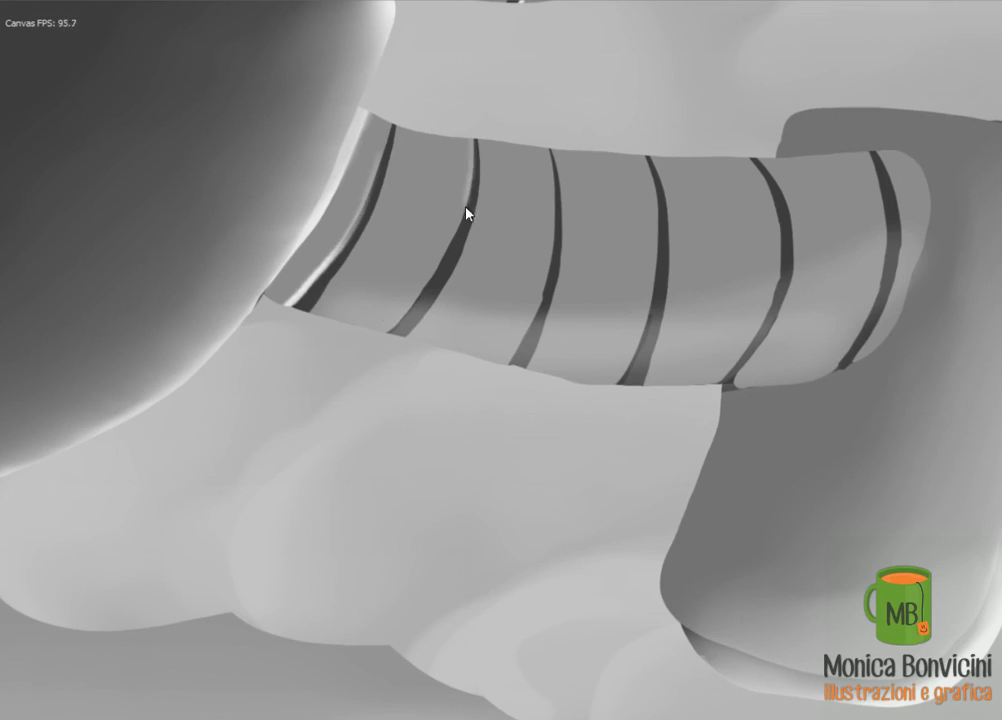
drag(555, 179, 528, 329)
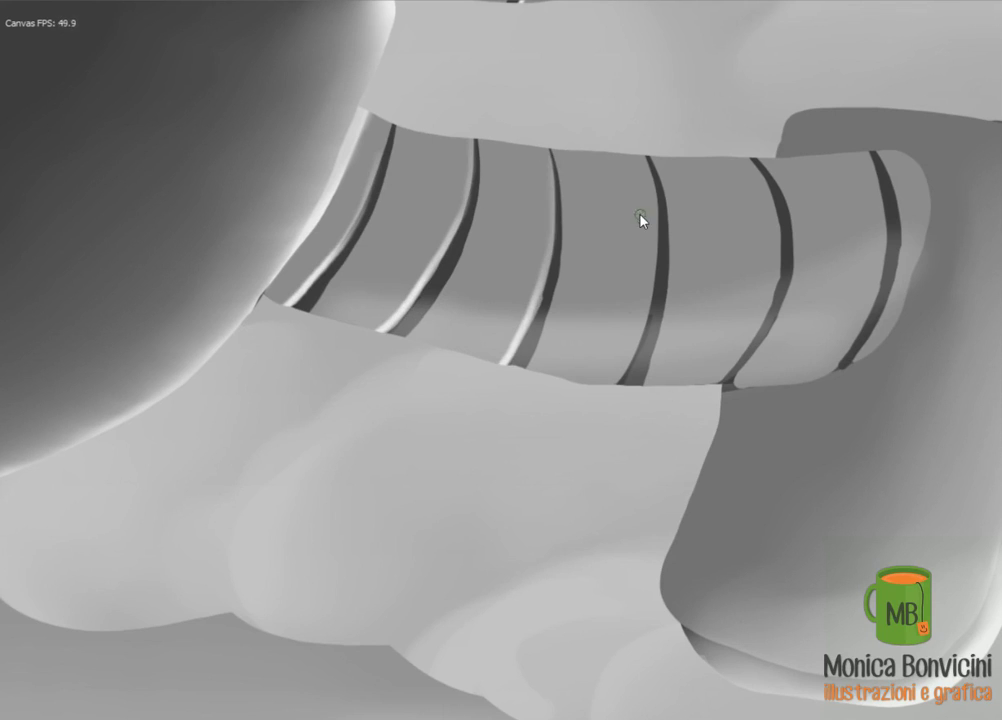
drag(652, 293, 615, 391)
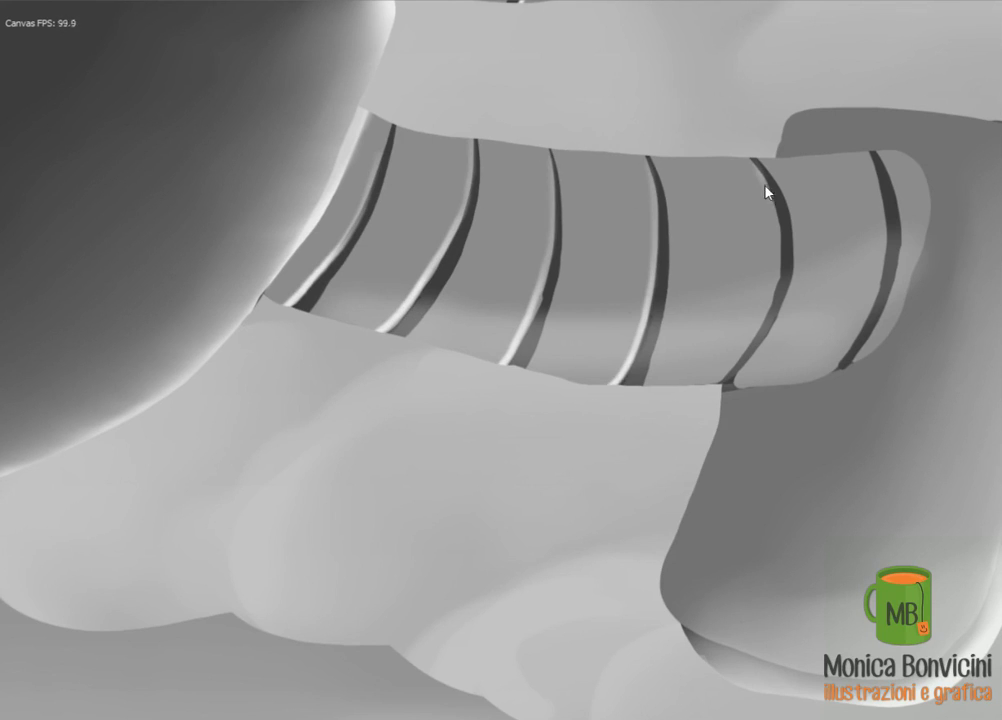
drag(767, 192, 767, 306)
key(ctrl+z)
key(ctrl+z)
key(ctrl+z)
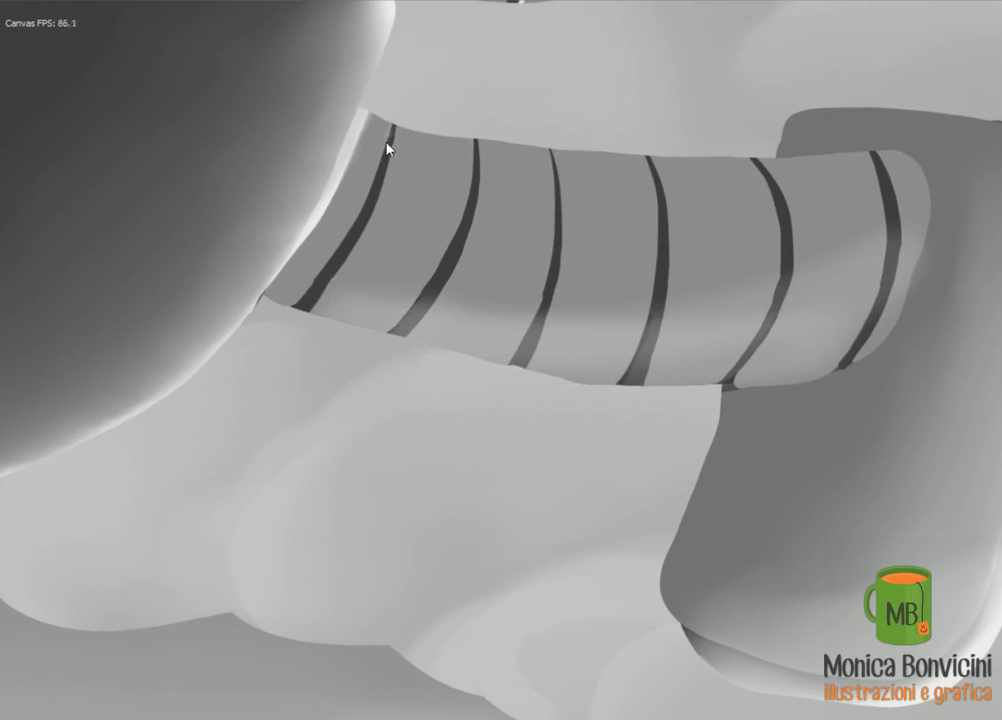
Paint white rim highlights down all six leg stripes
drag(387, 148, 298, 305)
drag(478, 160, 393, 334)
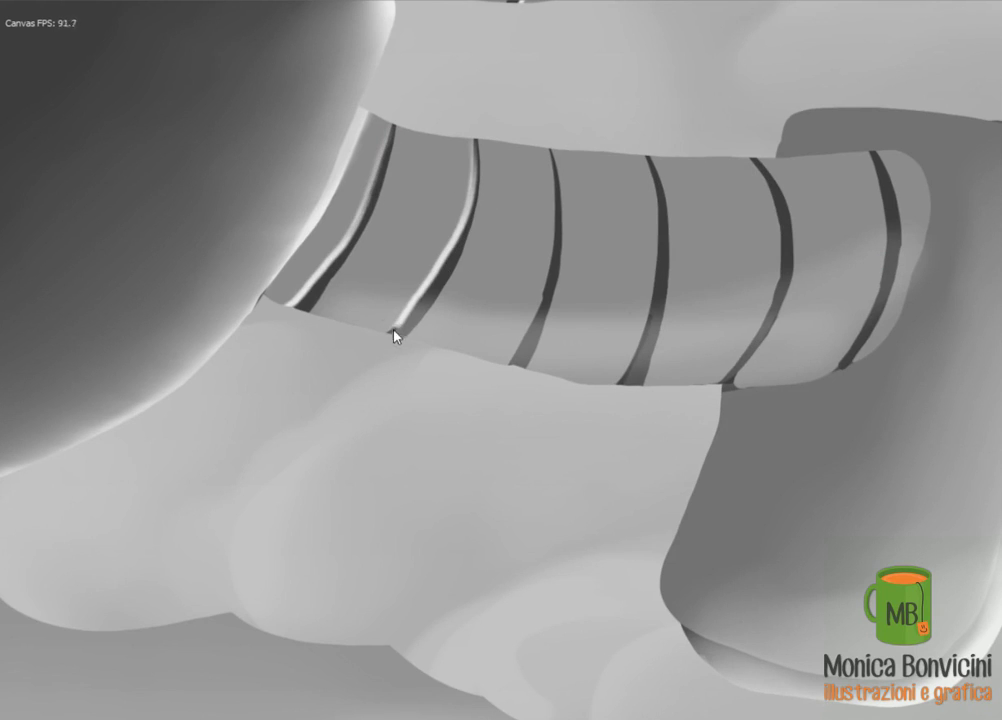
mouse_move(546, 152)
mouse_down()
mouse_move(555, 250)
mouse_move(519, 365)
mouse_up()
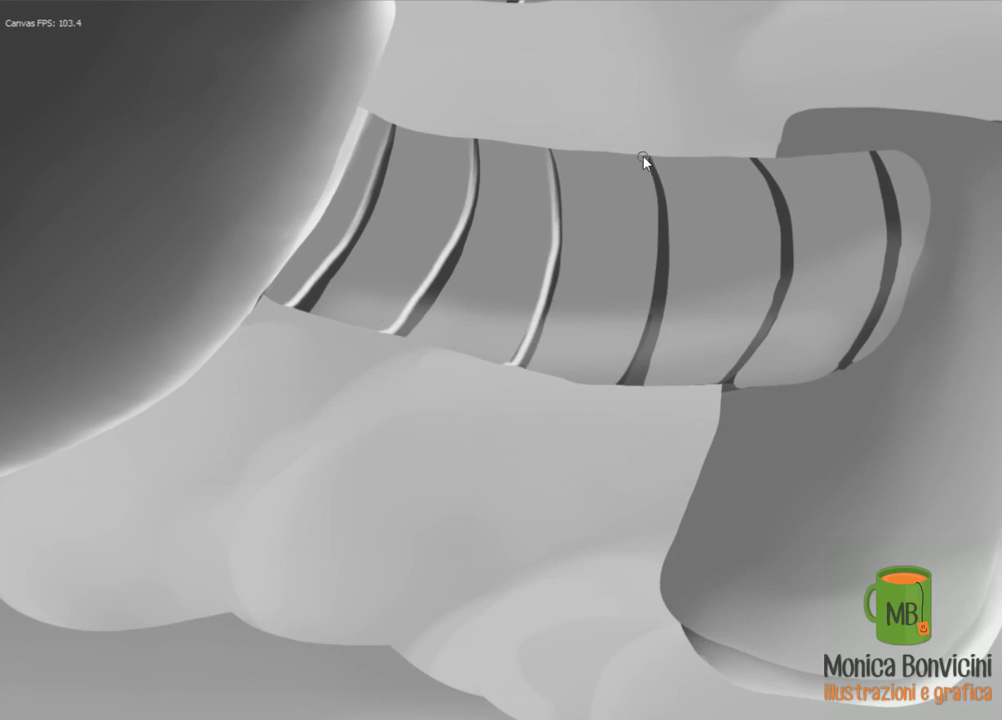
drag(645, 162, 643, 329)
mouse_move(753, 178)
mouse_down()
mouse_move(778, 264)
mouse_move(711, 391)
mouse_up()
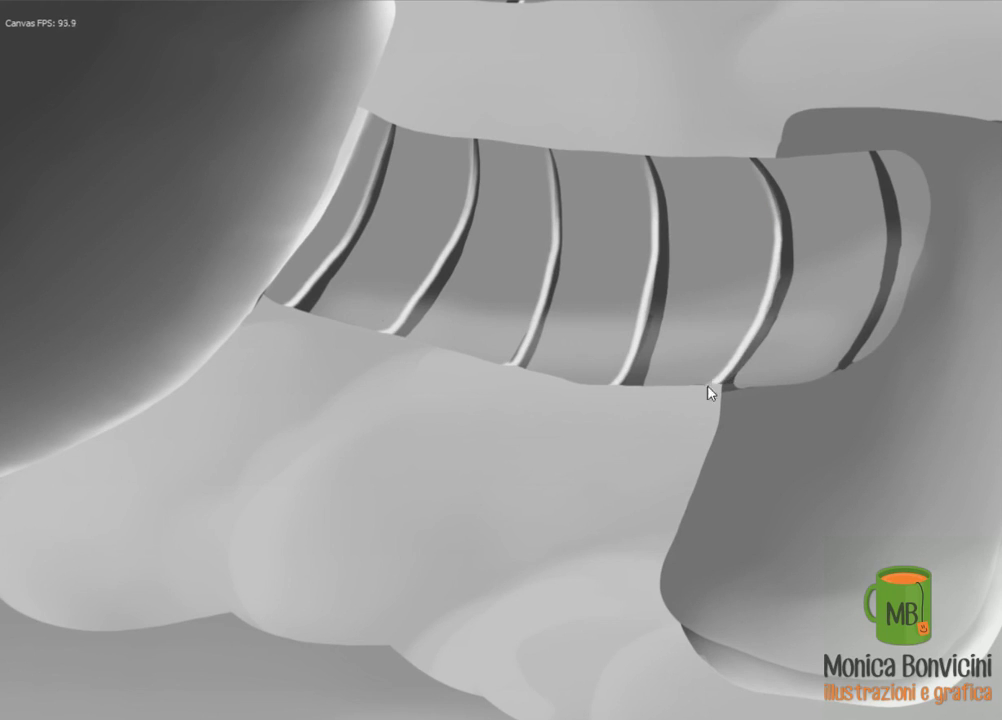
drag(886, 197, 861, 333)
Edge the foot's bottom and right side with light highlights
drag(798, 405, 558, 365)
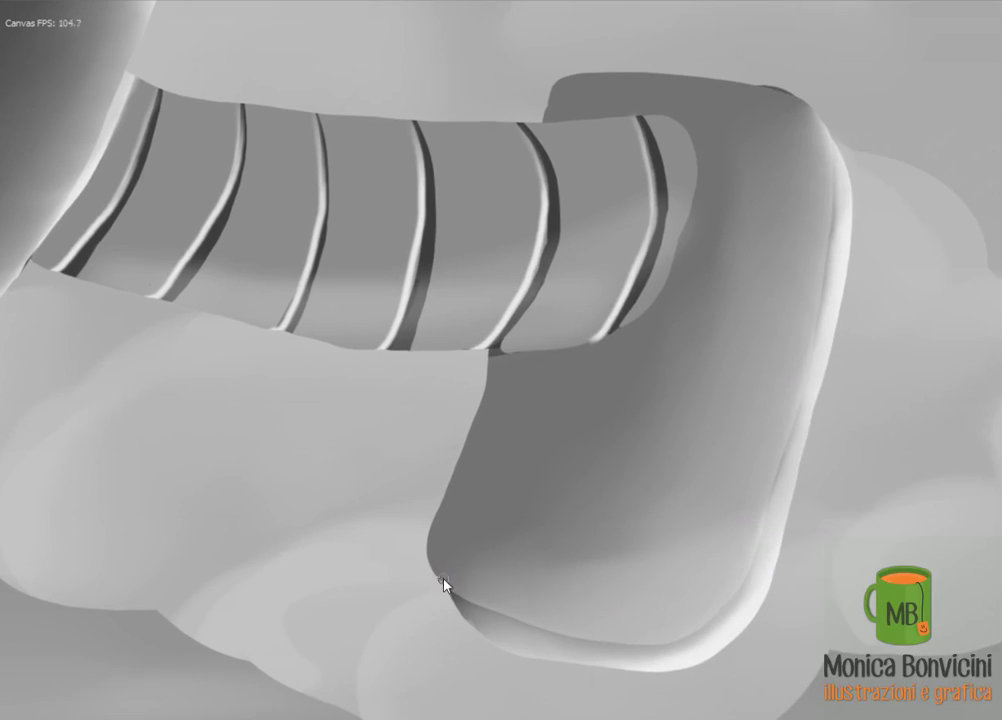
drag(460, 600, 678, 635)
drag(502, 617, 684, 635)
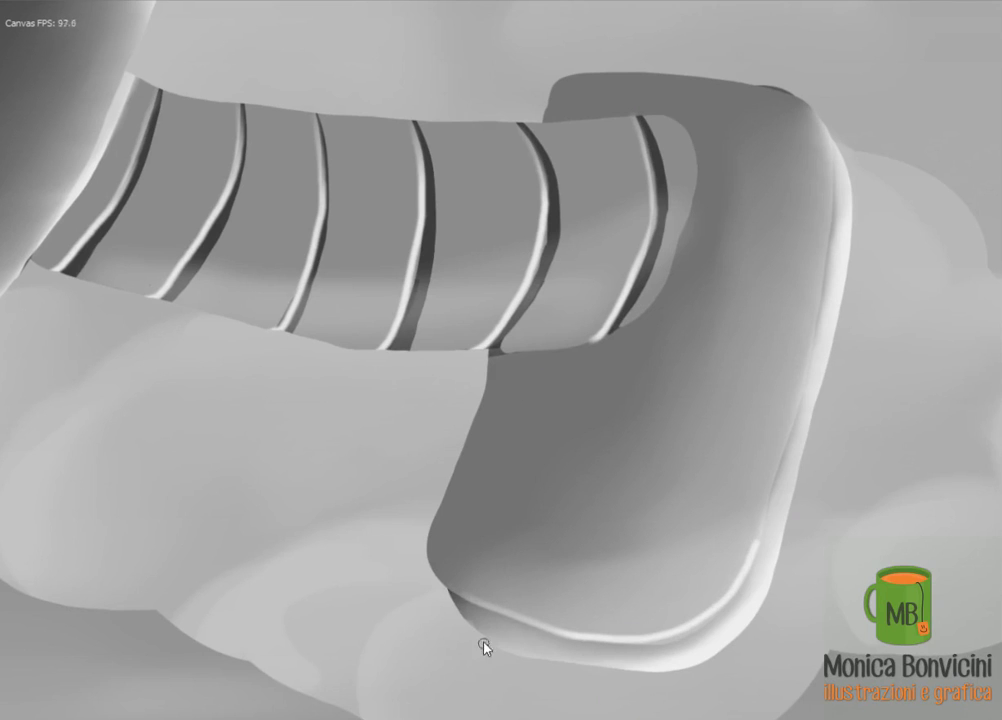
drag(483, 646, 762, 600)
mouse_move(828, 204)
mouse_down()
mouse_move(796, 391)
mouse_move(752, 557)
mouse_up()
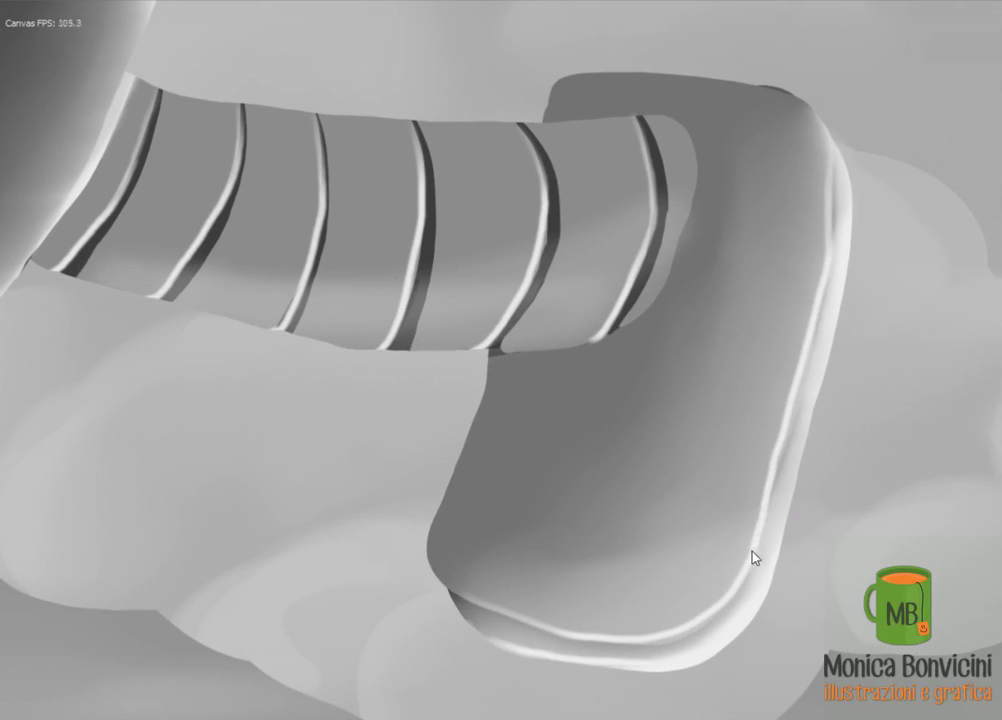
scroll(752, 557, down, 5)
Zoom out to the whole robot, then zoom back in on the raised hand and arm
scroll(787, 566, down, 3)
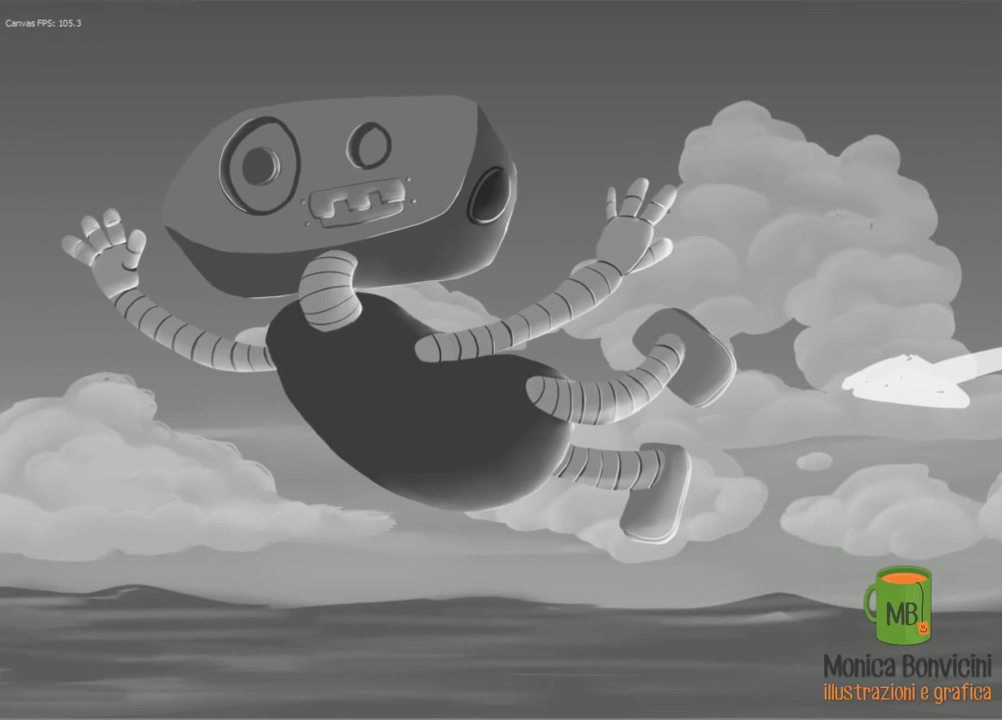
scroll(848, 510, down, 3)
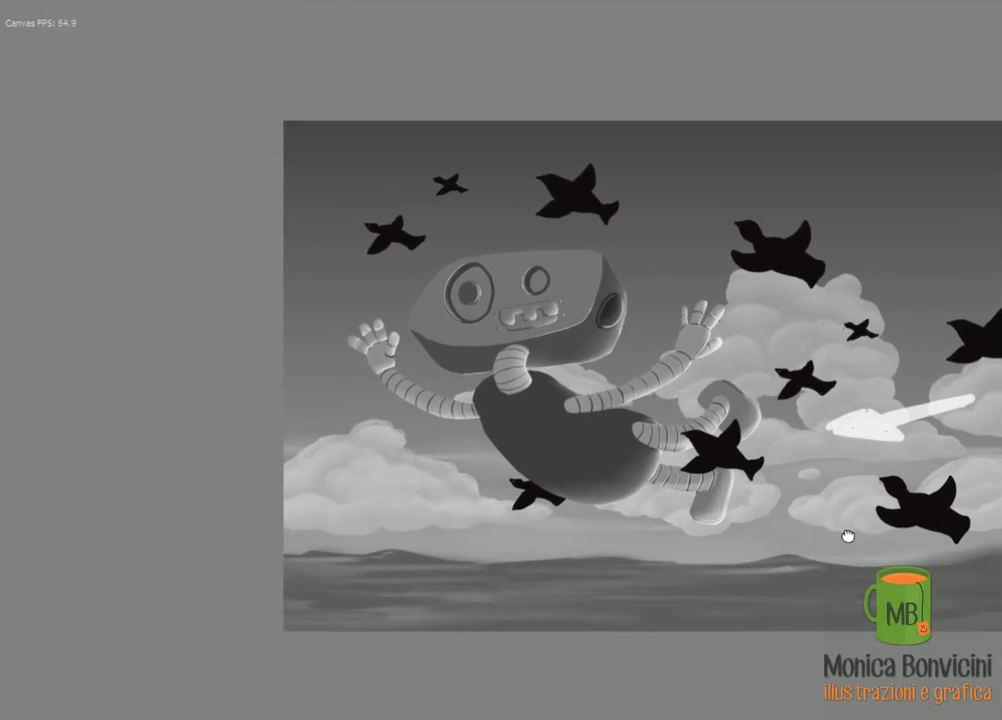
scroll(577, 510, up, 5)
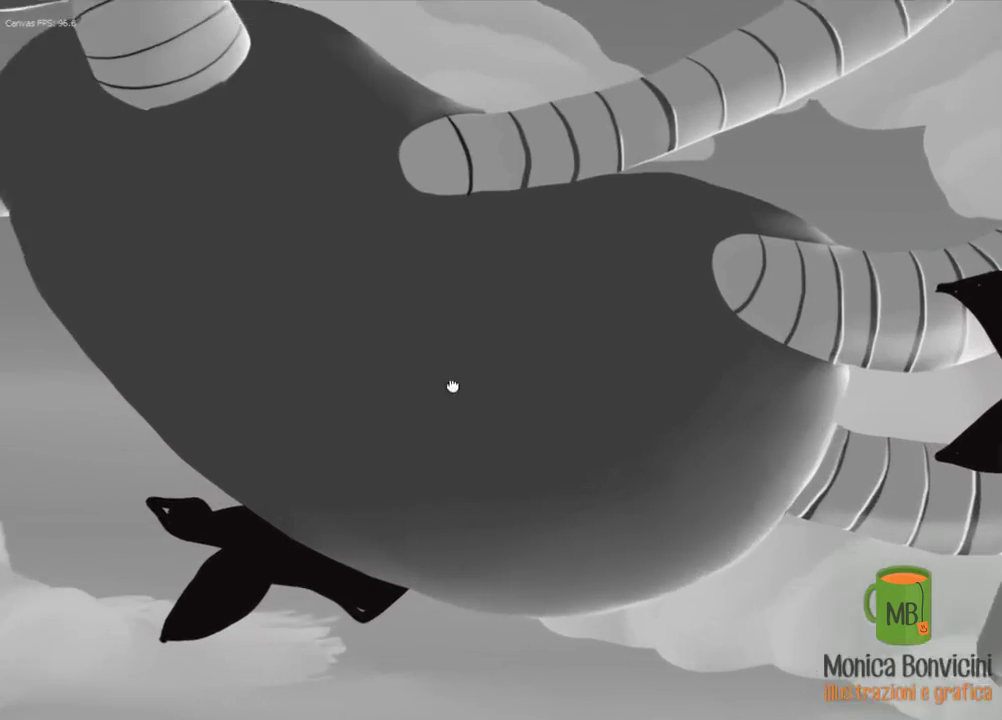
scroll(452, 389, down, 2)
scroll(334, 416, down, 2)
scroll(546, 532, up, 3)
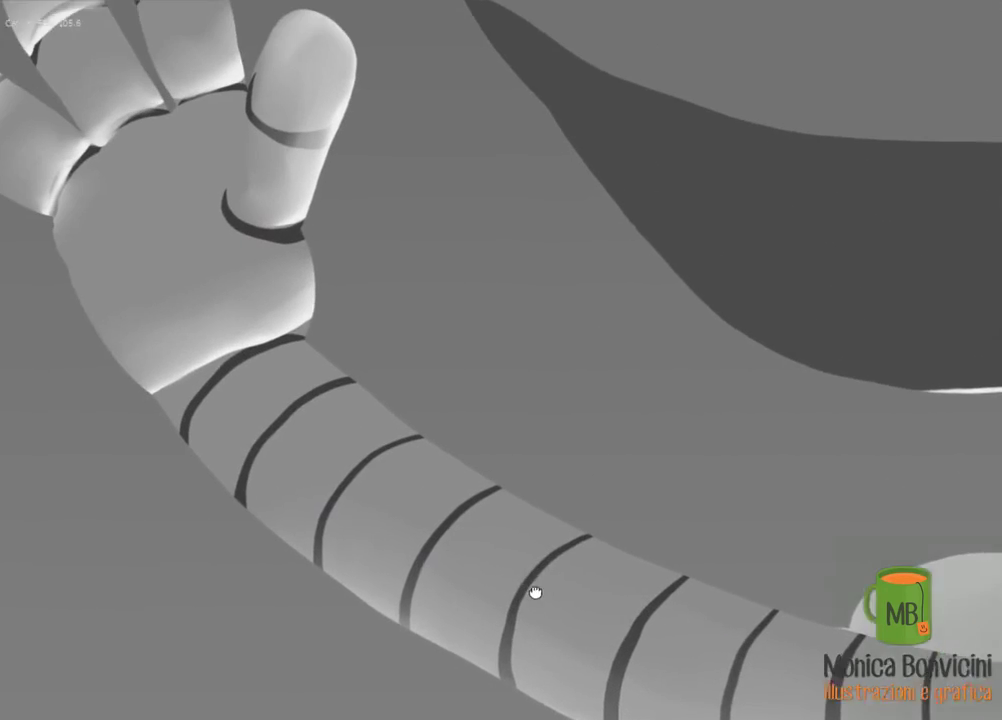
scroll(535, 593, up, 2)
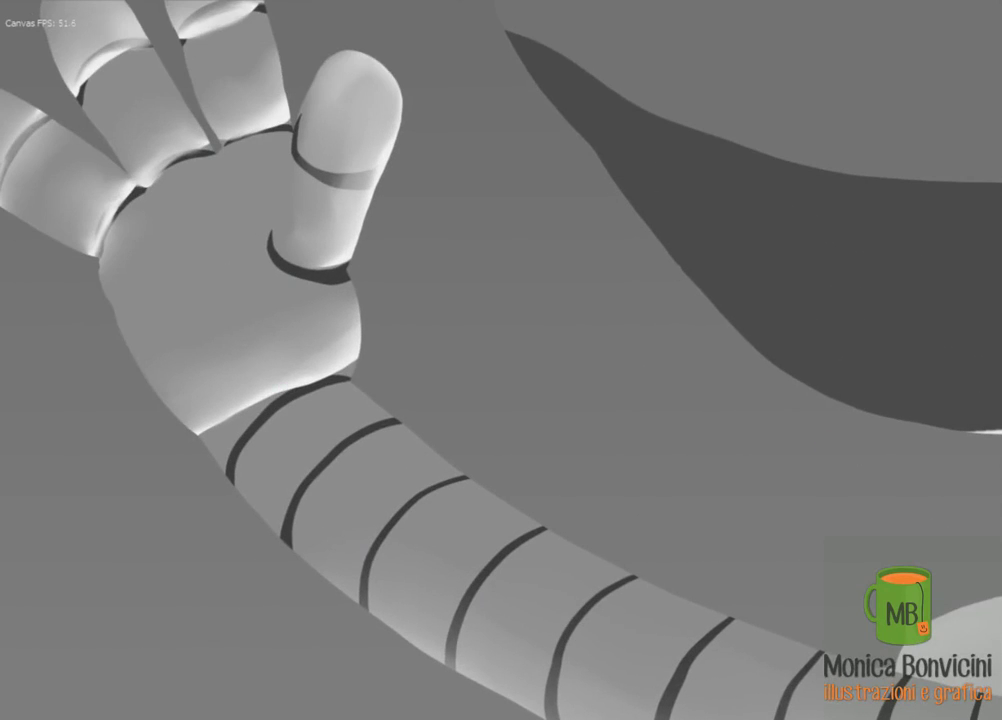
Highlight five arm grooves and the arm's lower edge, undoing the last edge stroke
drag(228, 478, 293, 396)
drag(390, 418, 293, 497)
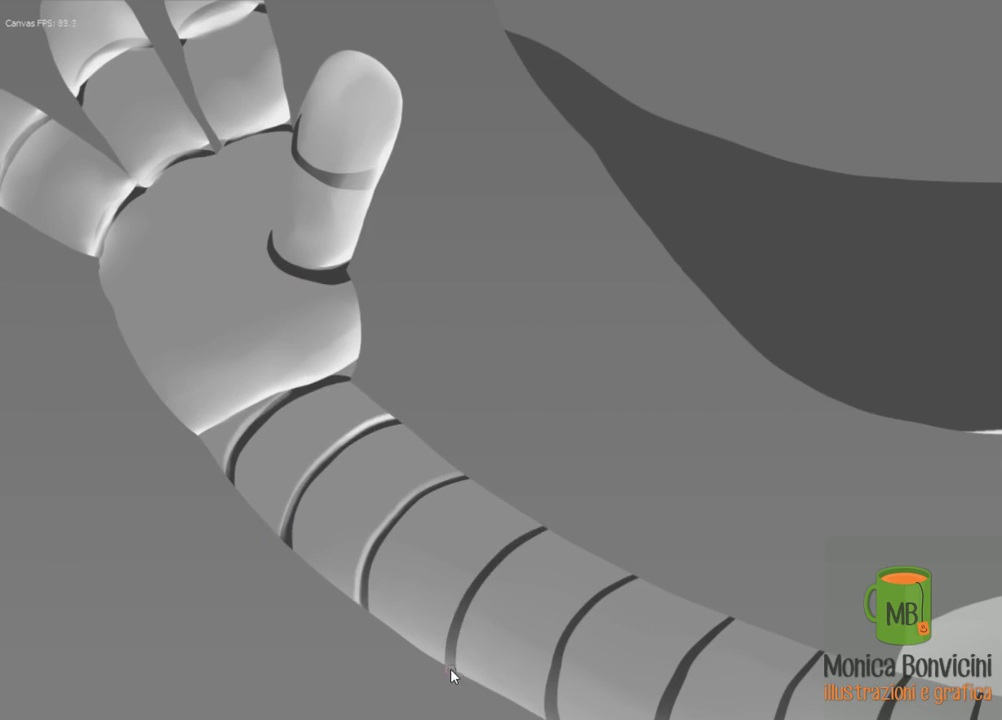
mouse_move(452, 665)
mouse_down()
mouse_move(538, 533)
mouse_move(400, 443)
mouse_up()
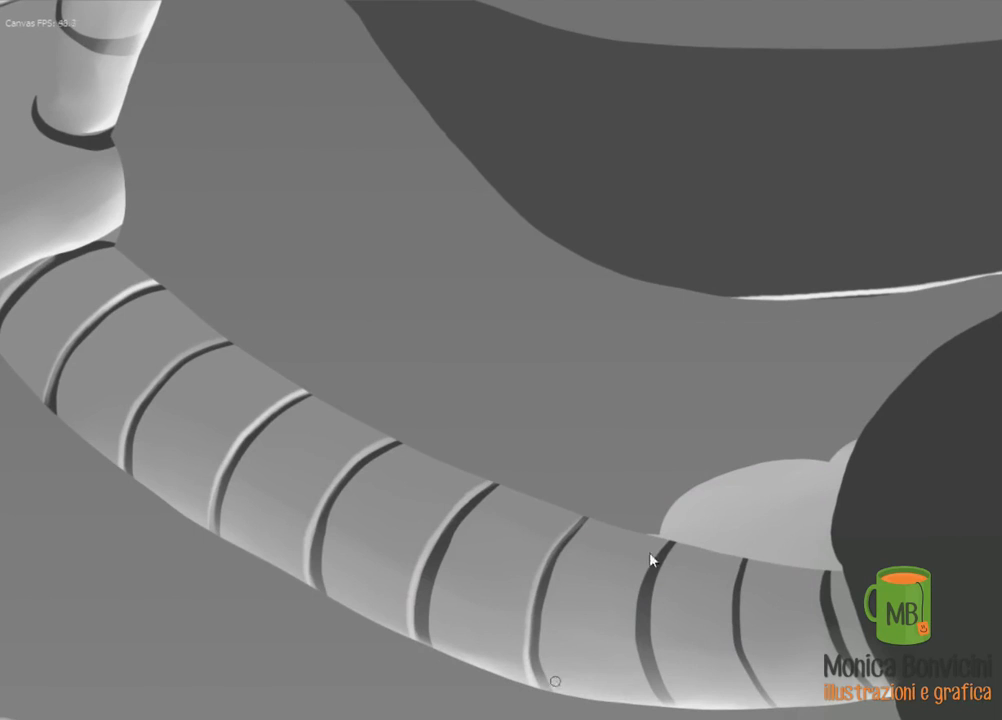
drag(655, 548, 635, 607)
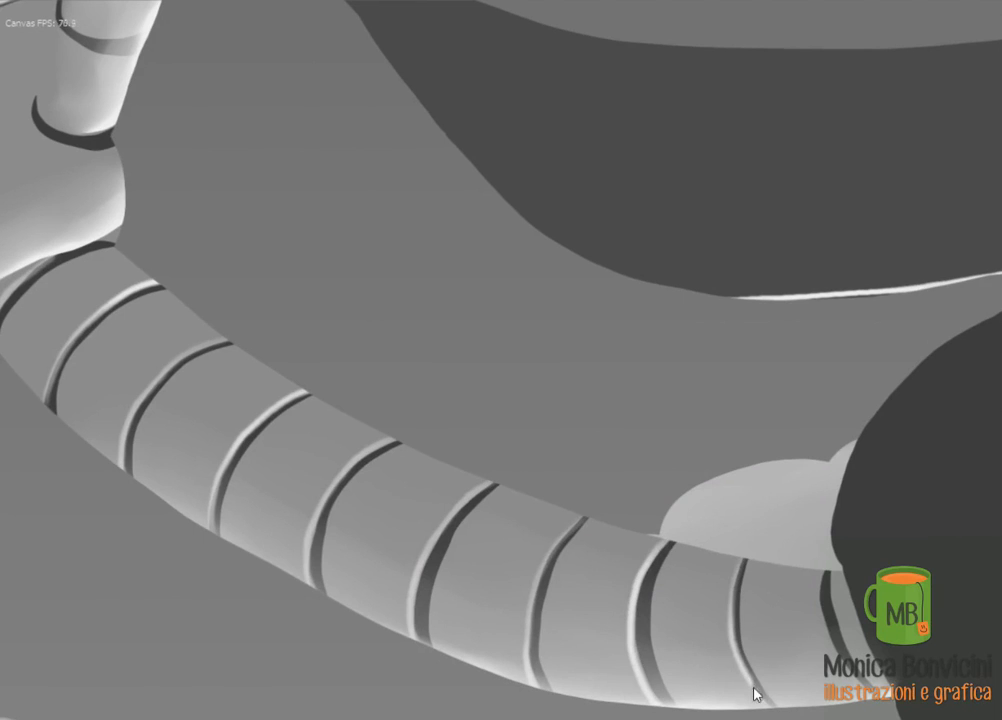
drag(832, 572, 822, 640)
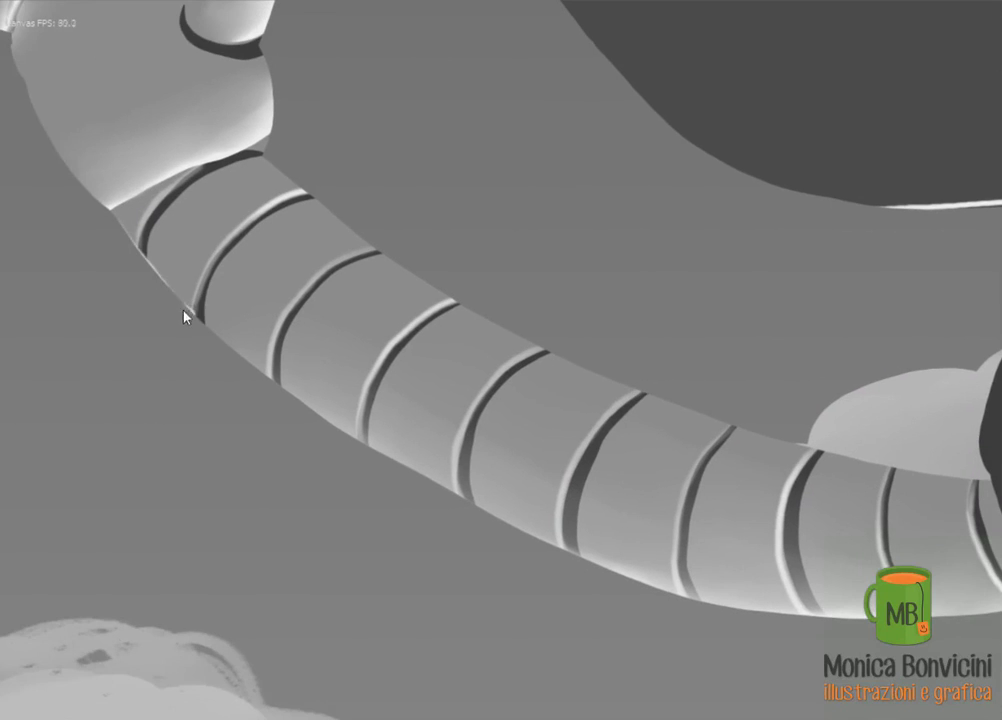
drag(198, 318, 240, 362)
drag(292, 394, 371, 453)
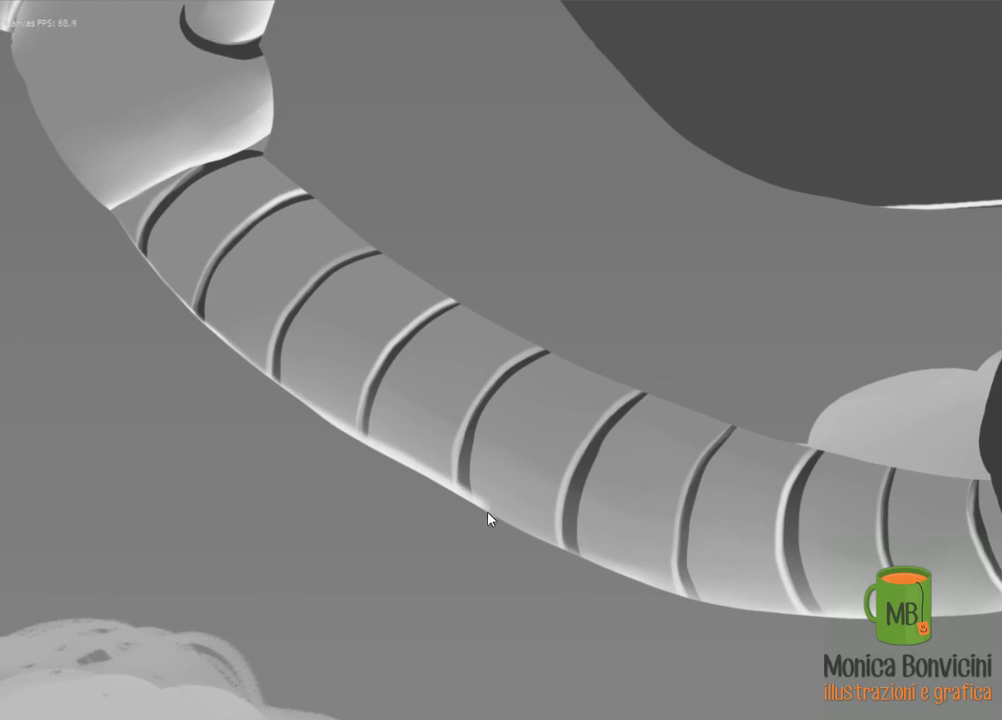
key(ctrl+z)
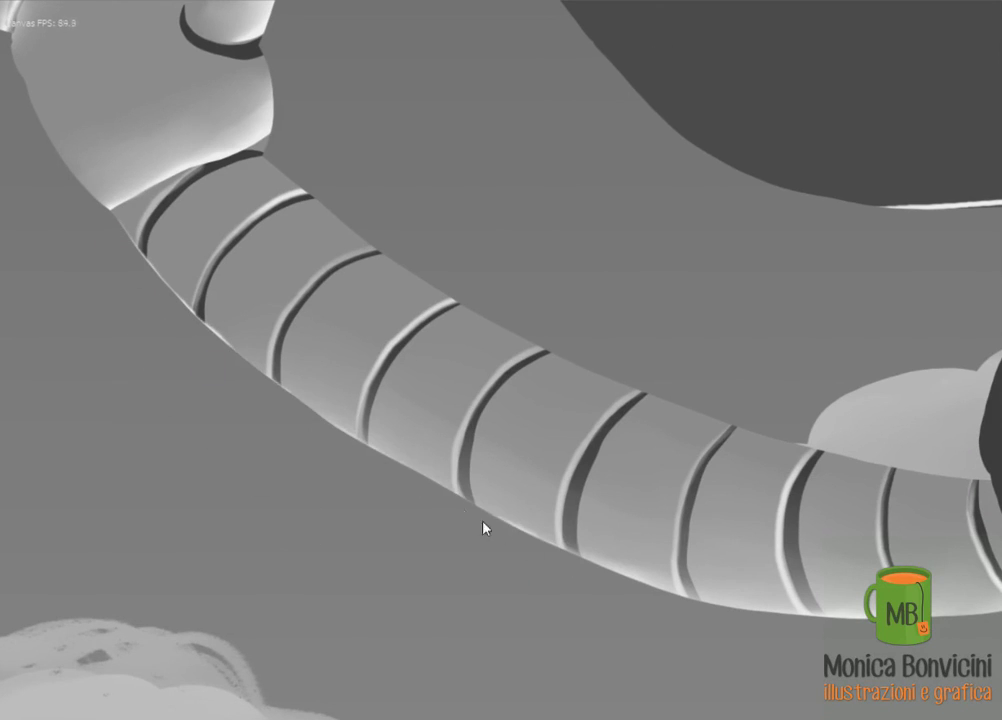
Rotate the hand upright and darken the finger and thumb crease bands, smoothing the thumb crease
key(4)
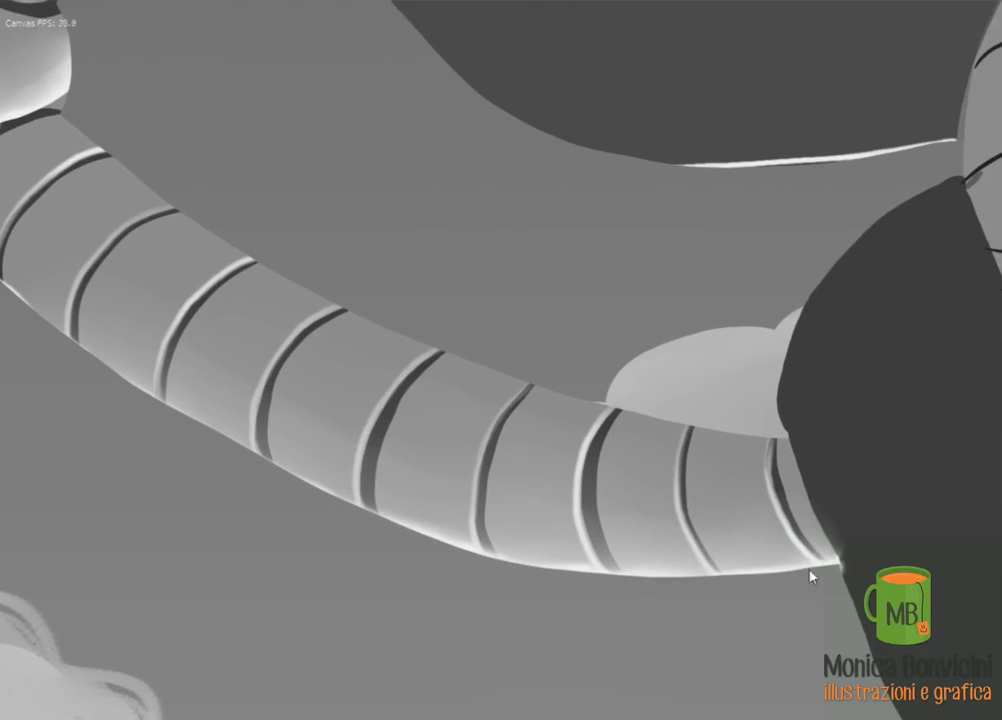
key(5)
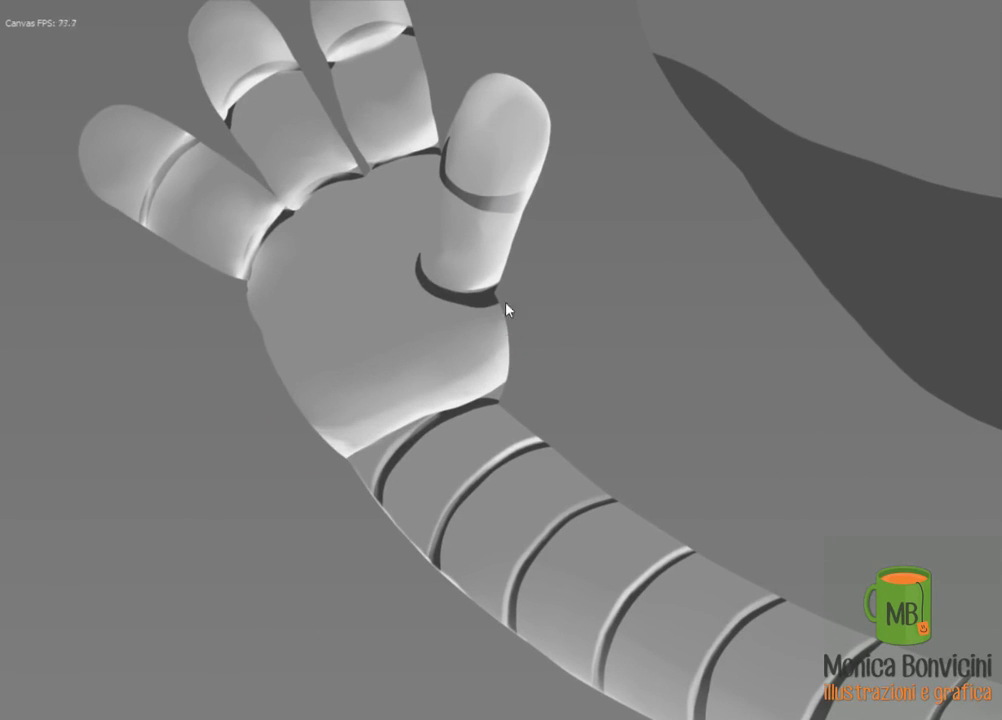
key(minus)
key(6)
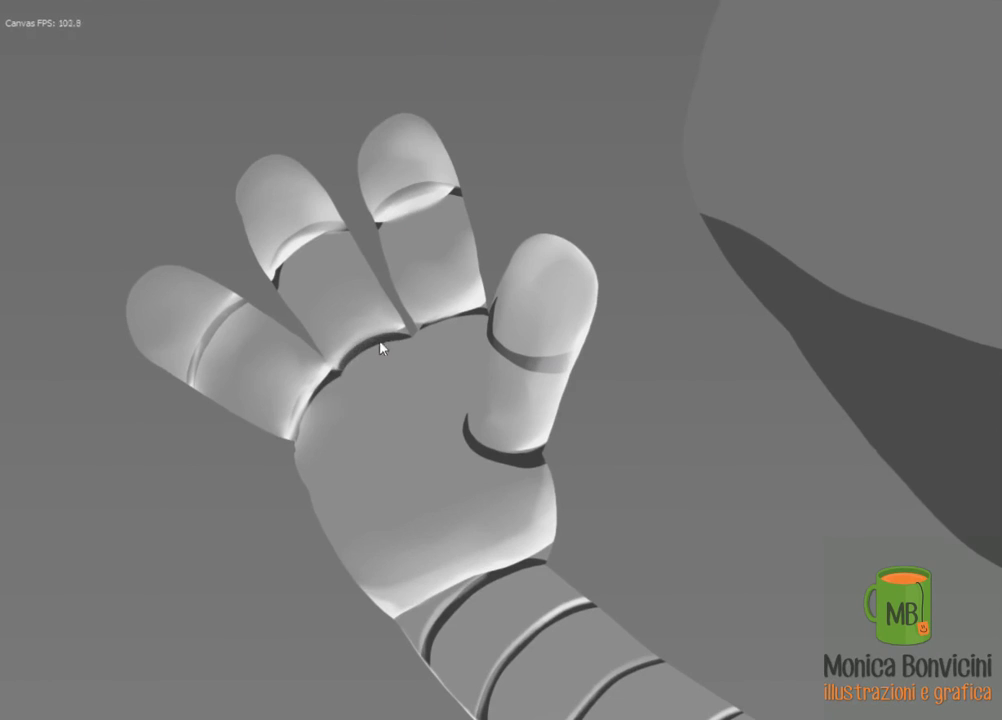
drag(240, 310, 212, 340)
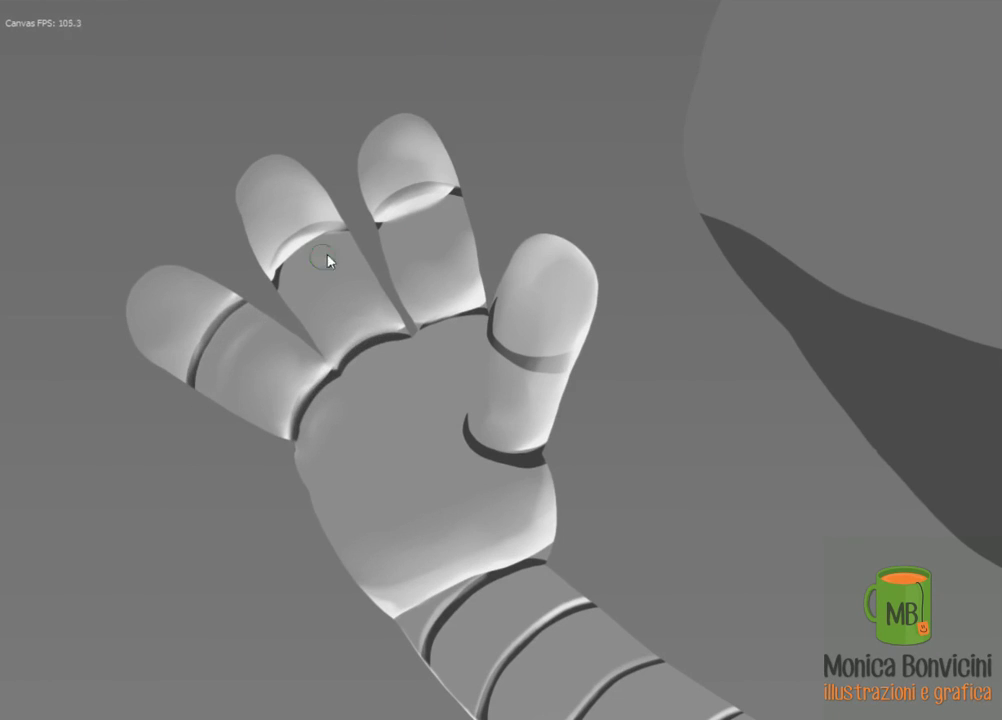
drag(328, 262, 286, 268)
drag(378, 218, 425, 206)
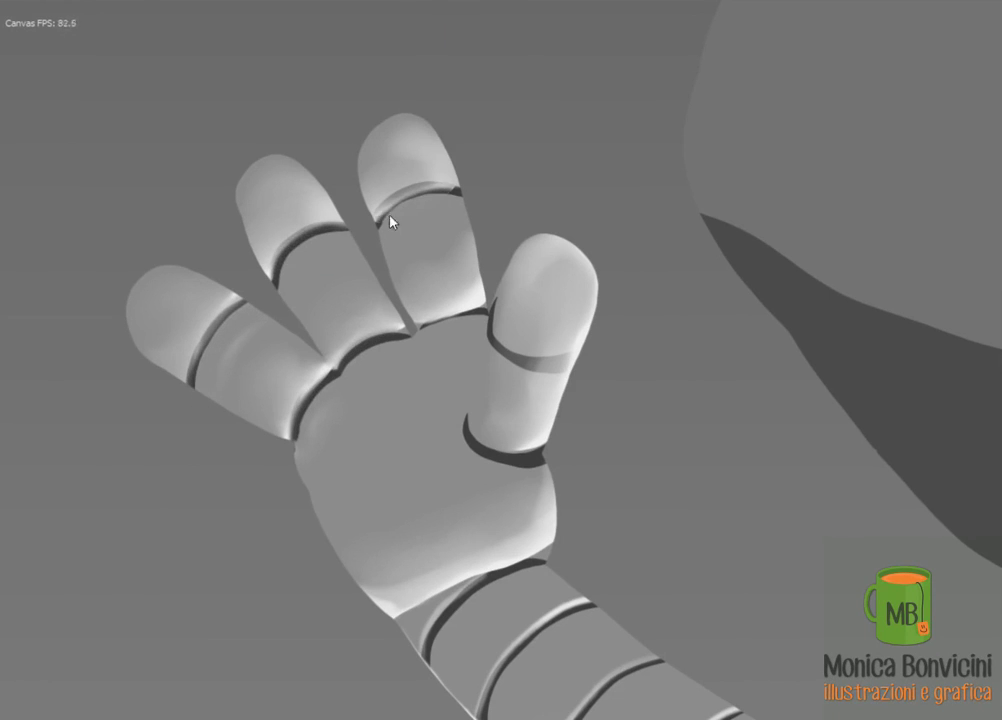
drag(494, 338, 578, 360)
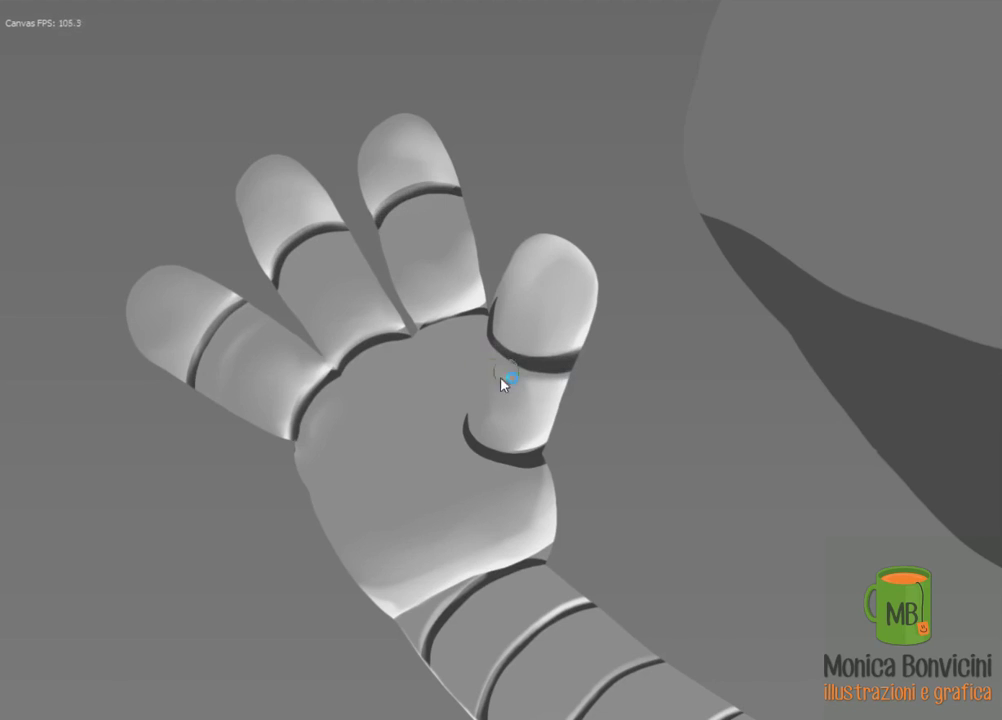
drag(503, 380, 494, 358)
Frame the arm and forearm and paint thin light strokes along its dark stripes
scroll(382, 188, down, 2)
scroll(398, 219, down, 3)
drag(345, 261, 315, 248)
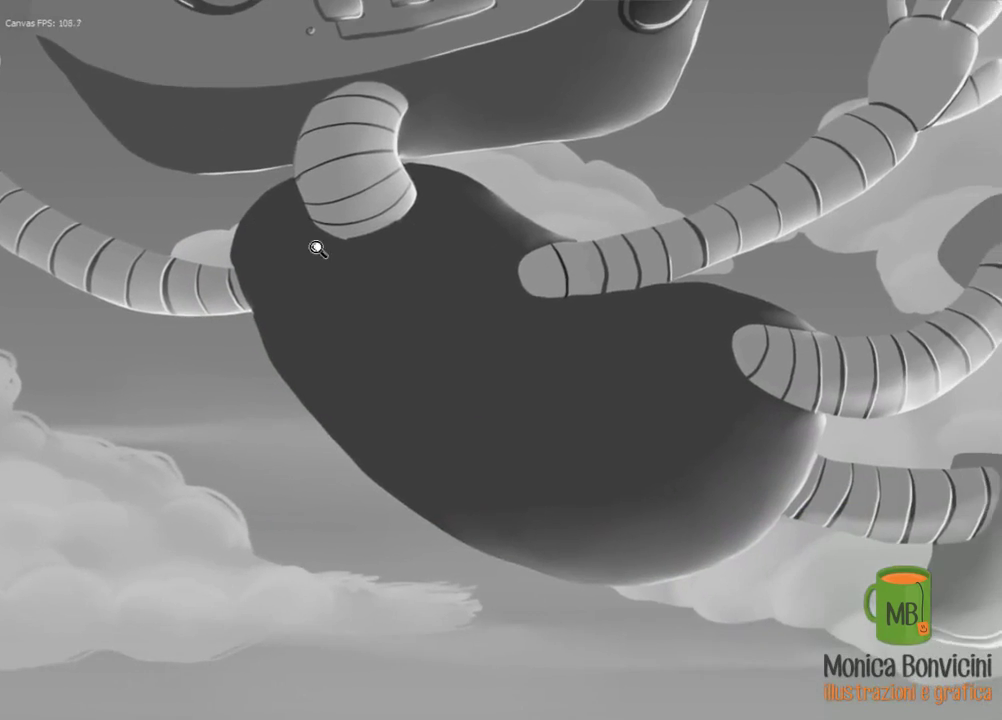
scroll(436, 282, up, 2)
scroll(400, 262, up, 3)
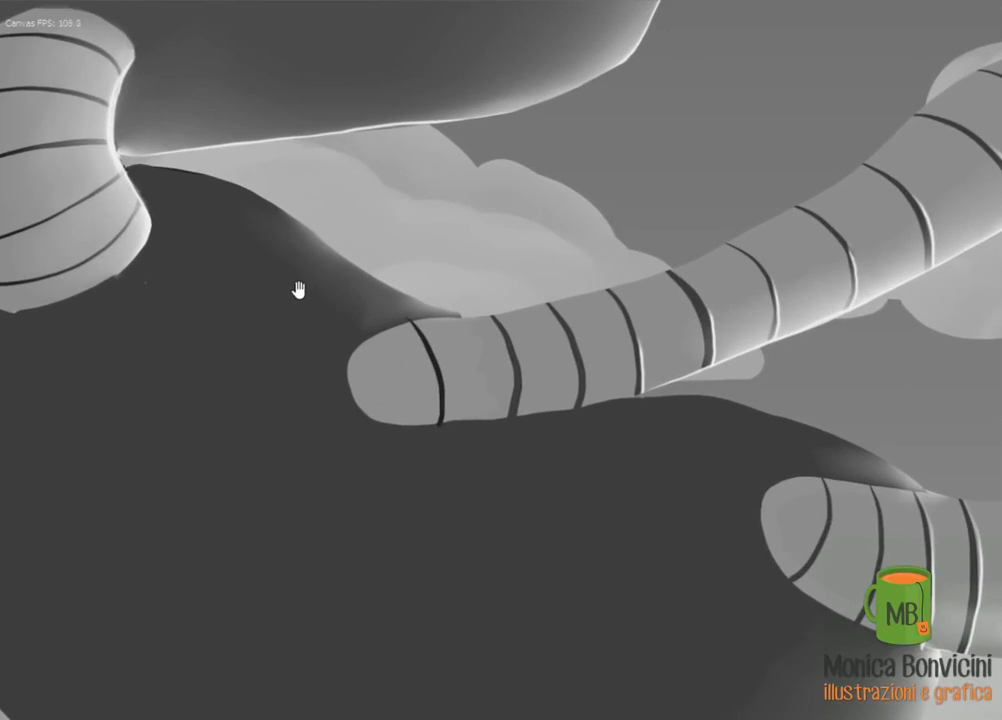
scroll(297, 286, up, 3)
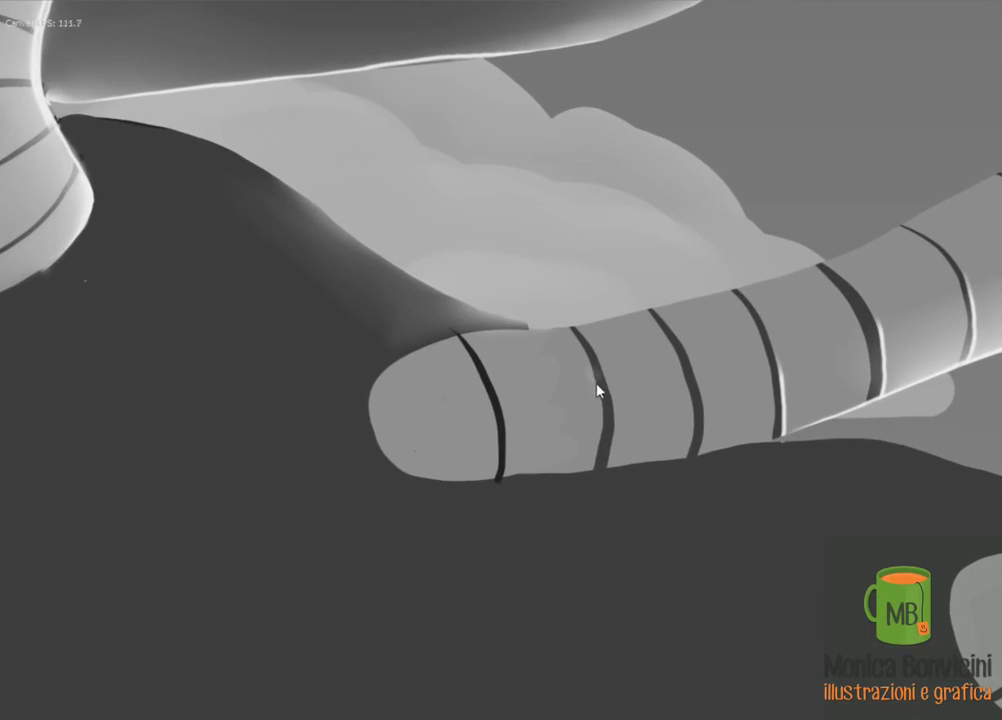
drag(597, 391, 606, 387)
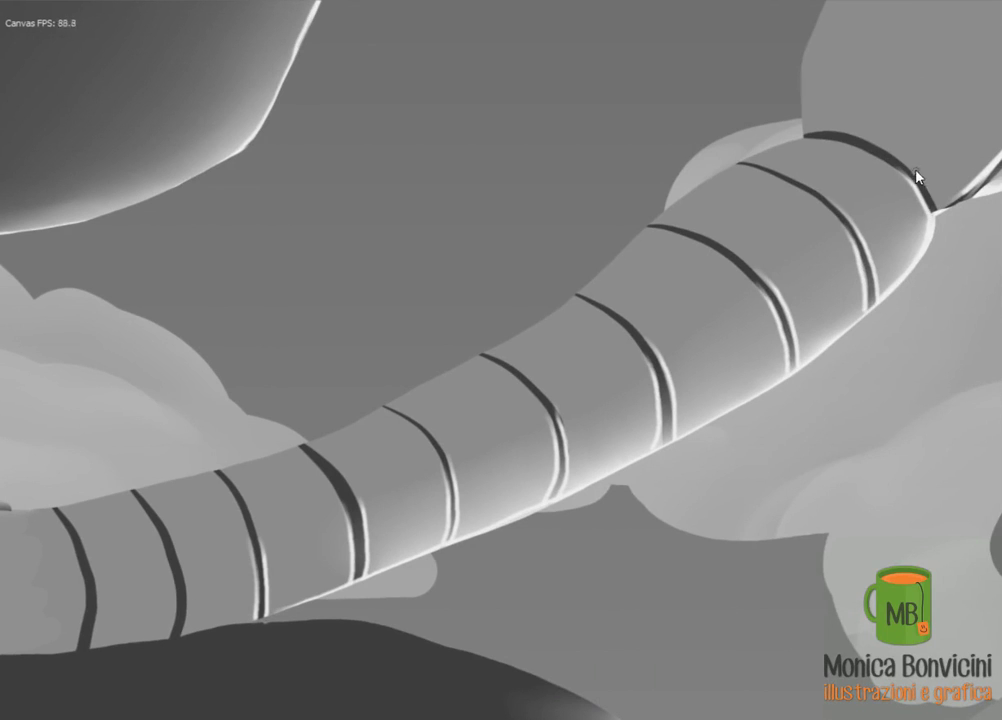
mouse_move(948, 210)
mouse_down()
mouse_move(745, 351)
mouse_move(725, 297)
mouse_up()
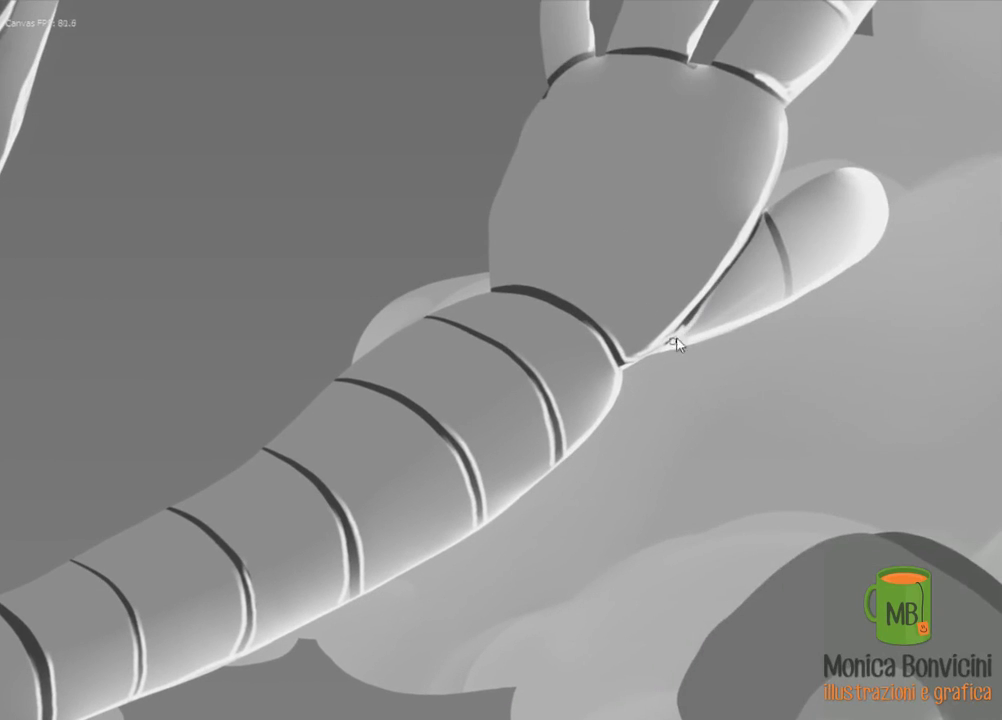
drag(790, 264, 682, 212)
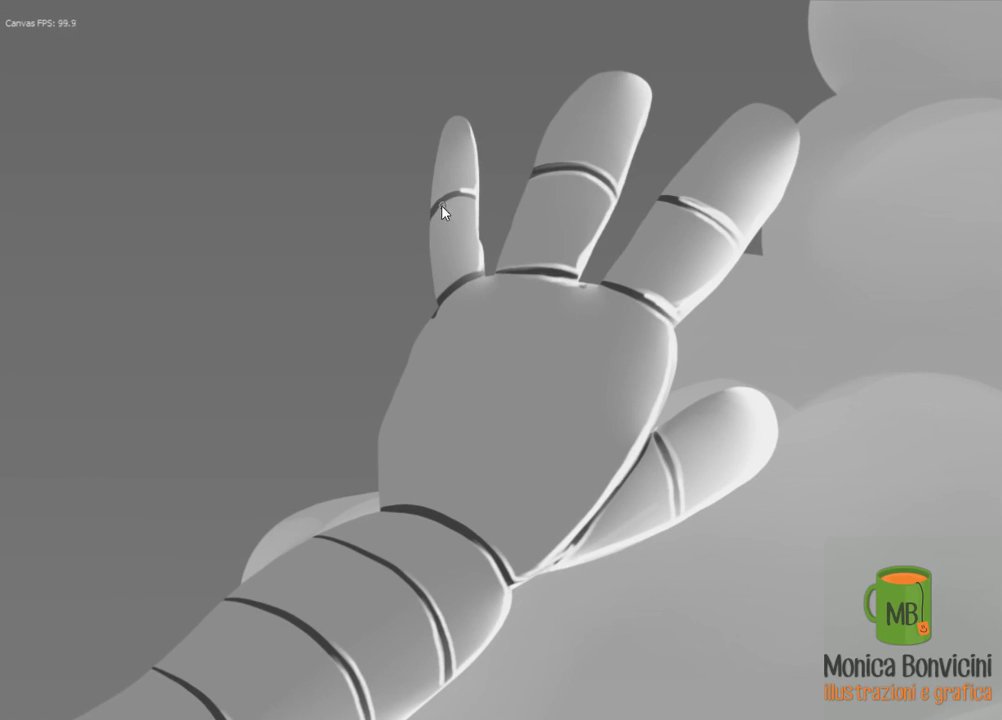
drag(489, 283, 275, 445)
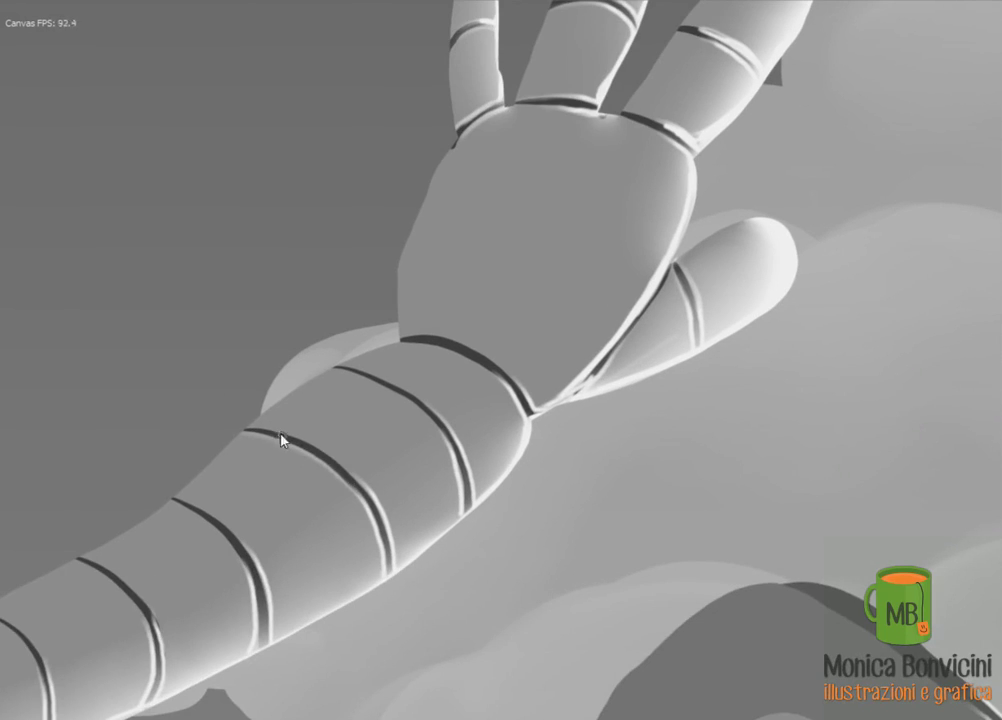
mouse_move(356, 479)
mouse_down()
mouse_move(388, 442)
mouse_move(394, 407)
mouse_up()
drag(508, 410, 503, 343)
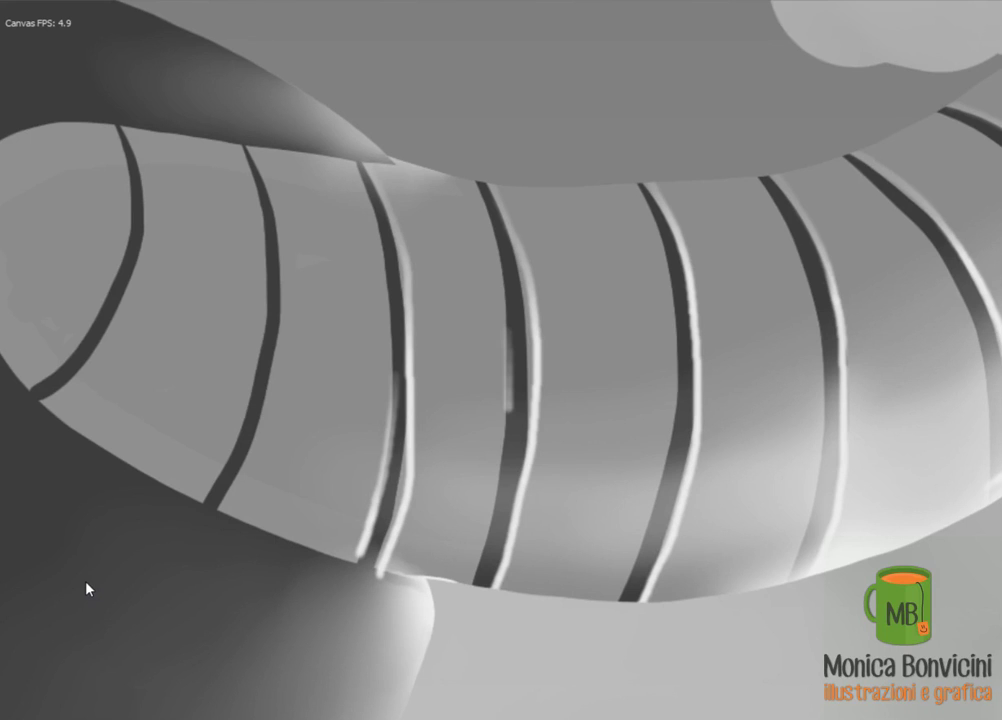
Paint white highlights beside the left and middle stripe edges of the leg tube
drag(216, 505, 242, 463)
drag(276, 216, 284, 303)
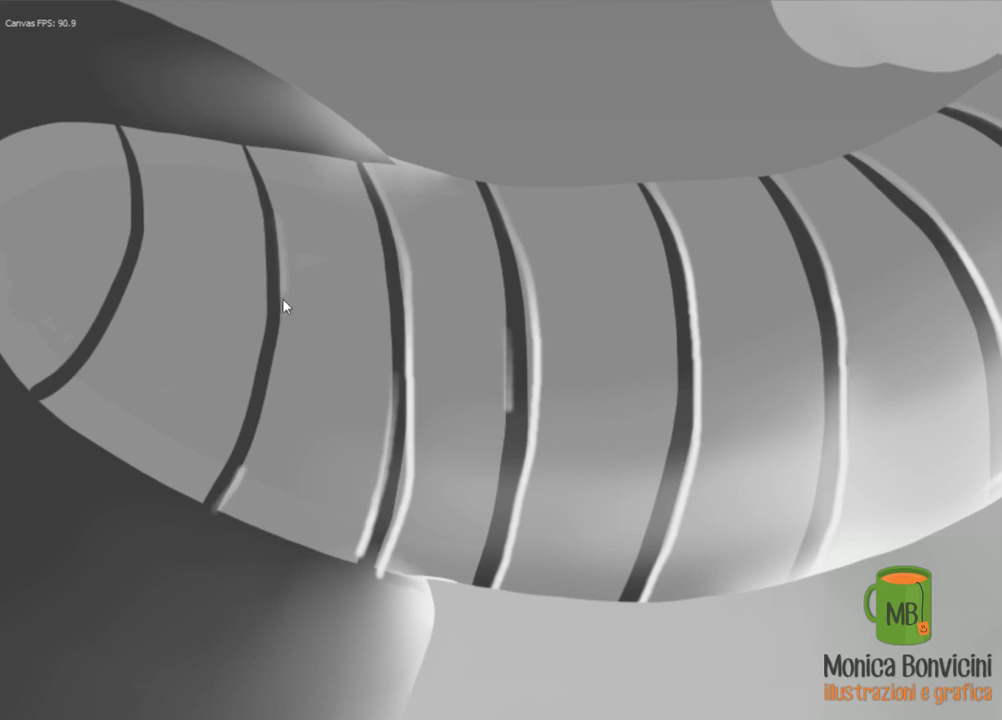
drag(268, 240, 235, 441)
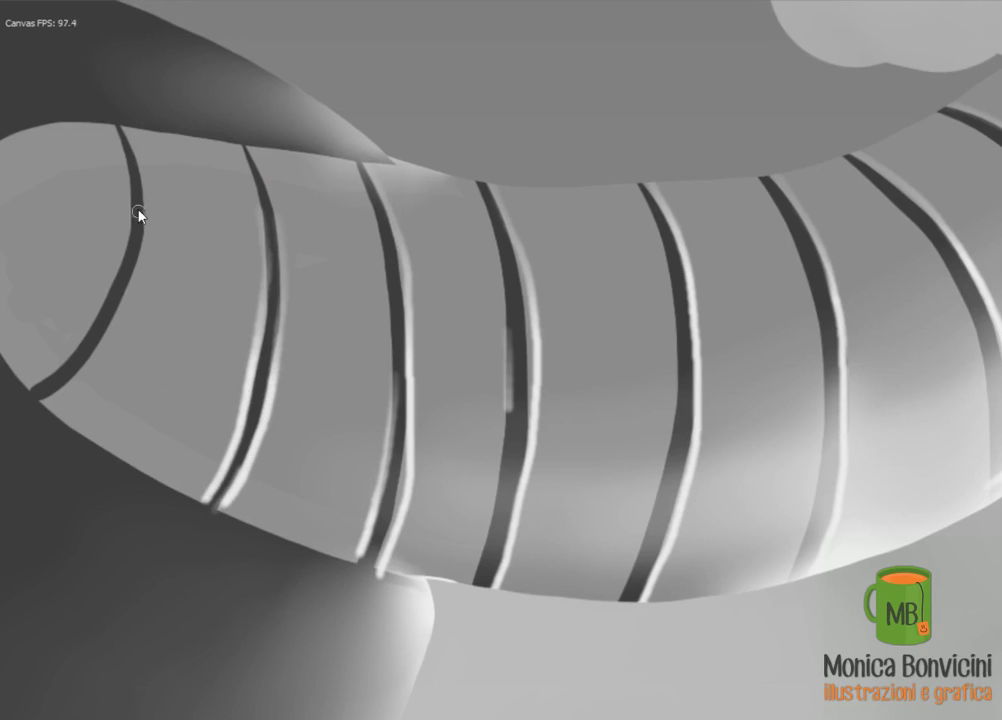
drag(120, 150, 42, 398)
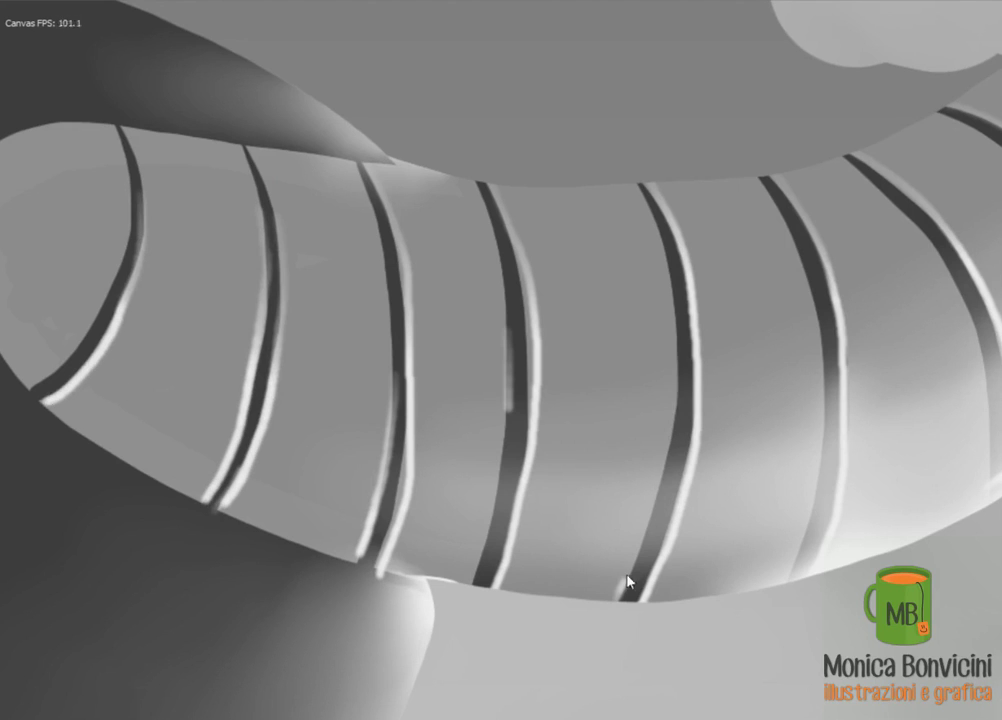
drag(655, 488, 668, 343)
drag(645, 386, 638, 215)
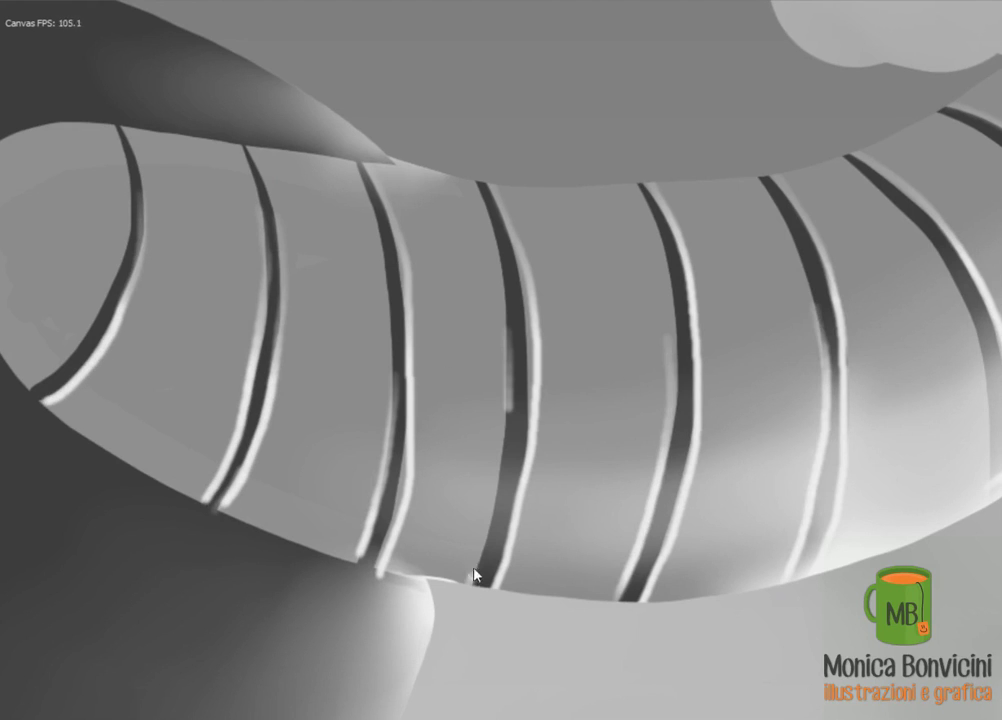
drag(370, 457, 398, 285)
drag(617, 505, 572, 305)
key(ctrl+z)
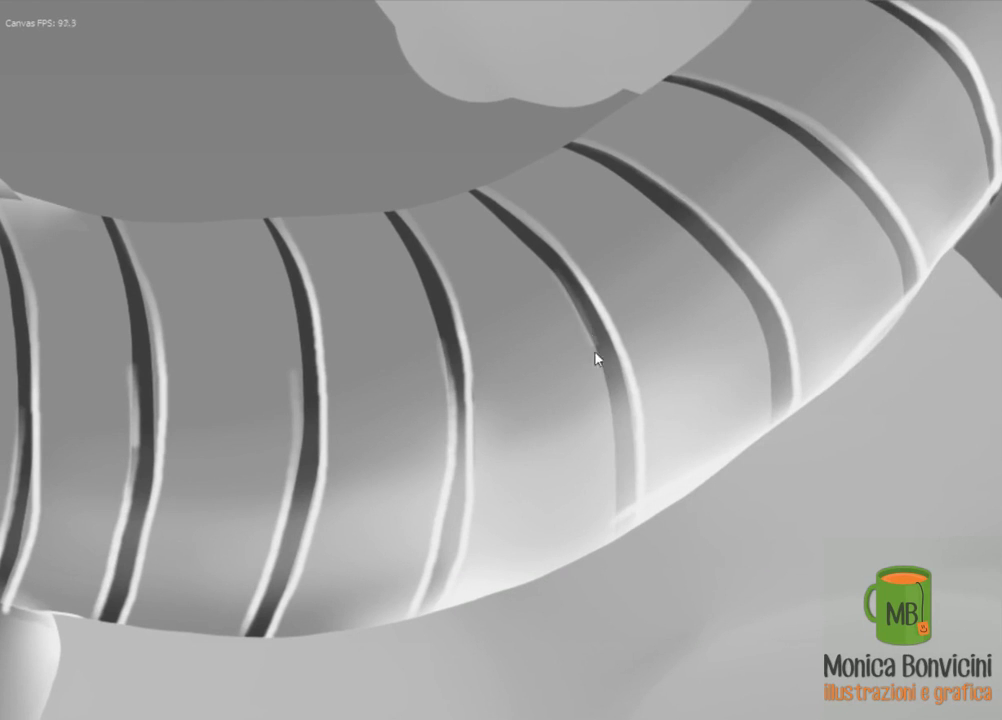
Highlight the remaining right and lower stripe edges and the tube's rounded end
drag(600, 383, 624, 530)
drag(742, 288, 770, 424)
drag(878, 244, 900, 290)
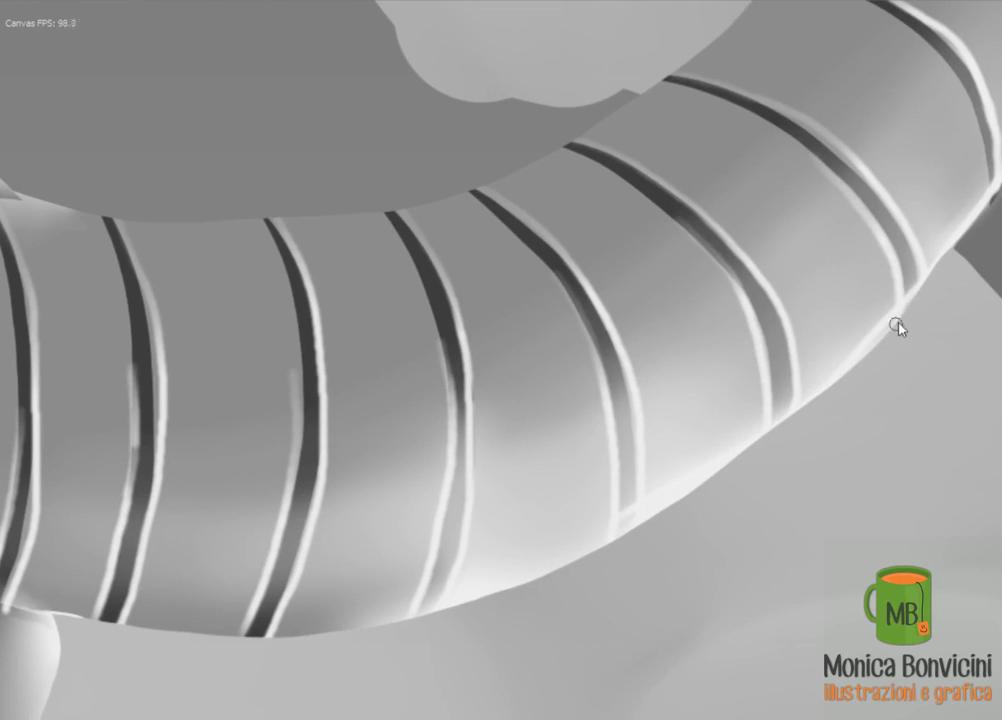
mouse_move(947, 80)
mouse_down()
mouse_move(984, 141)
mouse_move(994, 202)
mouse_up()
mouse_move(980, 200)
mouse_down()
mouse_move(586, 381)
mouse_move(597, 302)
mouse_move(599, 501)
mouse_move(414, 391)
mouse_move(352, 410)
mouse_move(278, 543)
mouse_up()
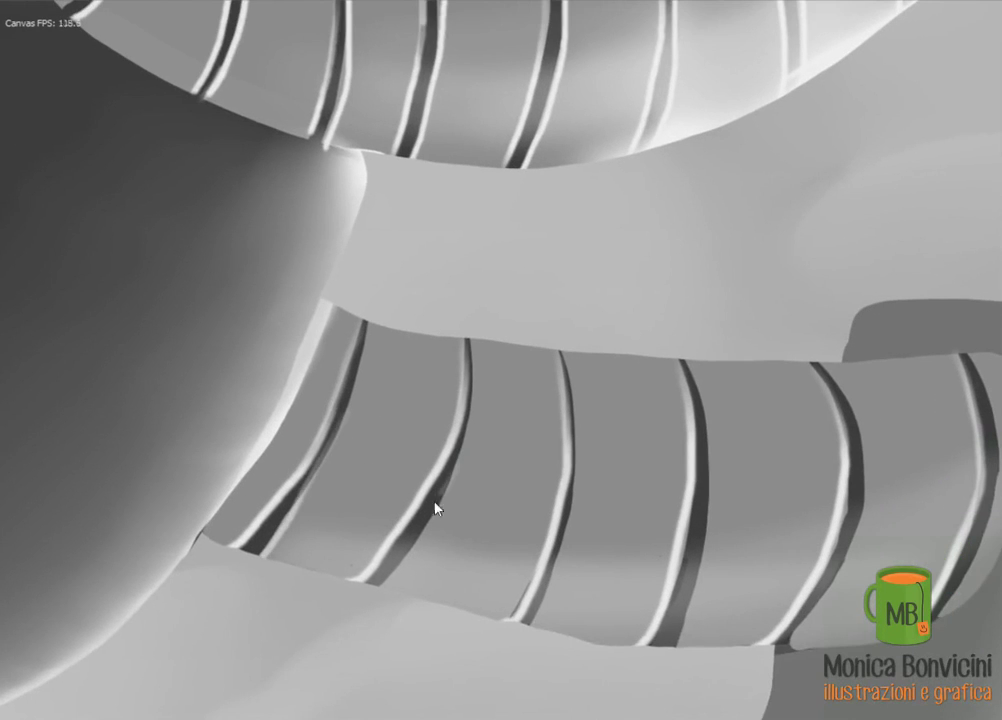
drag(435, 508, 382, 585)
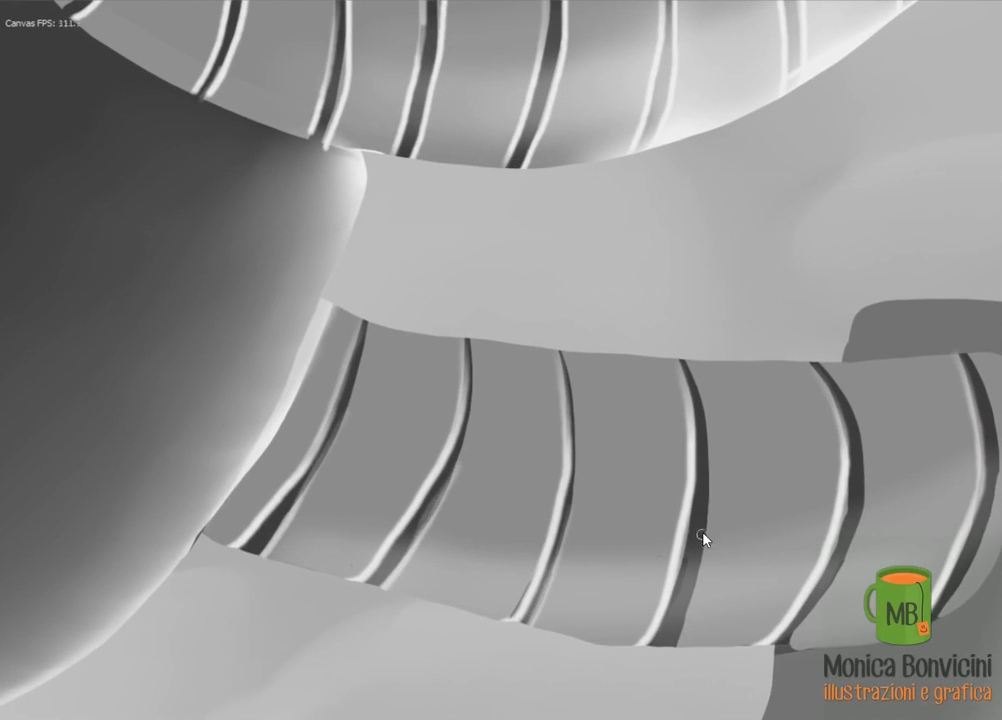
drag(673, 655, 718, 523)
drag(738, 577, 658, 402)
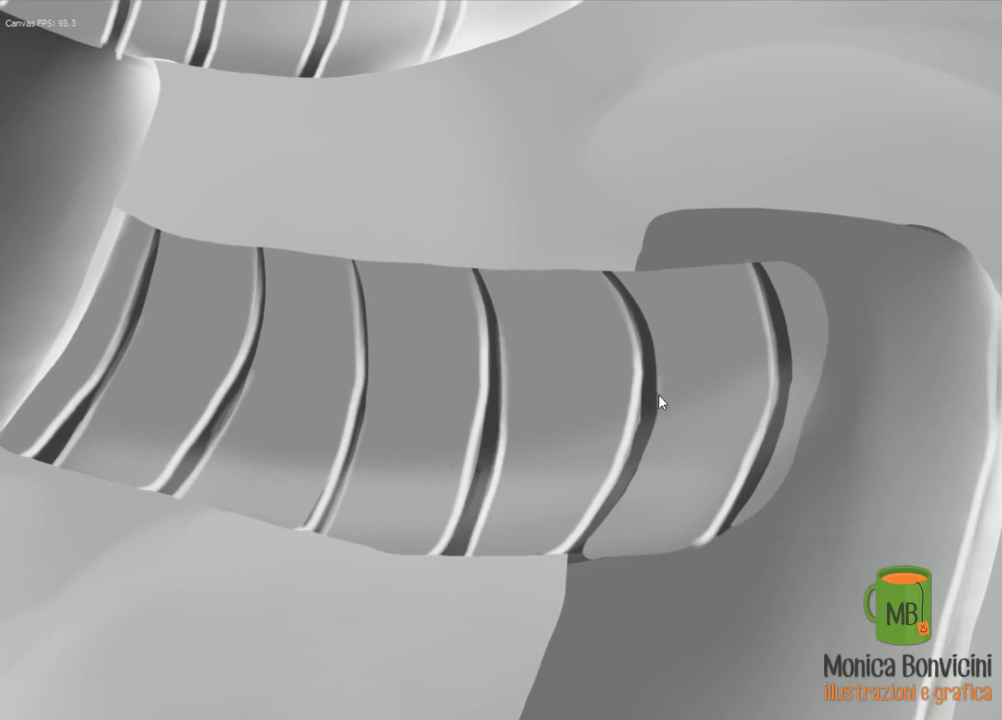
drag(785, 340, 761, 476)
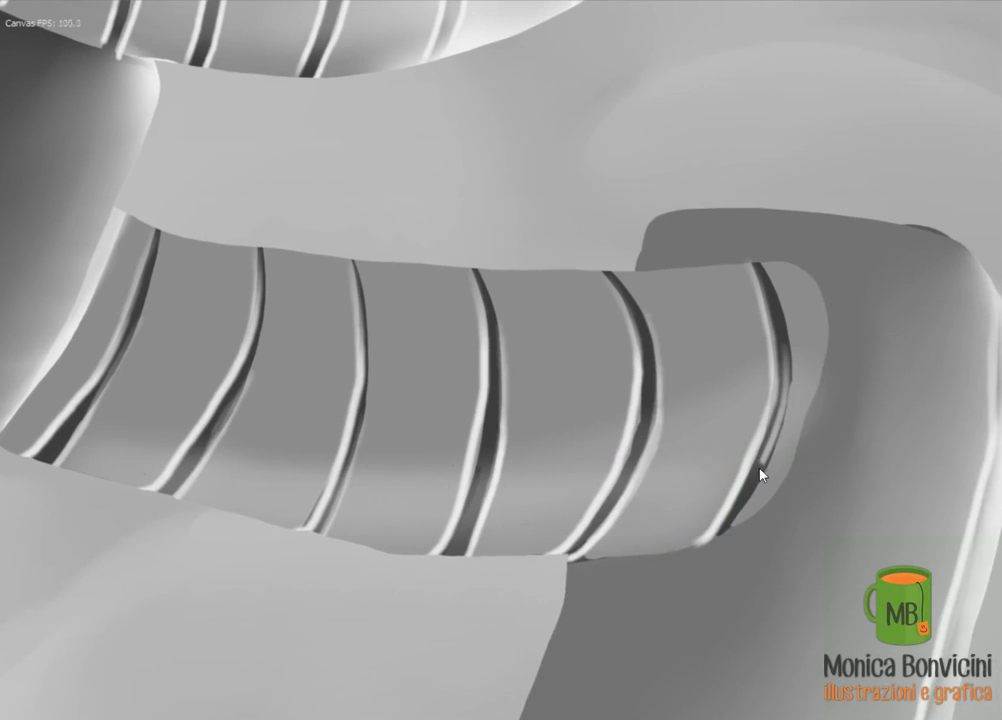
drag(832, 318, 805, 422)
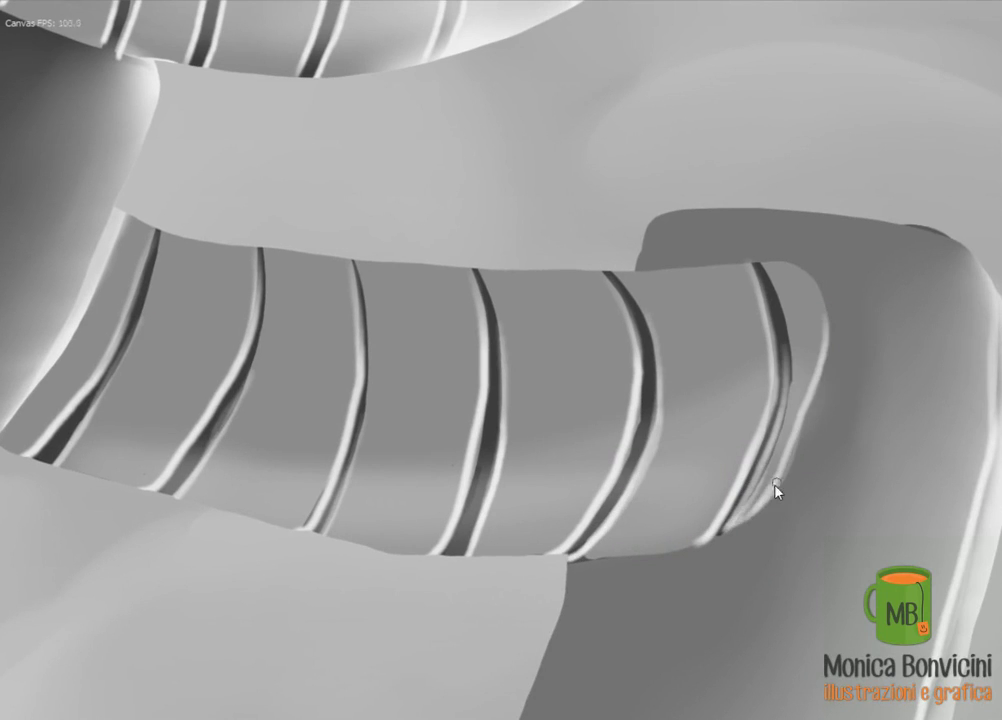
drag(375, 470, 220, 466)
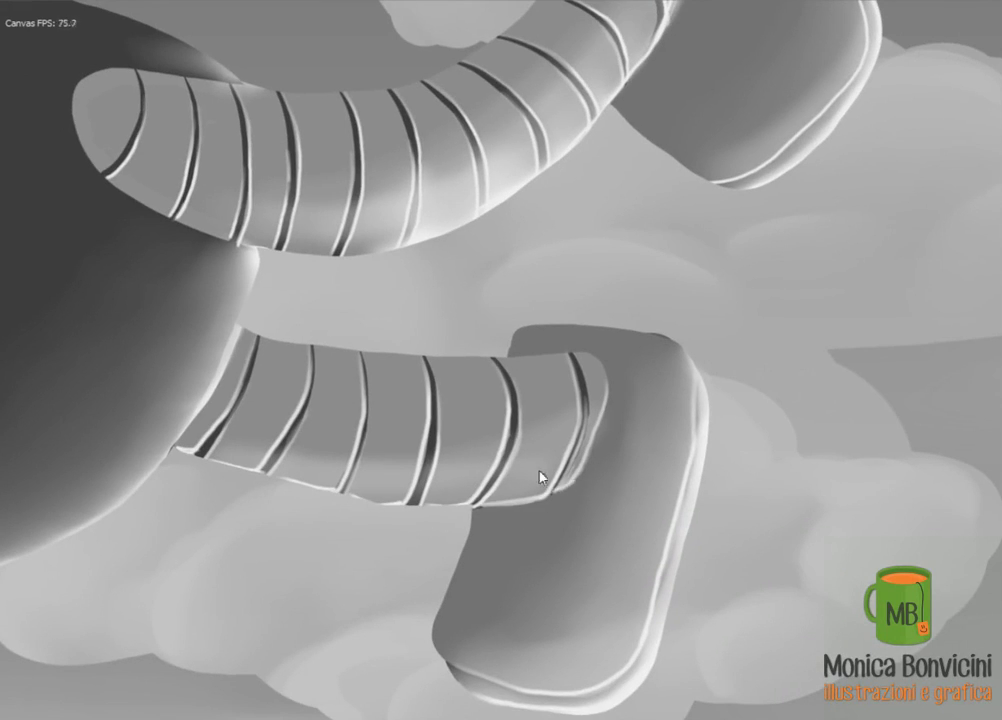
Paint a white rim highlight along the lower-left edge of the upper leg tube
scroll(541, 476, up, 3)
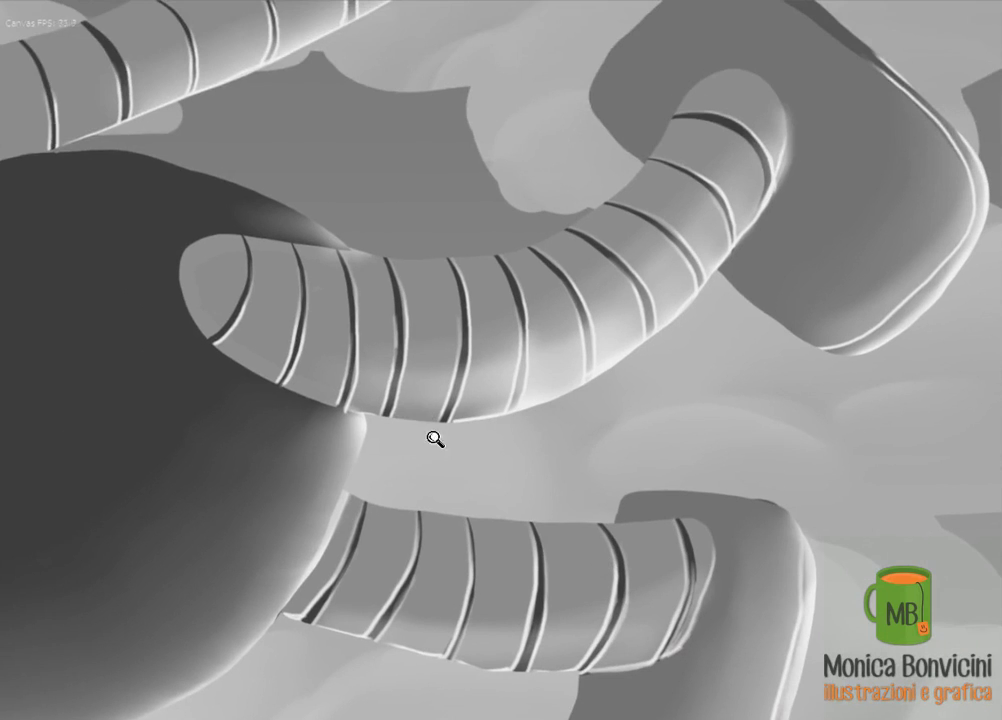
drag(436, 438, 405, 422)
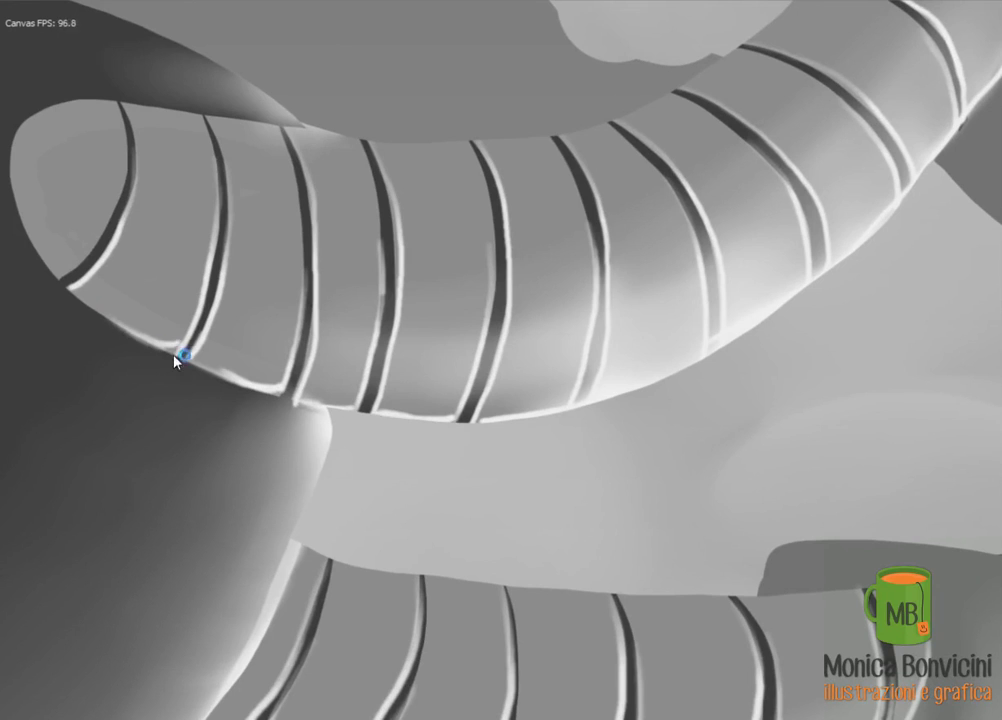
drag(183, 353, 285, 400)
key(ctrl+0)
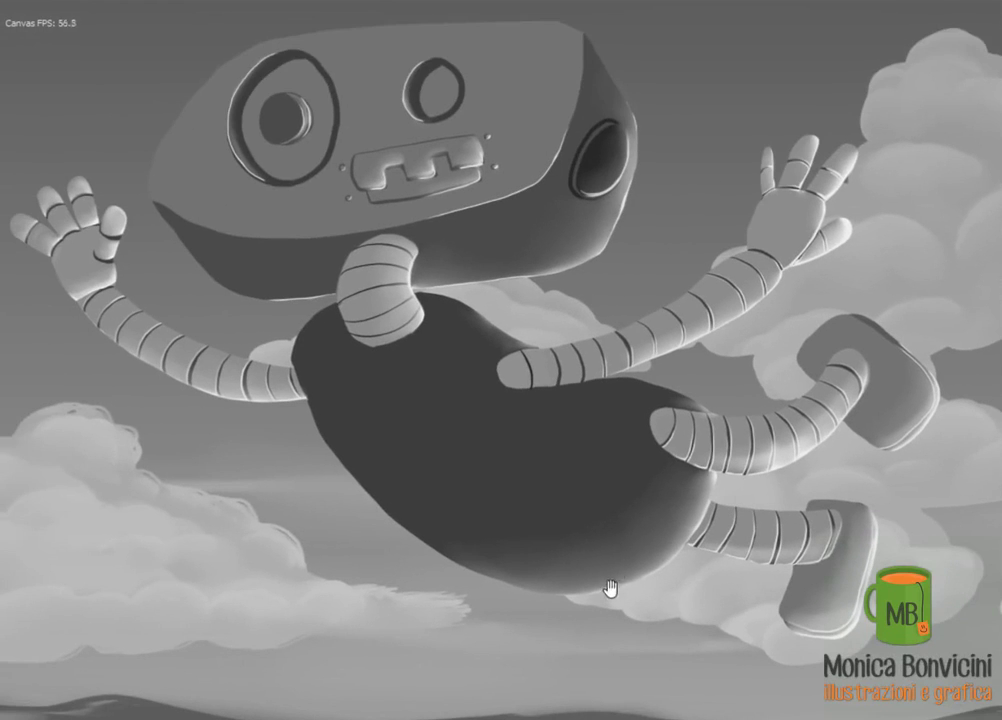